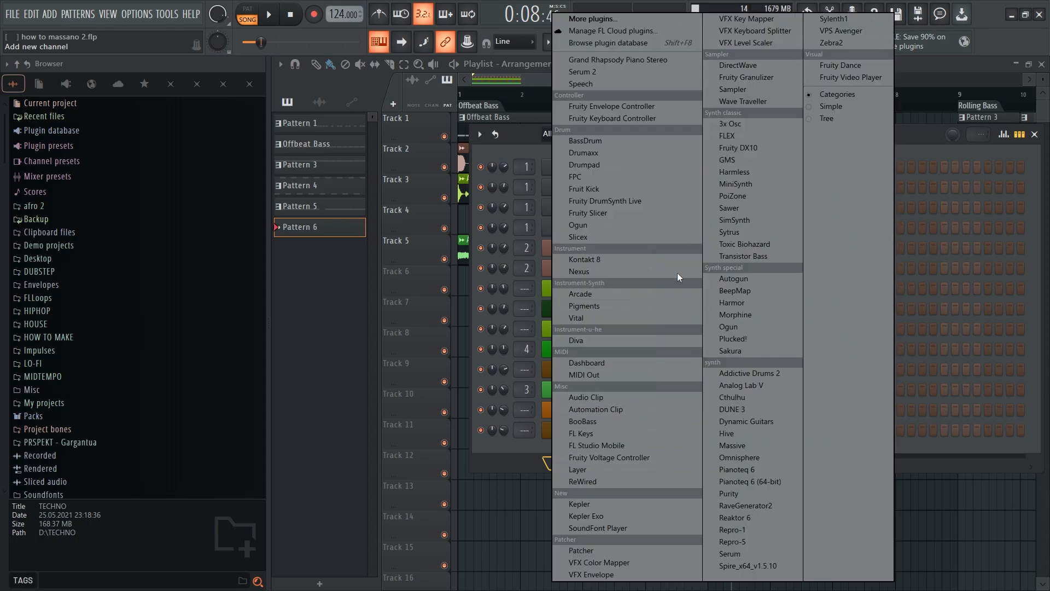
- Add a Serum 2 instrument channel and close its plugin window
{"action": "left_click", "coordinate": [638, 74]}
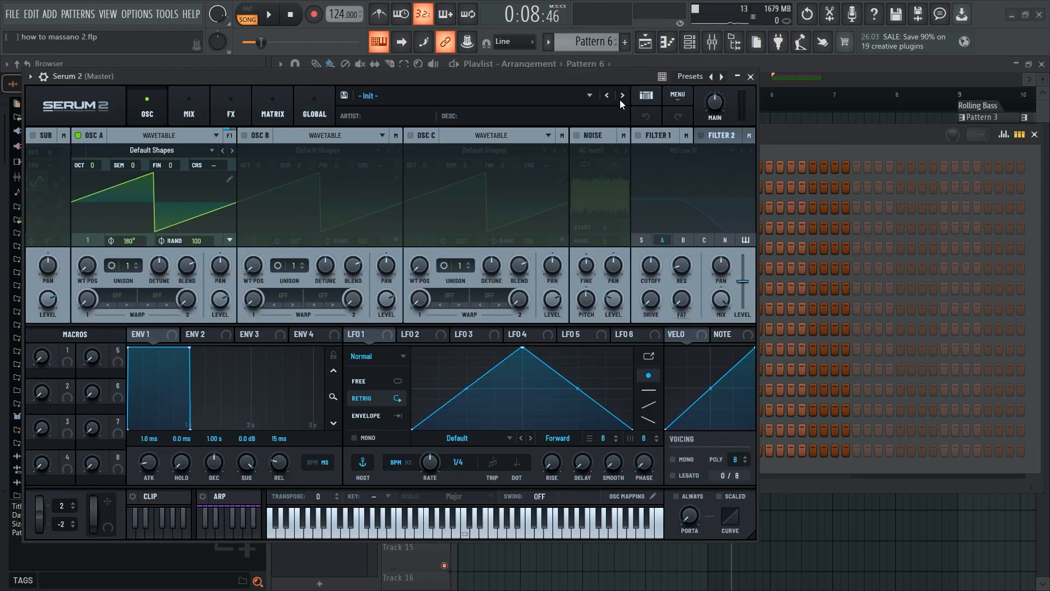
{"action": "key", "text": "Escape"}
- Copy all the E4 notes from the Offbeat Bass pattern into the Serum 2 channel's piano roll in Pattern 6
{"action": "scroll", "coordinate": [650, 430], "scroll_direction": "up", "scroll_amount": 3}
{"action": "scroll", "coordinate": [649, 430], "scroll_direction": "up", "scroll_amount": 5}
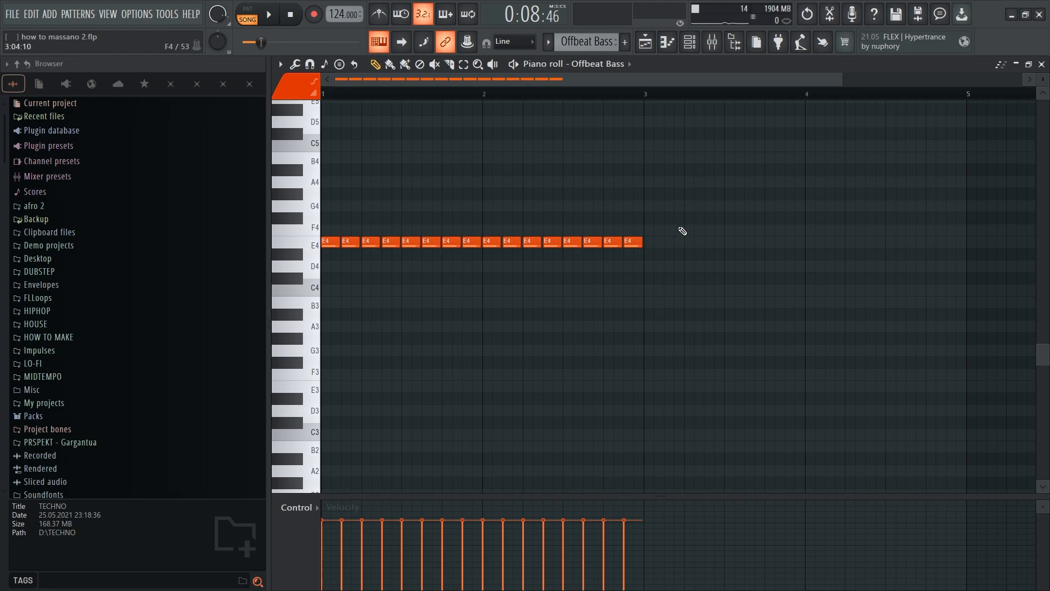
{"action": "left_click_drag", "start_coordinate": [684, 282], "coordinate": [321, 154]}
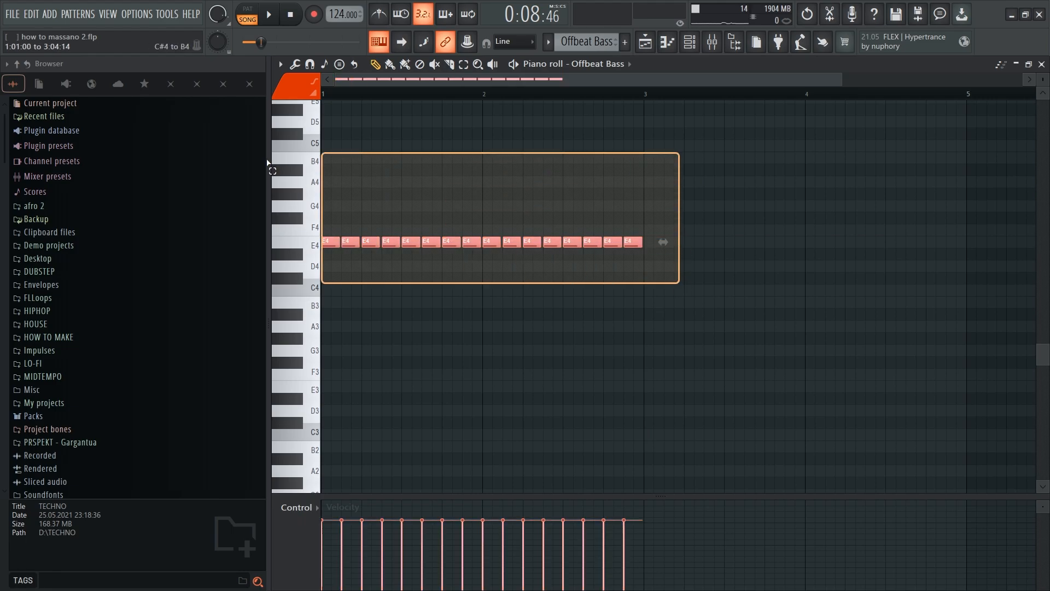
{"action": "left_click", "coordinate": [689, 42]}
{"action": "left_click", "coordinate": [599, 46]}
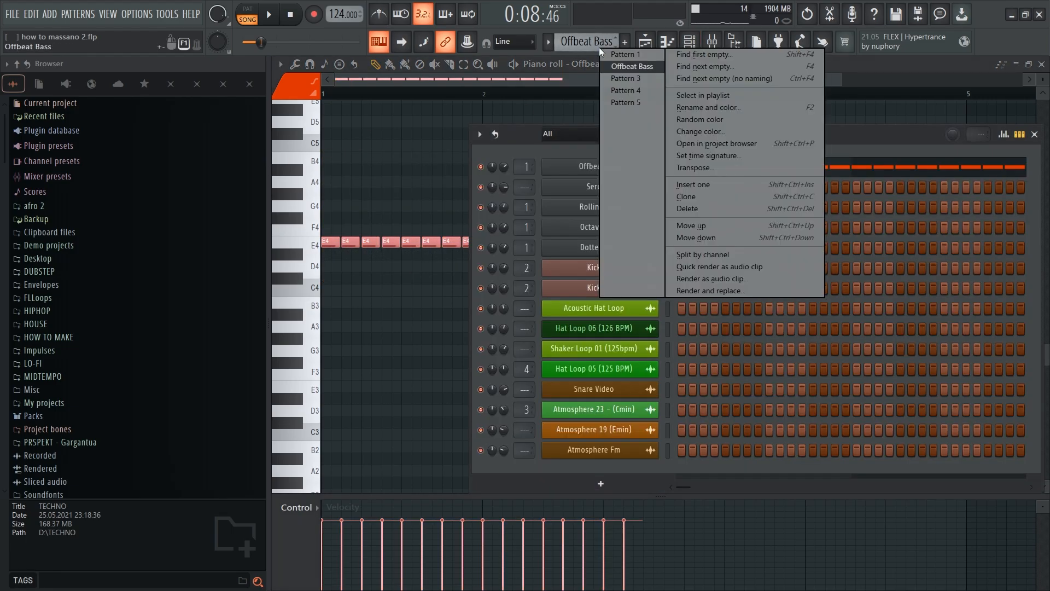
{"action": "left_click", "coordinate": [736, 76]}
{"action": "right_click", "coordinate": [655, 185]}
{"action": "left_click", "coordinate": [683, 185]}
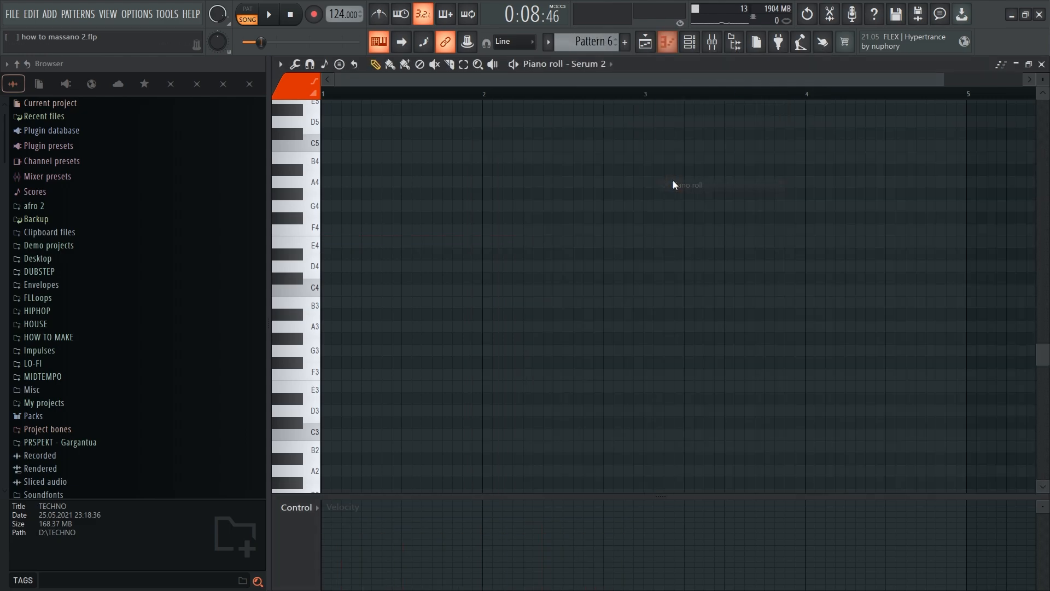
{"action": "key", "text": "ctrl+v"}
- Load the Digital wavetable ICanHasKick into Serum 2's oscillator A and set its wavetable position to 100
{"action": "left_click", "coordinate": [689, 42]}
{"action": "left_click", "coordinate": [611, 189]}
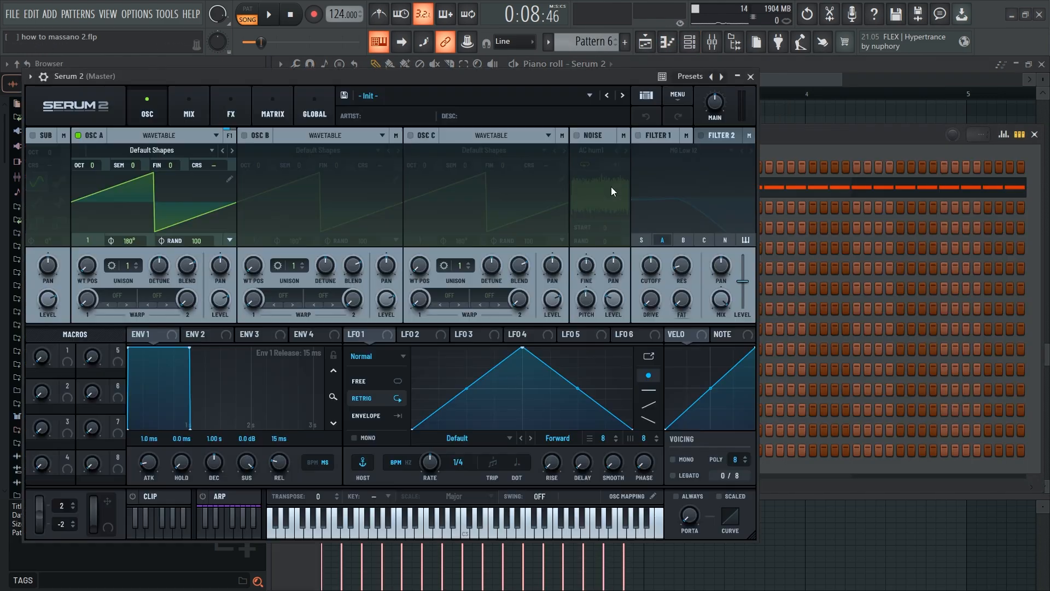
{"action": "left_click_drag", "start_coordinate": [458, 74], "coordinate": [700, 50]}
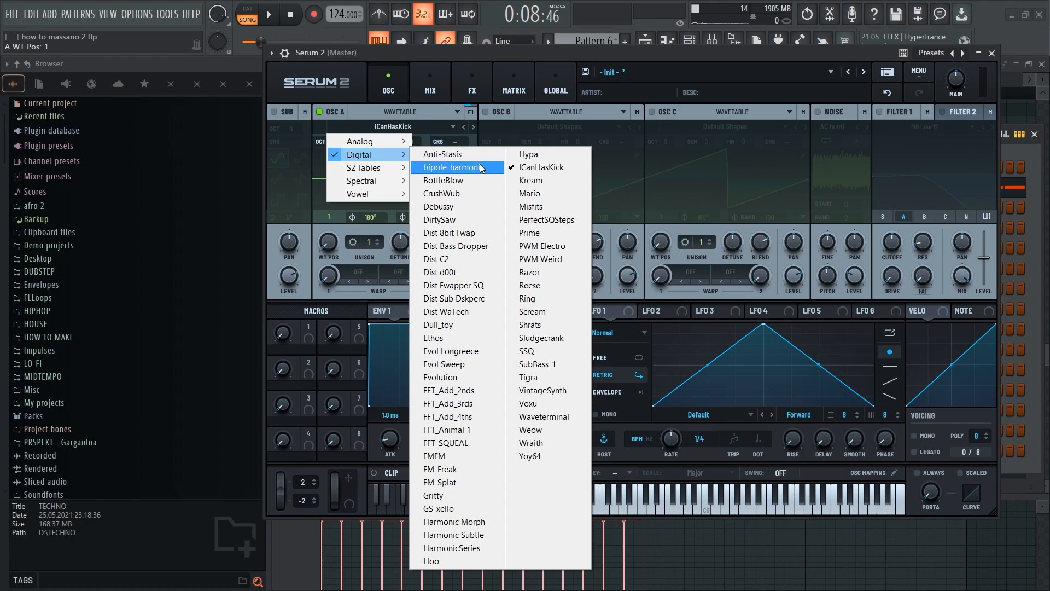
{"action": "left_click", "coordinate": [538, 171]}
{"action": "left_click_drag", "start_coordinate": [330, 247], "coordinate": [341, 198]}
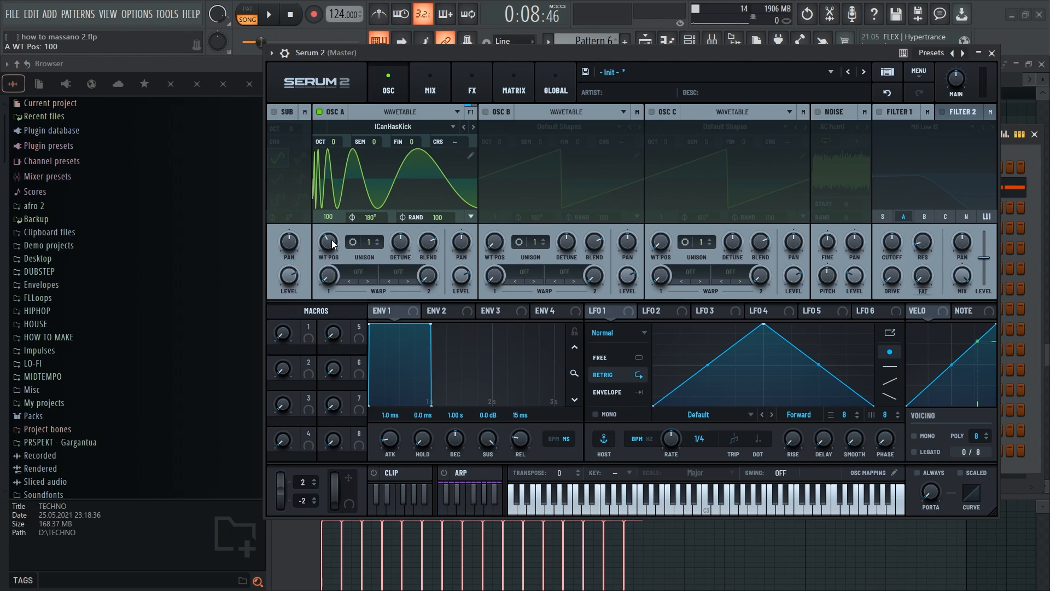
- Audition the sound, lower oscillator A's octave to -2 and set Filter 1 to the German LP type
{"action": "key", "text": "v"}
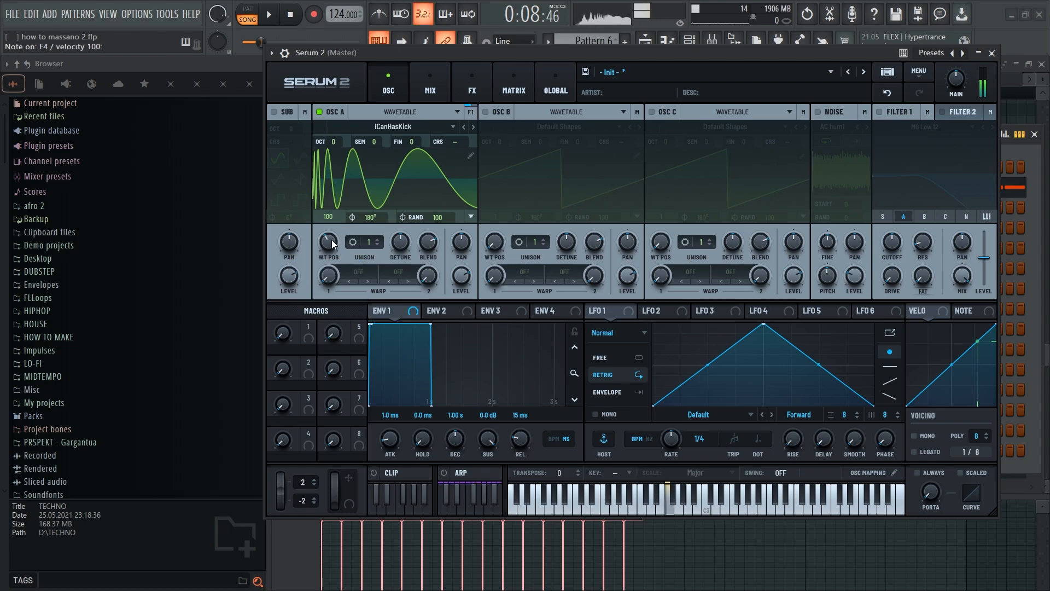
{"action": "key", "text": "v"}
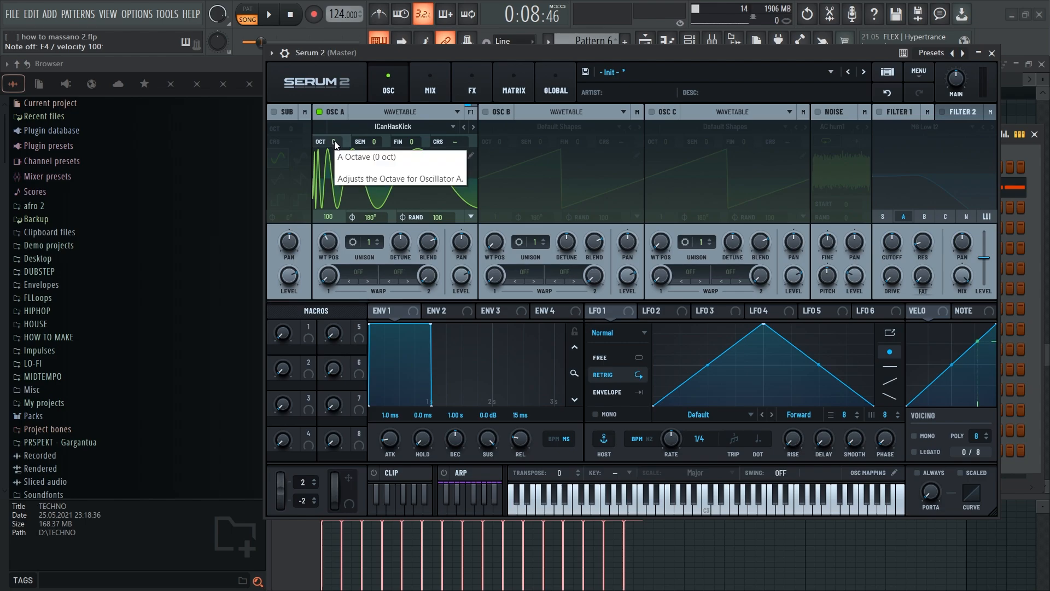
{"action": "left_click_drag", "start_coordinate": [334, 140], "coordinate": [338, 177]}
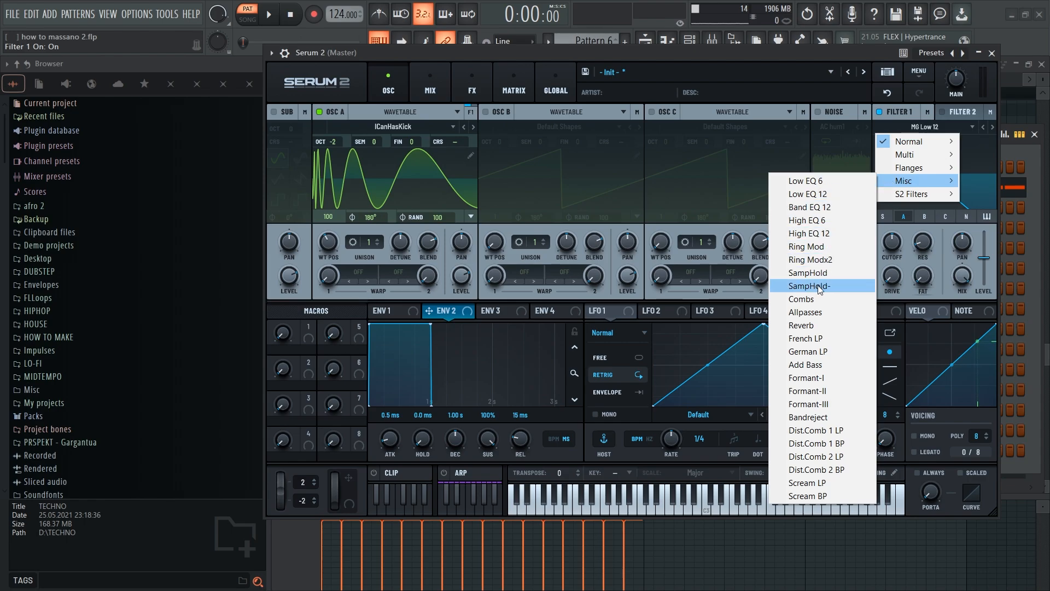
{"action": "left_click", "coordinate": [821, 352]}
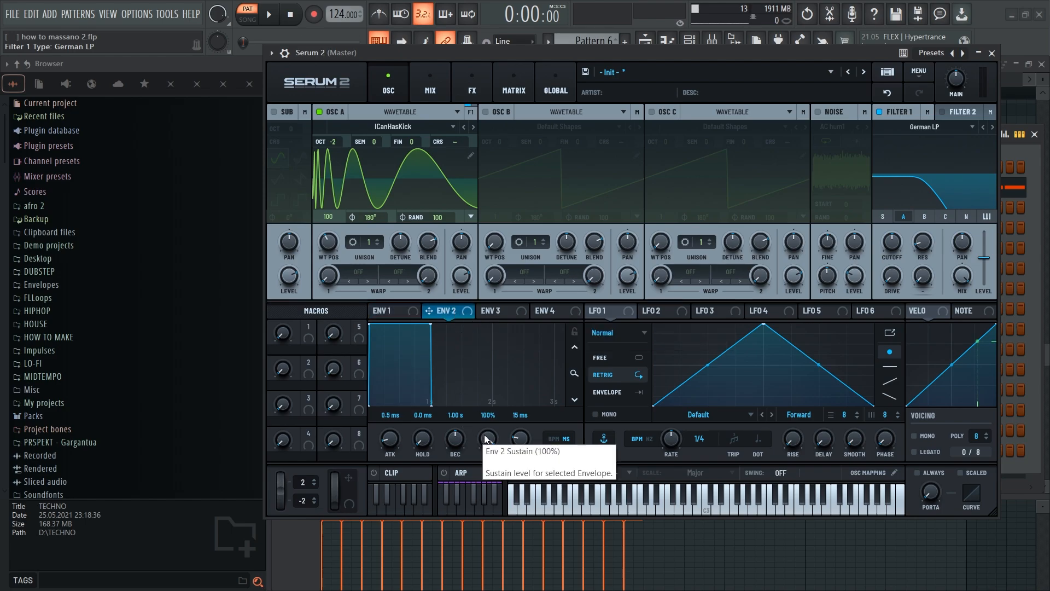
- Set Env 2's sustain to 14% and its release to 101 ms
{"action": "left_click_drag", "start_coordinate": [485, 437], "coordinate": [497, 504]}
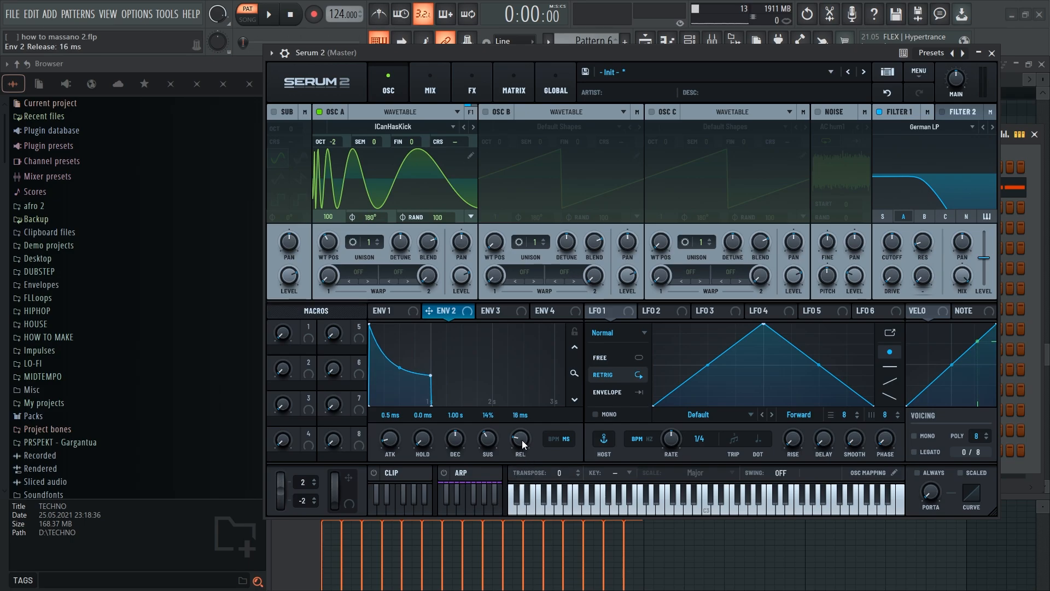
{"action": "left_click_drag", "start_coordinate": [522, 441], "coordinate": [523, 437]}
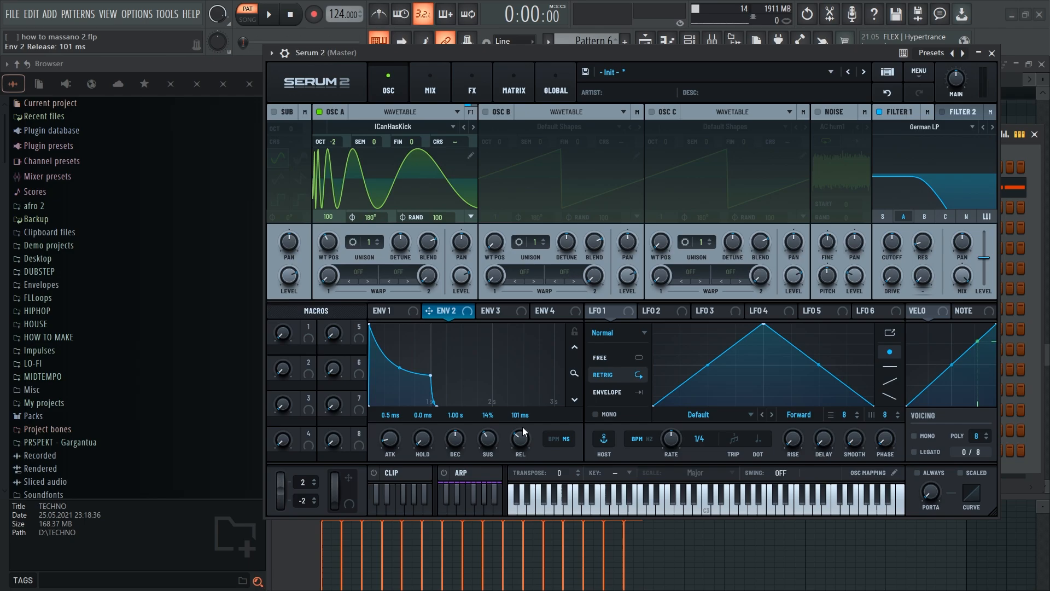
- Set Env 1's release to 129 ms and audition the bass note
{"action": "left_click", "coordinate": [408, 315]}
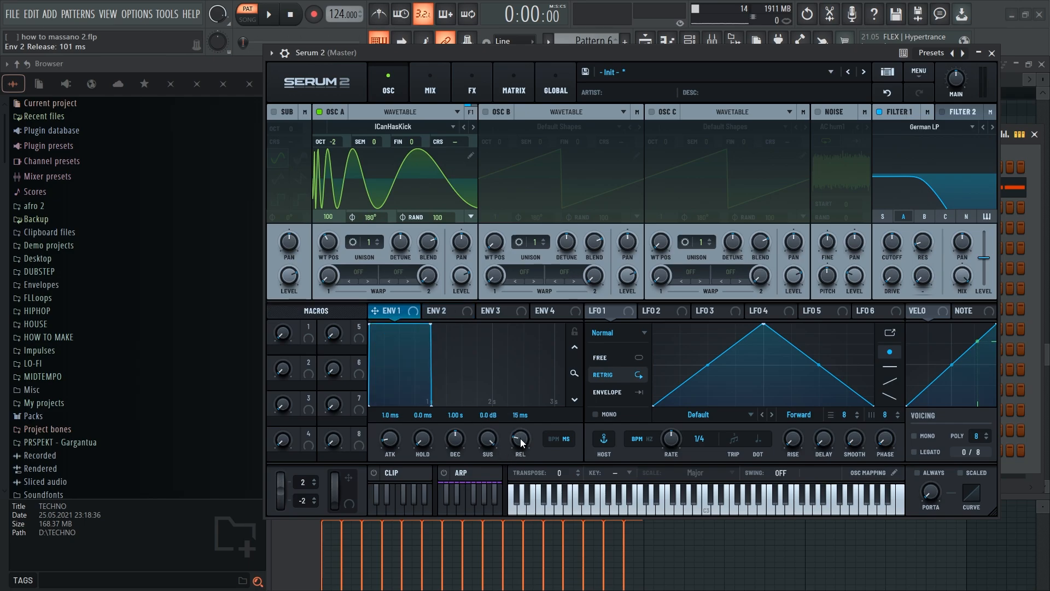
{"action": "left_click_drag", "start_coordinate": [523, 441], "coordinate": [529, 427]}
{"action": "key", "text": "v"}
{"action": "key", "text": "v"}
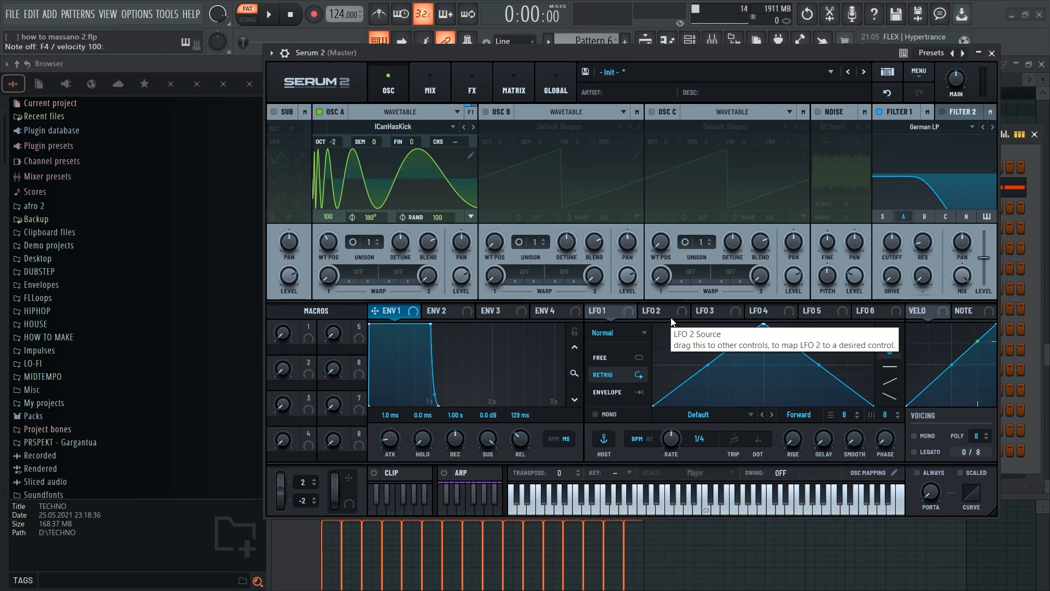
- Modulate Filter 1's lowered cutoff with Env 2, add some filter drive and play the pattern to check the sound
{"action": "left_click_drag", "start_coordinate": [429, 310], "coordinate": [913, 268]}
{"action": "left_click_drag", "start_coordinate": [884, 230], "coordinate": [894, 268]}
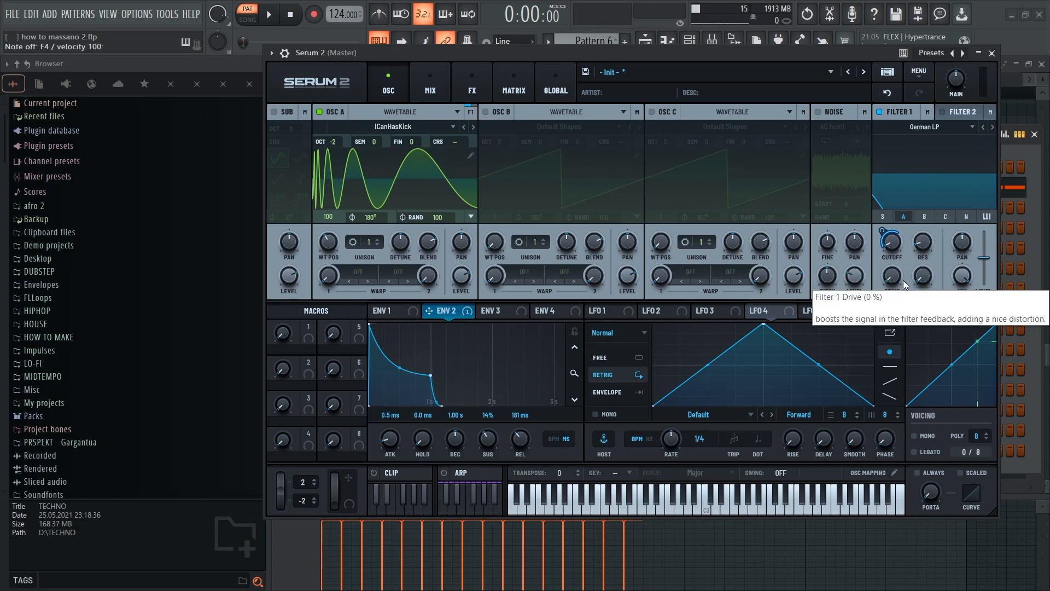
{"action": "left_click_drag", "start_coordinate": [892, 279], "coordinate": [896, 262]}
{"action": "key", "text": "space"}
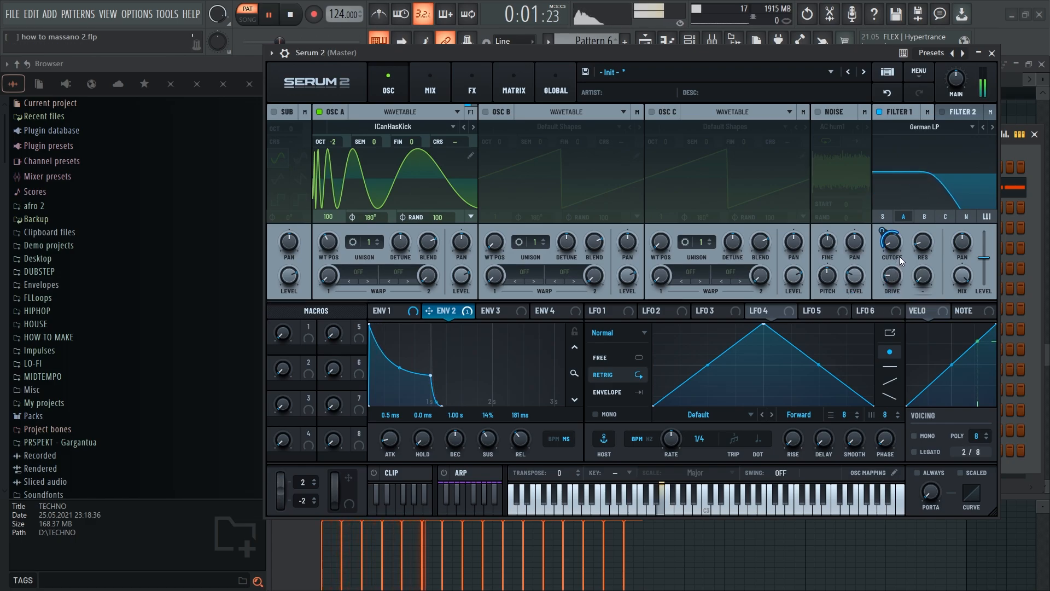
{"action": "mouse_move", "coordinate": [889, 249]}
{"action": "key", "text": "space"}
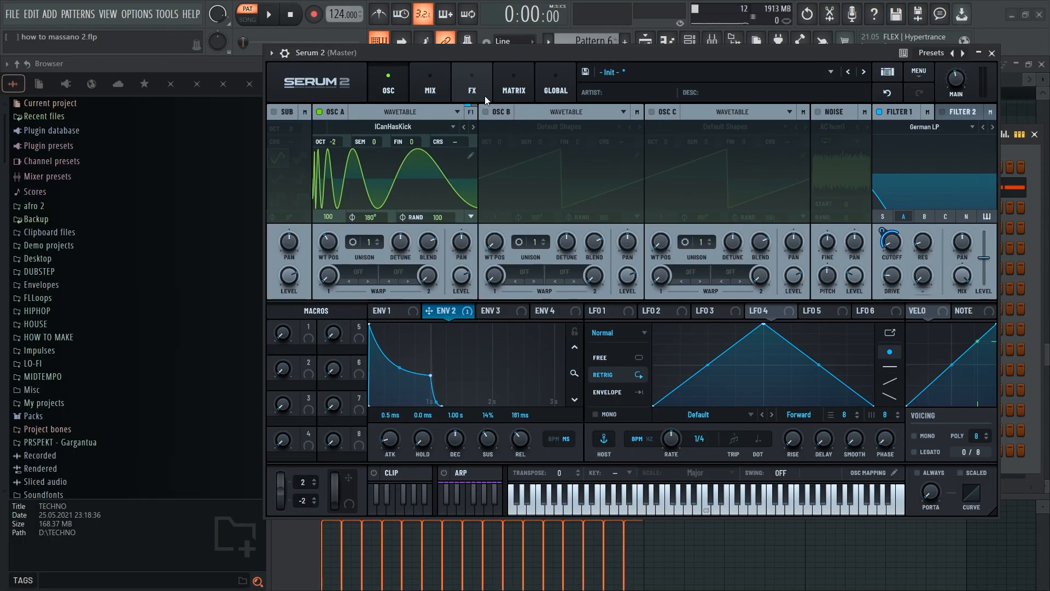
- Add a Compressor to Serum 2's main effects chain and raise its gain while the pattern plays
{"action": "left_click", "coordinate": [486, 93]}
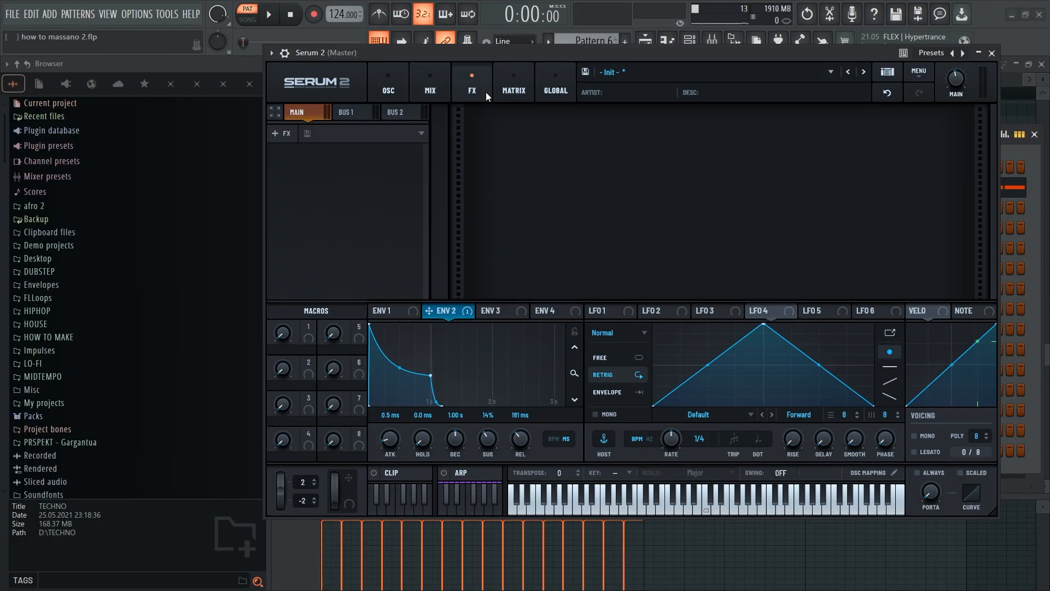
{"action": "left_click", "coordinate": [290, 133]}
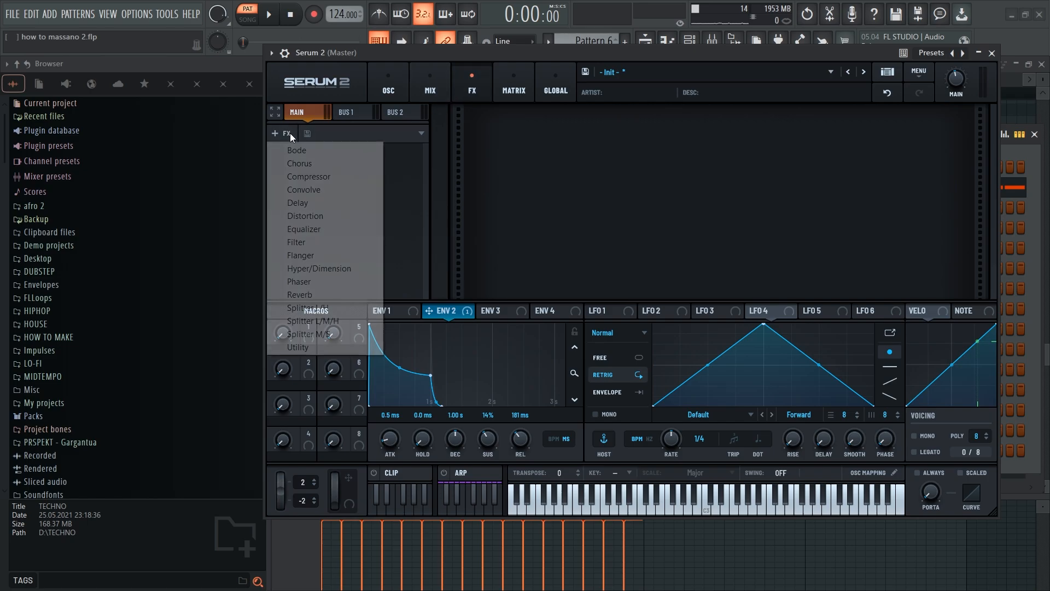
{"action": "left_click", "coordinate": [314, 177]}
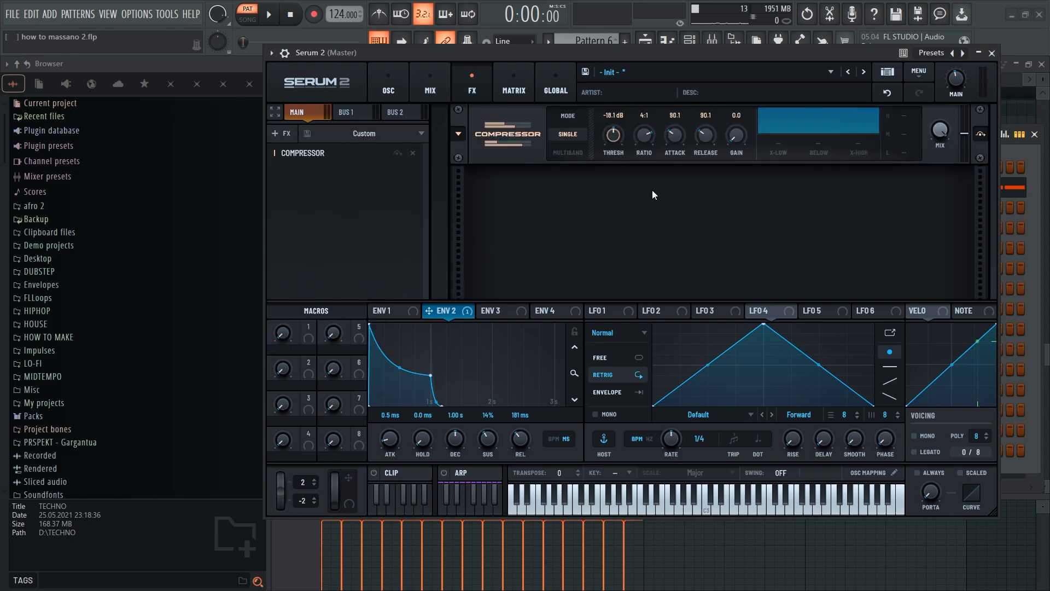
{"action": "key", "text": "space"}
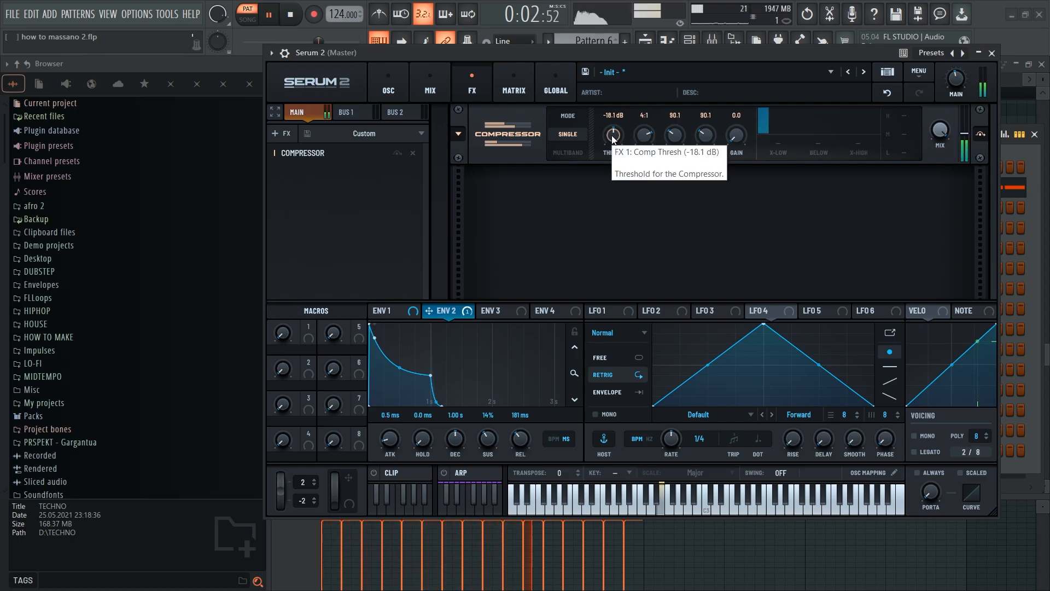
{"action": "left_click_drag", "start_coordinate": [740, 138], "coordinate": [748, 135]}
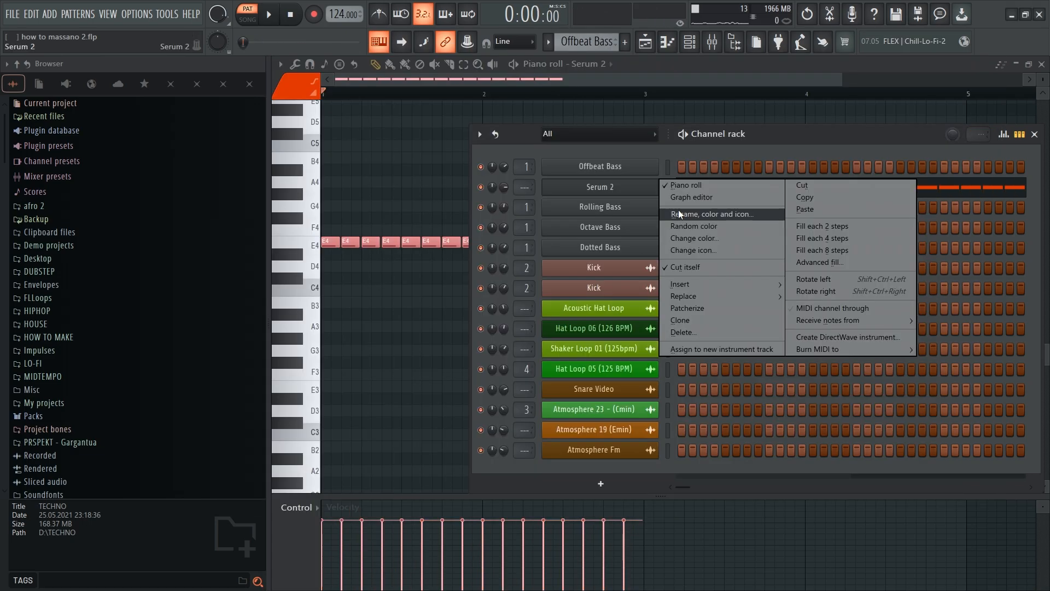
- Rename the Serum 2 channel as Offbeat Bass Remake and route it to mixer track 1
{"action": "left_click", "coordinate": [679, 206]}
{"action": "type", "text": "Offbeat Bas"}
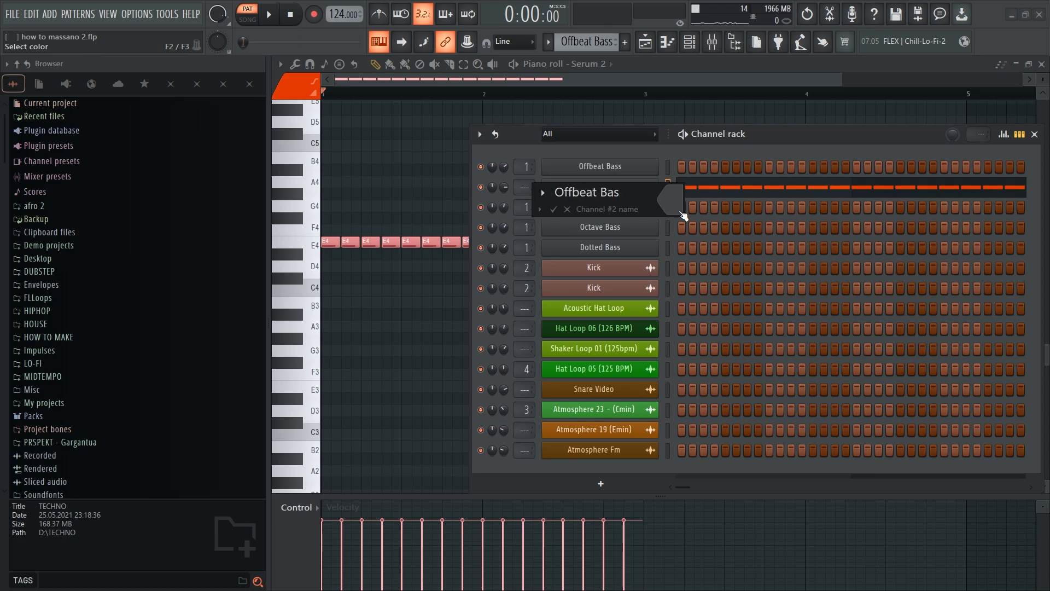
{"action": "type", "text": "s Remake"}
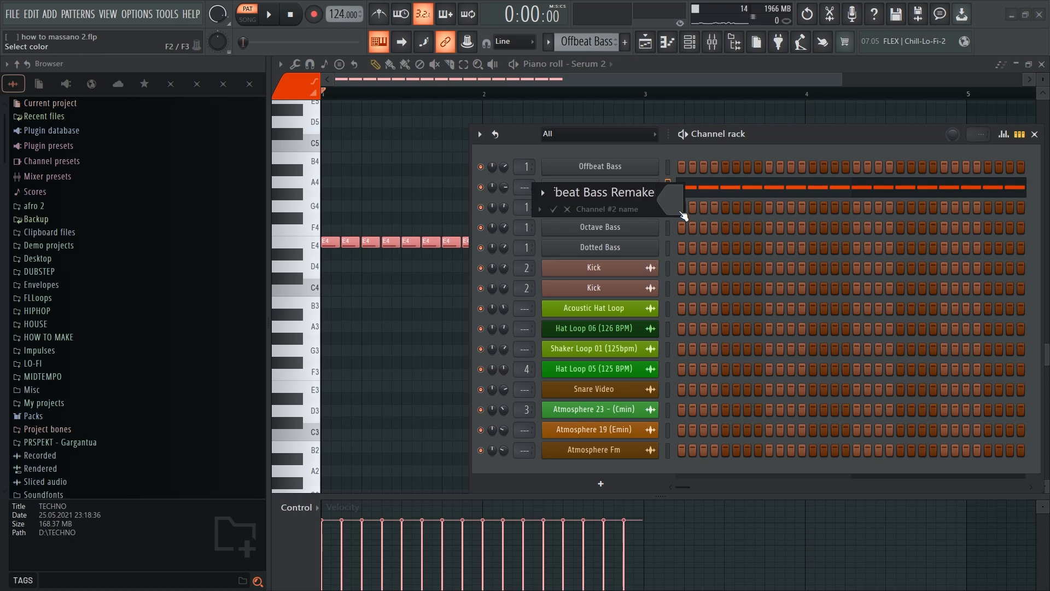
{"action": "key", "text": "Return"}
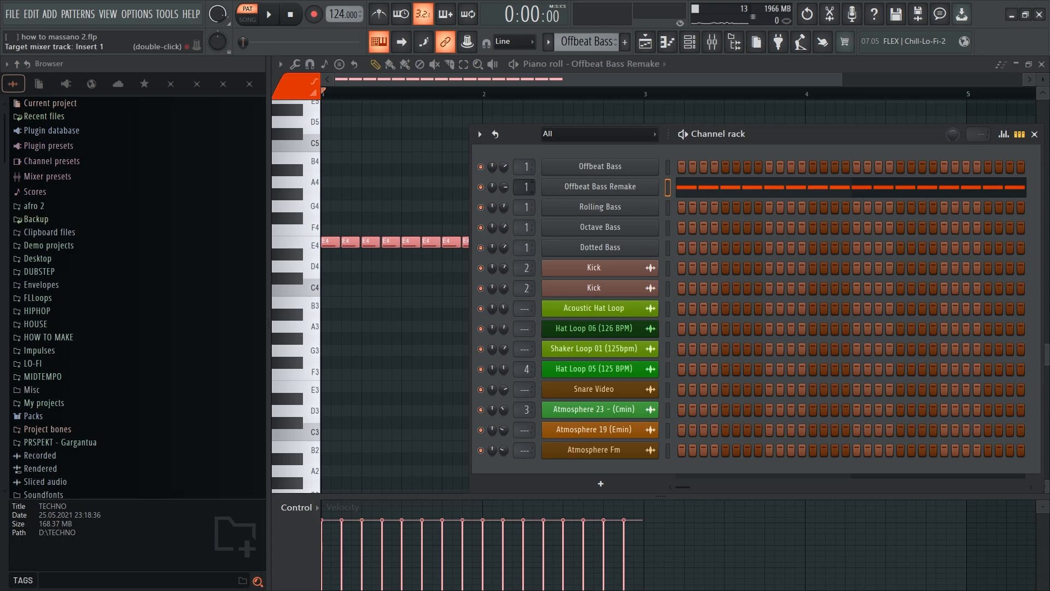
- Inspect the Kickstart 2 and LFOTool effects on mixer Insert 1
{"action": "double_click", "coordinate": [526, 186]}
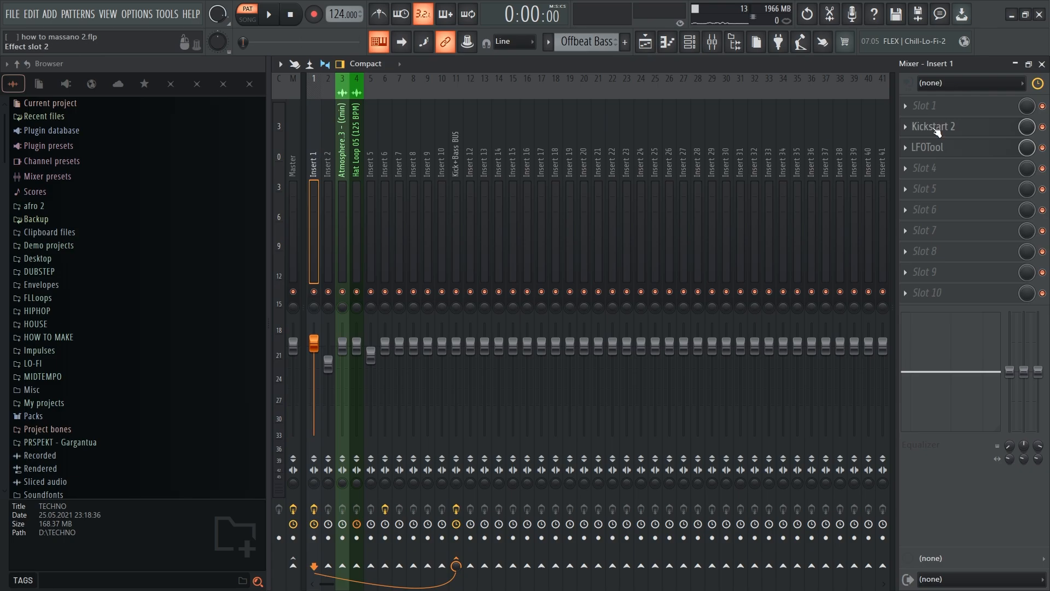
{"action": "left_click", "coordinate": [937, 129]}
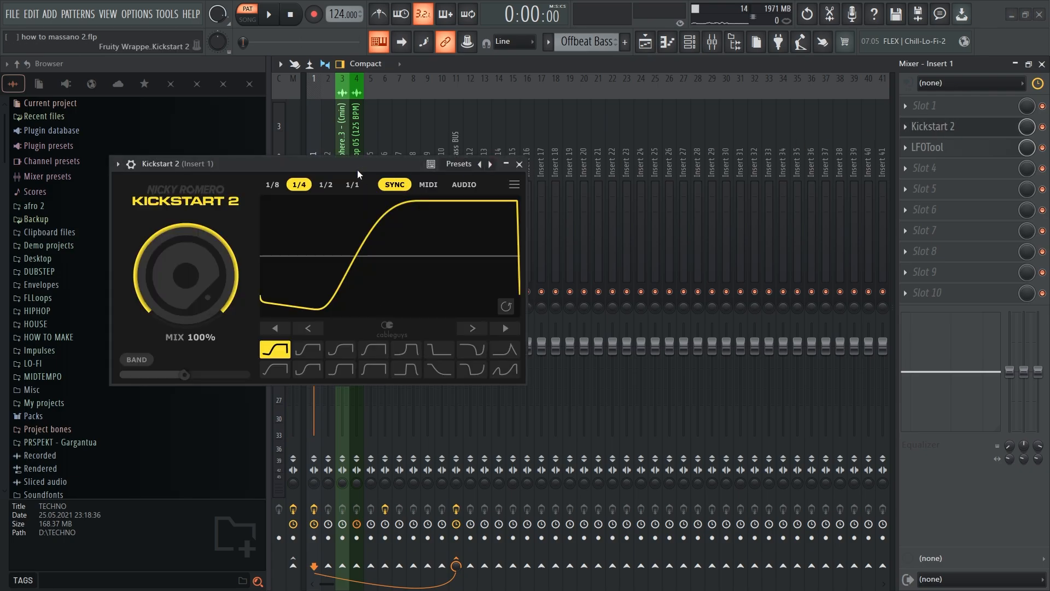
{"action": "left_click_drag", "start_coordinate": [356, 170], "coordinate": [773, 136]}
{"action": "left_click", "coordinate": [935, 129]}
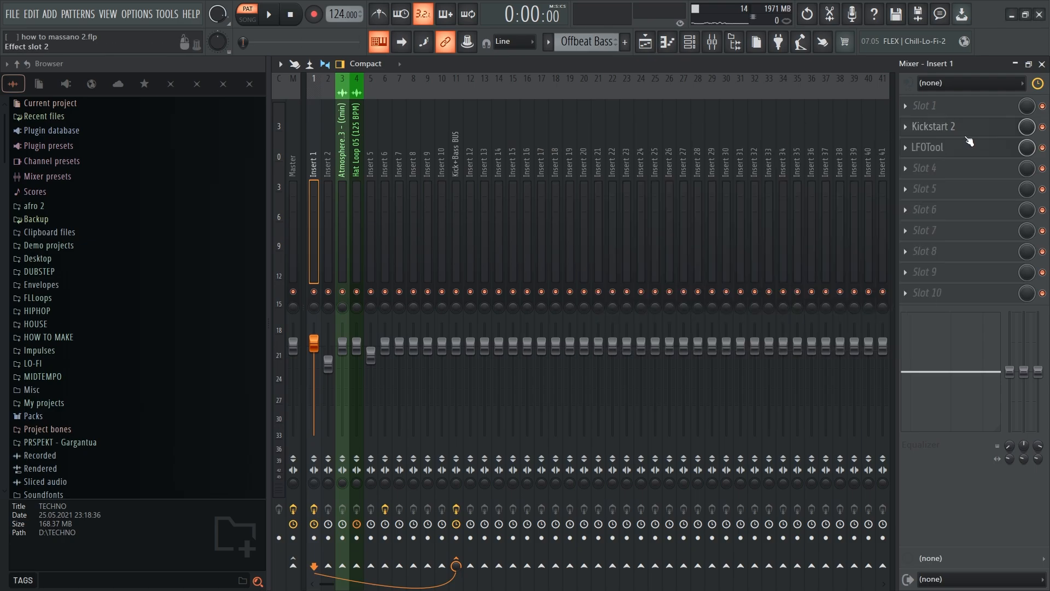
{"action": "left_click", "coordinate": [927, 147]}
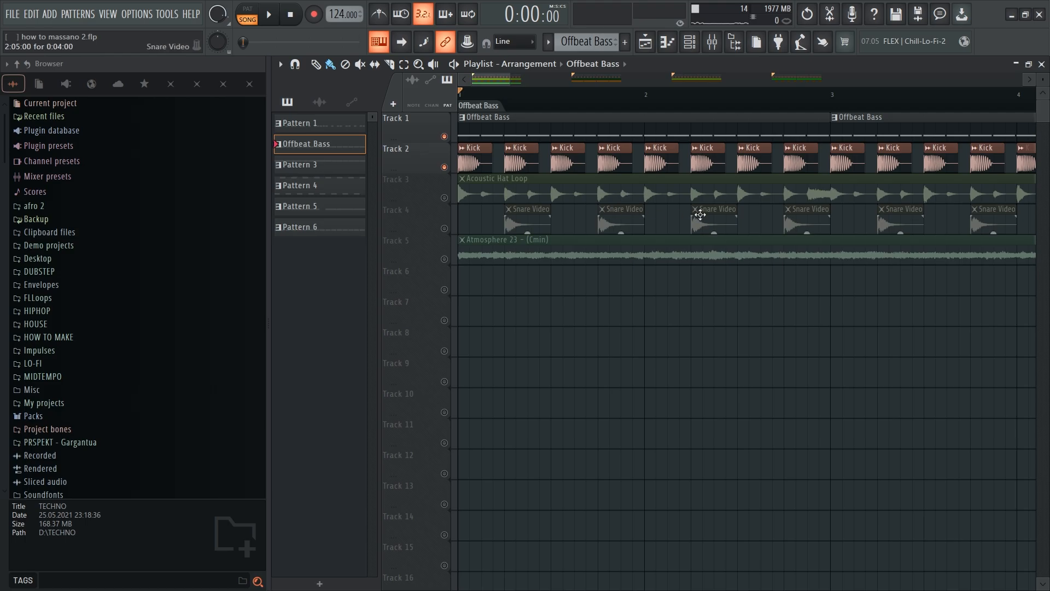
- Play the offbeat bass with the kick and review the Kick, Bass and Kick+Bass BUS mixer tracks
{"action": "key", "text": "space"}
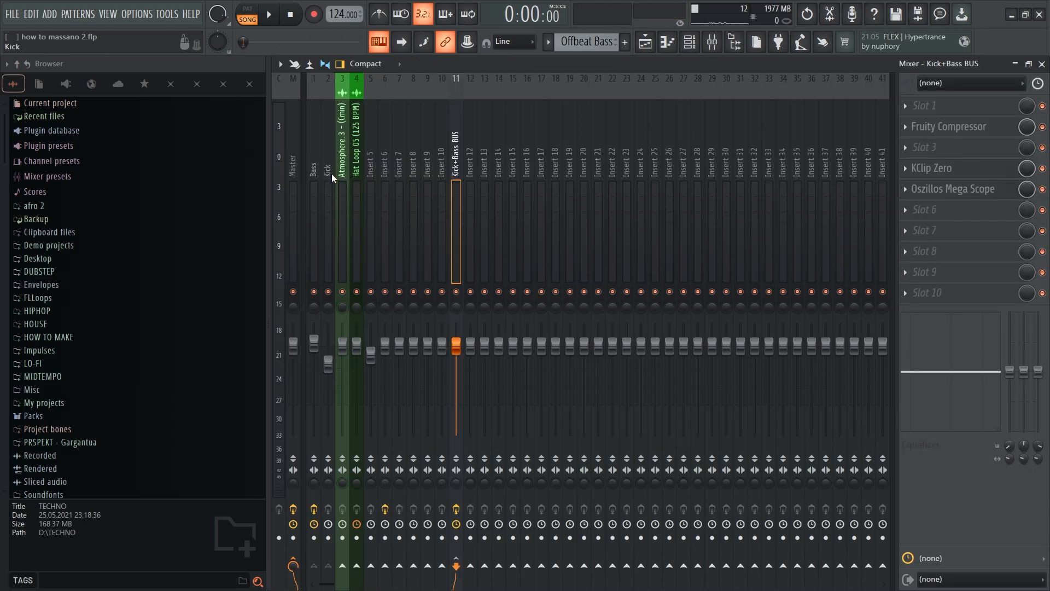
{"action": "left_click", "coordinate": [330, 172]}
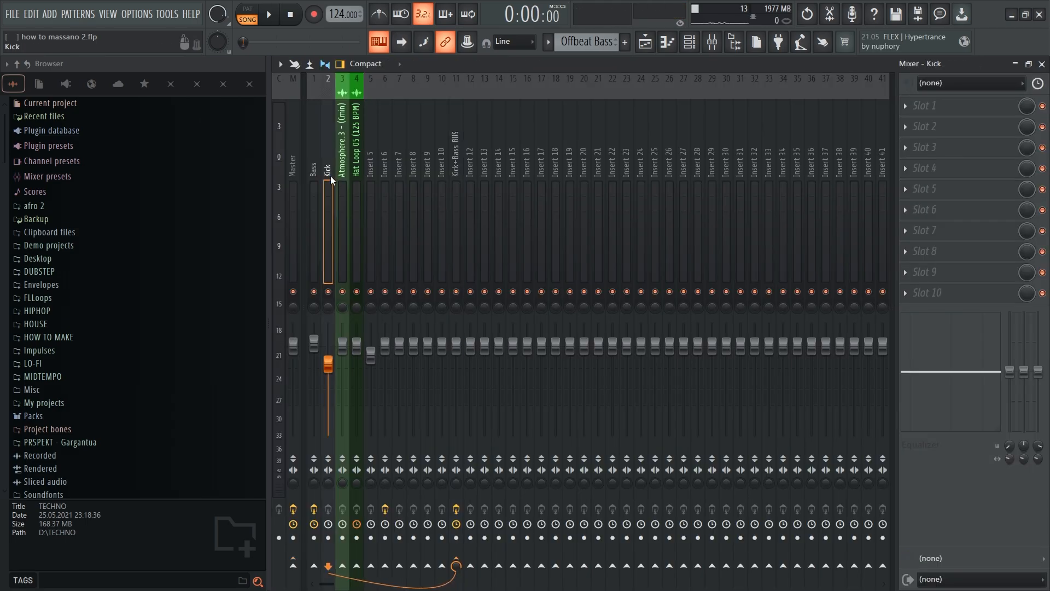
{"action": "left_click", "coordinate": [314, 170]}
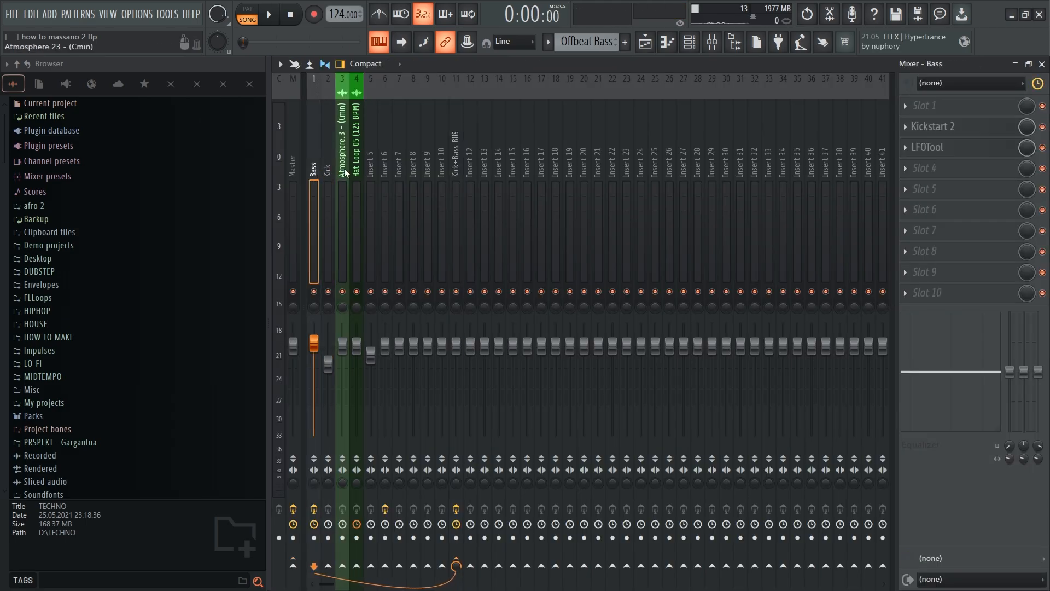
{"action": "left_click", "coordinate": [456, 170]}
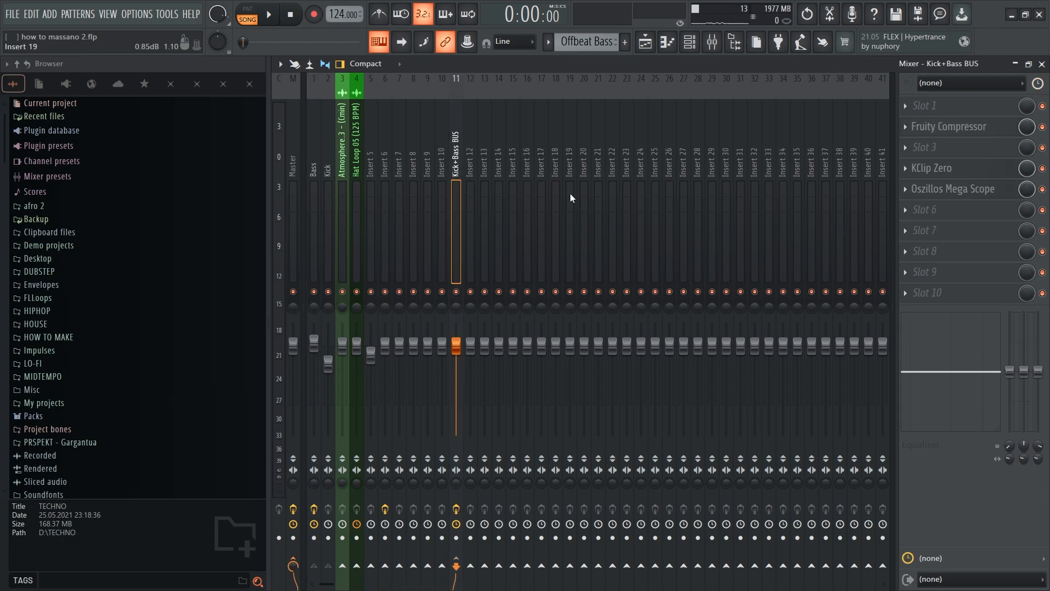
- Inspect Fruity Compressor and KClip Zero on the Kick+Bass BUS and play the Offbeat Bass section of the playlist
{"action": "left_click", "coordinate": [945, 134]}
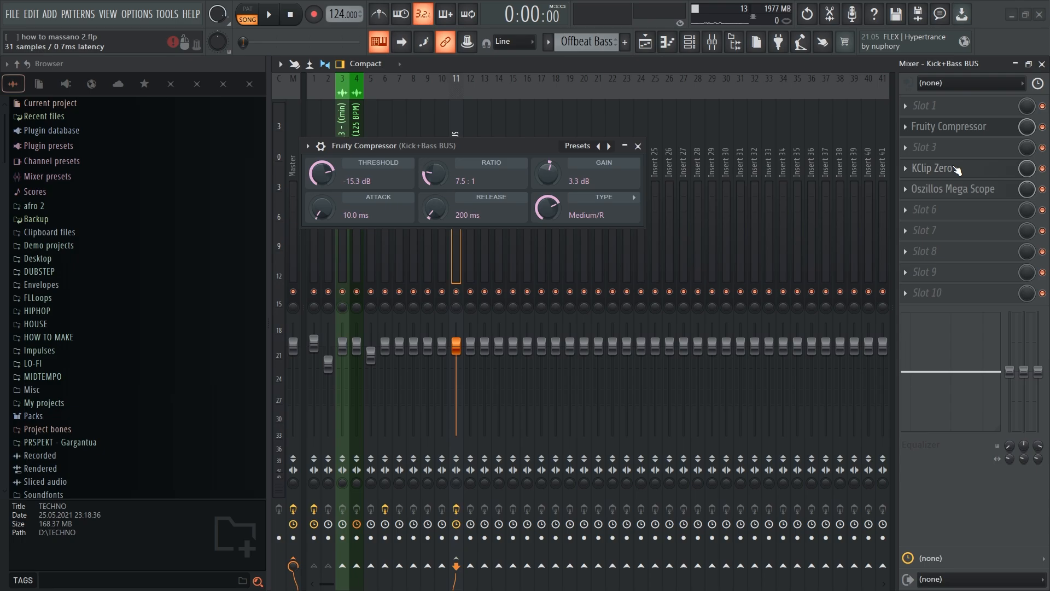
{"action": "left_click", "coordinate": [936, 168]}
{"action": "key", "text": "F5"}
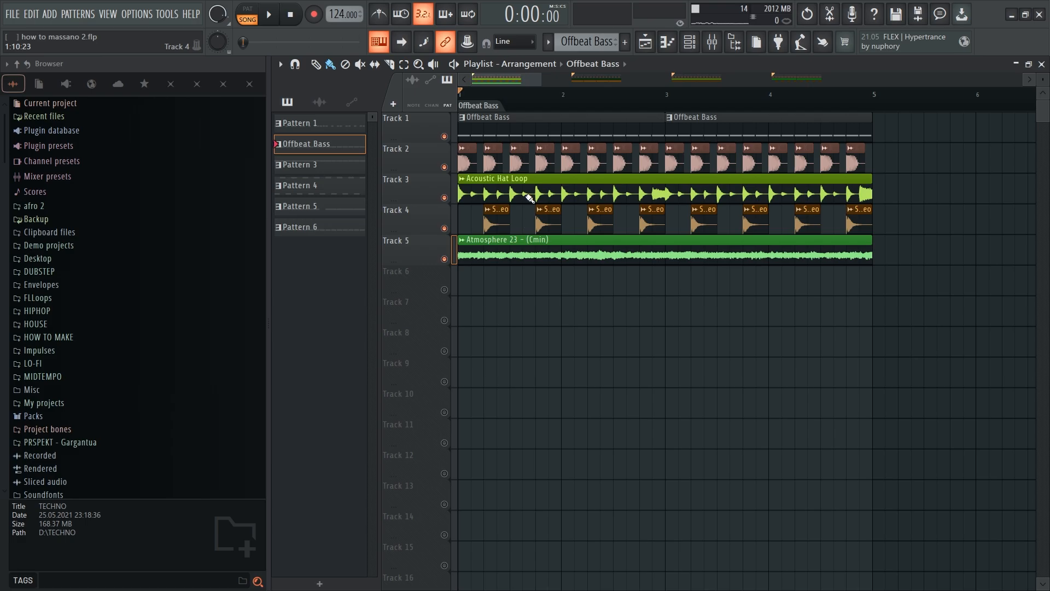
{"action": "key", "text": "space"}
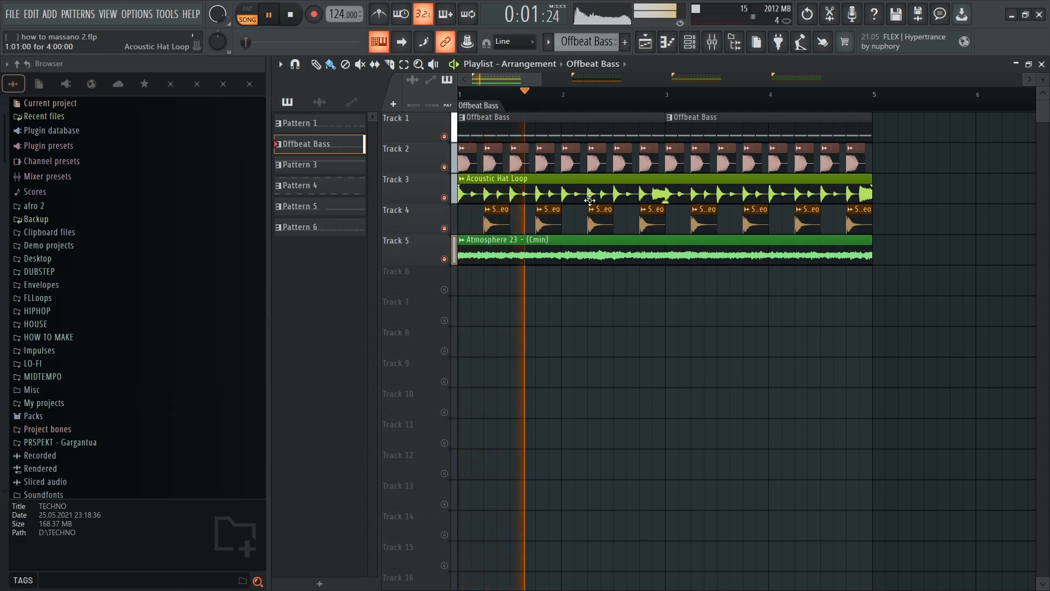
{"action": "scroll", "coordinate": [593, 198], "scroll_direction": "down", "scroll_amount": 4}
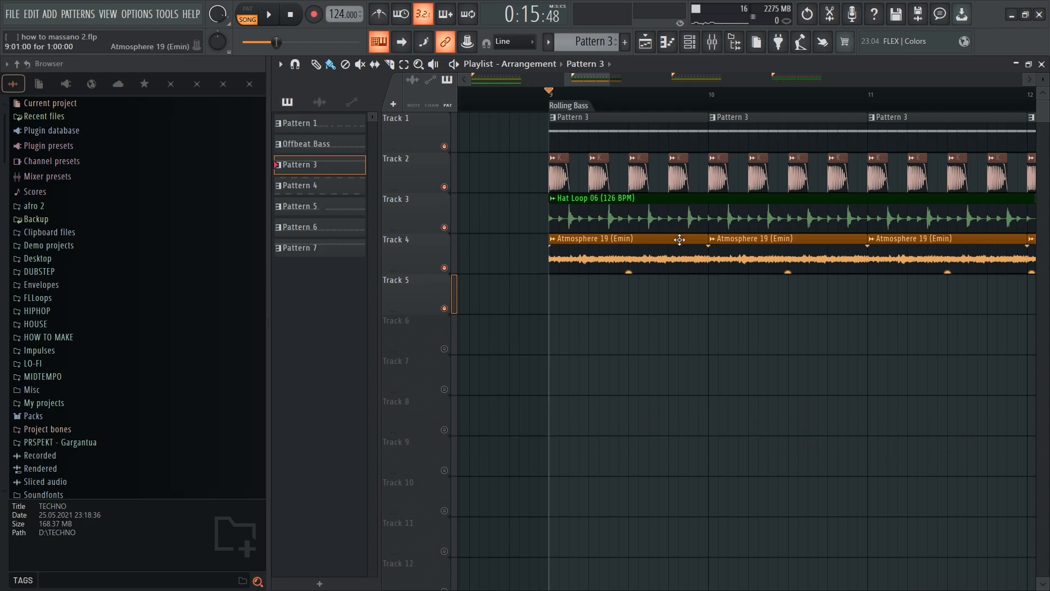
- Play the Rolling Bass section of the playlist with its kick, hat loop and atmosphere clips
{"action": "scroll", "coordinate": [714, 232], "scroll_direction": "down", "scroll_amount": 2}
{"action": "scroll", "coordinate": [595, 206], "scroll_direction": "up", "scroll_amount": 2}
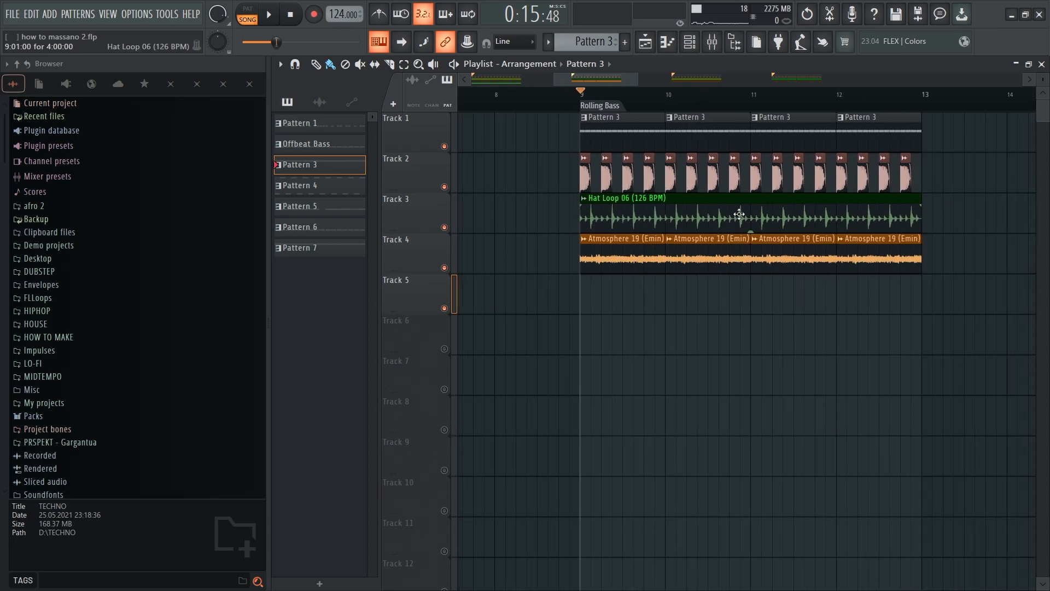
{"action": "key", "text": "space"}
{"action": "scroll", "coordinate": [788, 207], "scroll_direction": "up", "scroll_amount": 2}
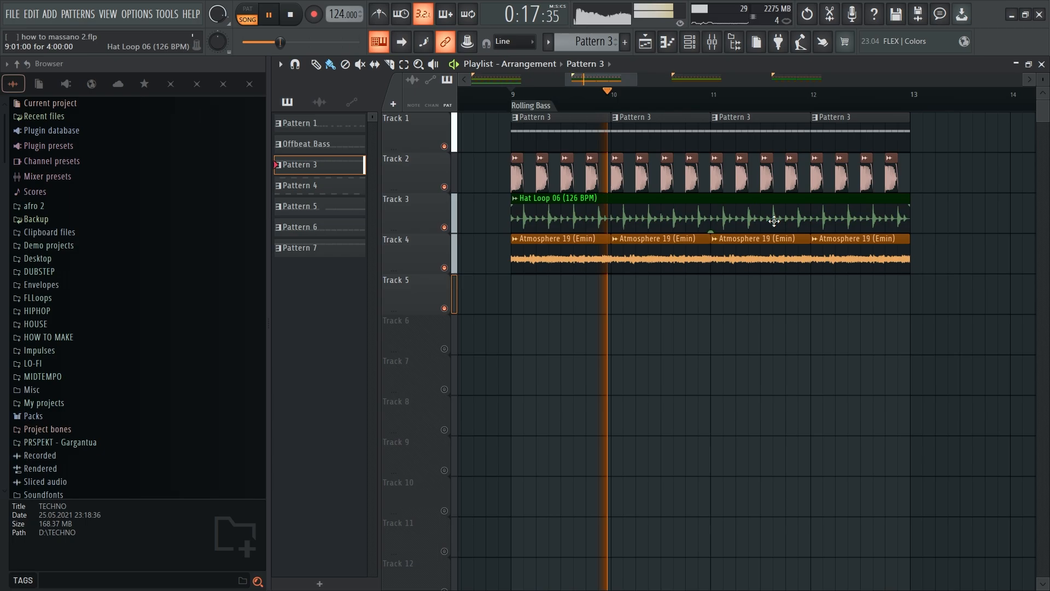
{"action": "scroll", "coordinate": [748, 226], "scroll_direction": "down", "scroll_amount": 2}
{"action": "scroll", "coordinate": [809, 226], "scroll_direction": "down", "scroll_amount": 2}
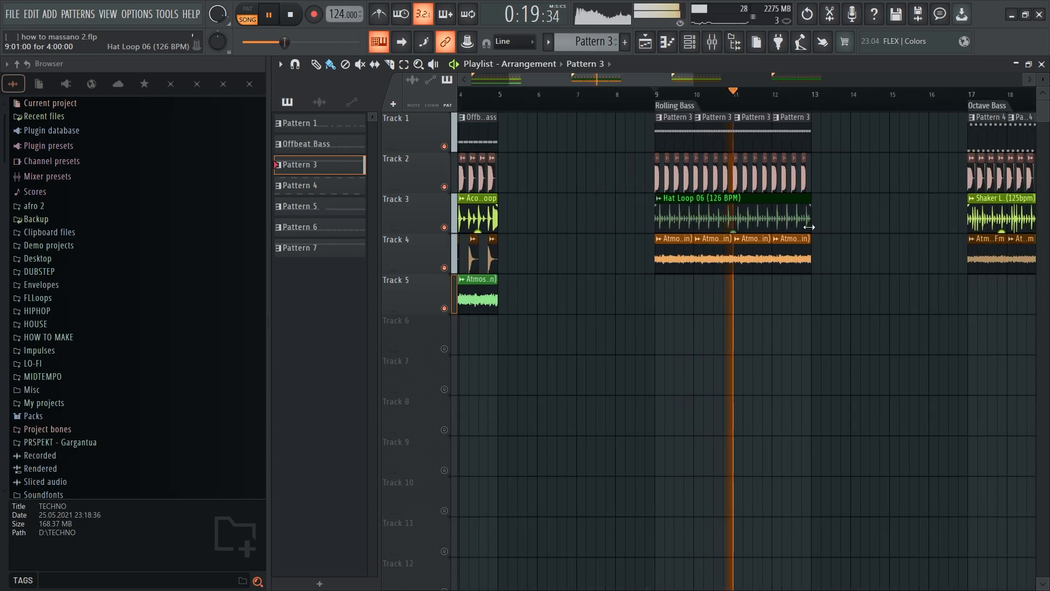
{"action": "scroll", "coordinate": [782, 219], "scroll_direction": "up", "scroll_amount": 3}
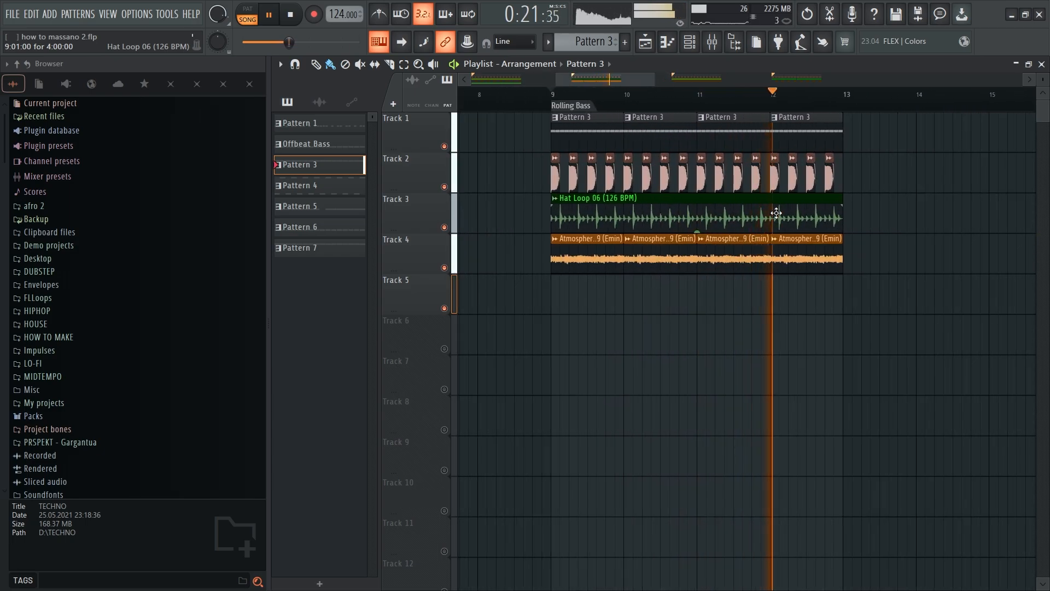
{"action": "key", "text": "space"}
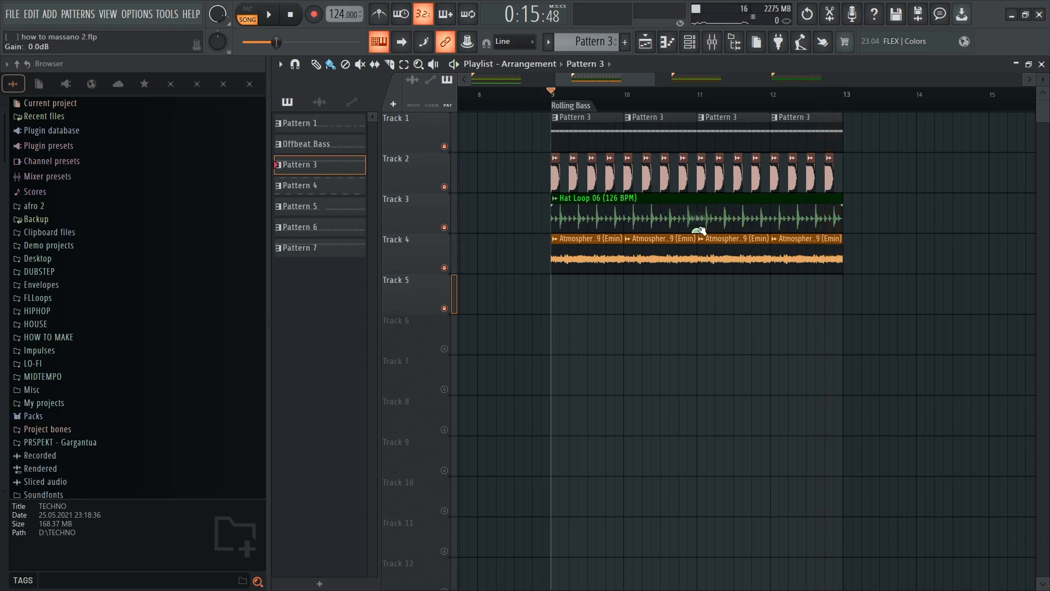
- Open the Rolling Bass notes of Pattern 3 in the piano roll and select all the A4 notes
{"action": "scroll", "coordinate": [699, 225], "scroll_direction": "up", "scroll_amount": 2}
{"action": "double_click", "coordinate": [672, 141]}
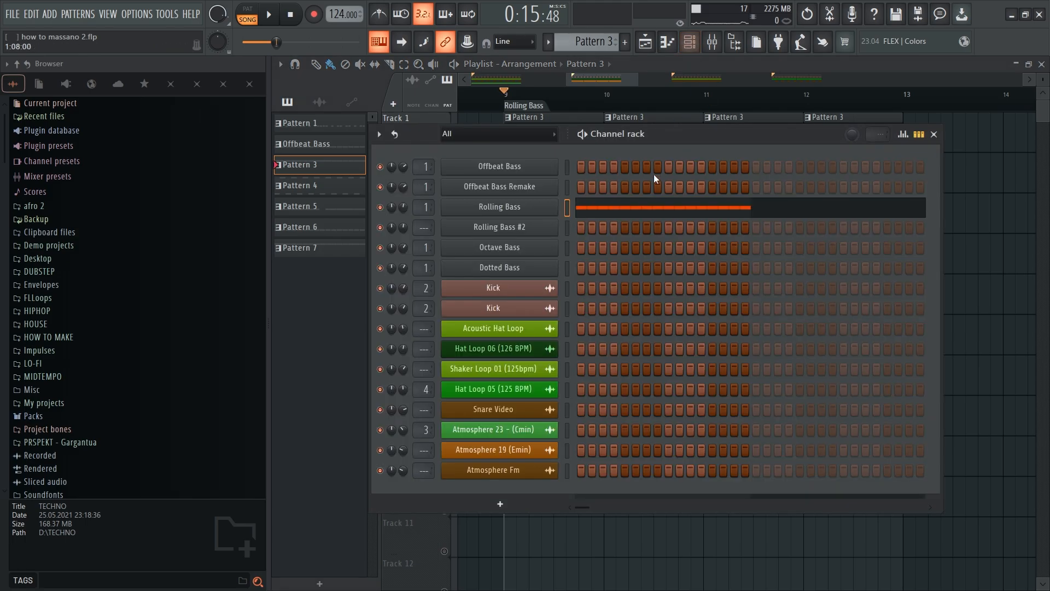
{"action": "left_click", "coordinate": [614, 212]}
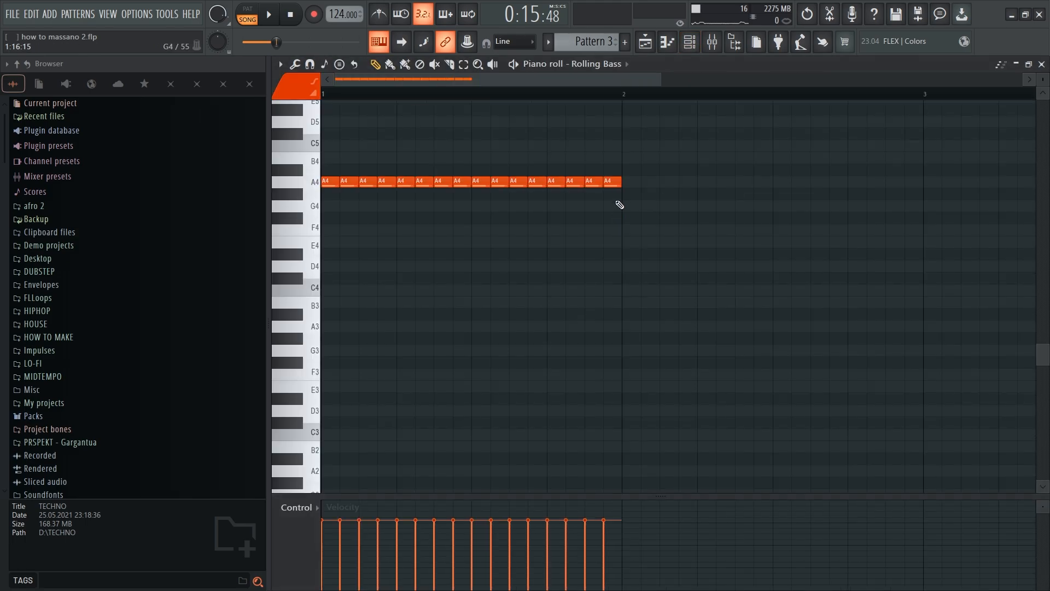
{"action": "left_click_drag", "start_coordinate": [638, 235], "coordinate": [213, 110]}
- Paste the A4 notes into Rolling Bass #2 in an empty pattern and open its Serum 2 instance
{"action": "left_click", "coordinate": [690, 42]}
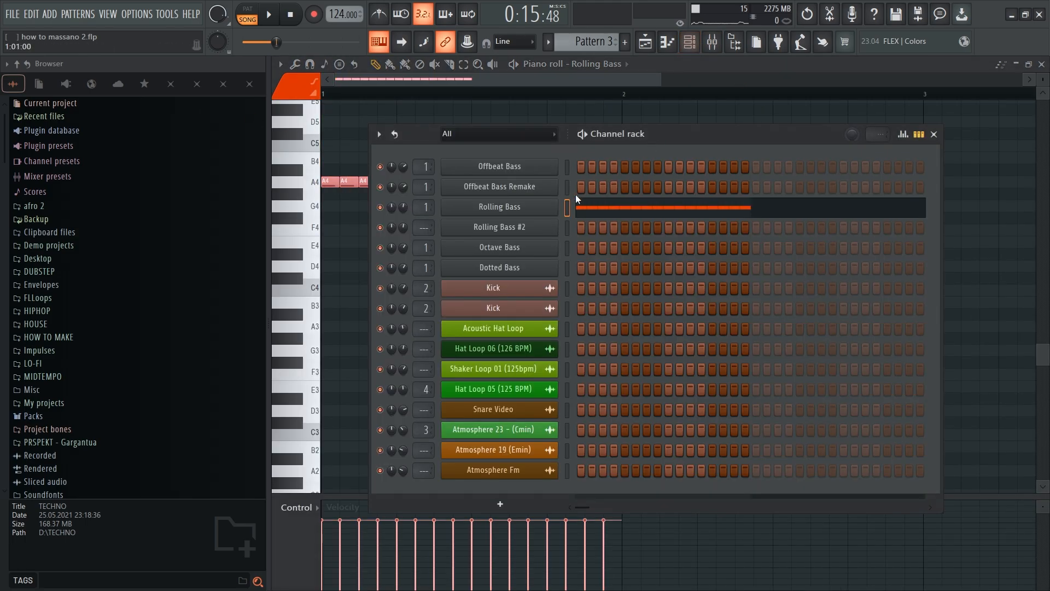
{"action": "left_click", "coordinate": [593, 41]}
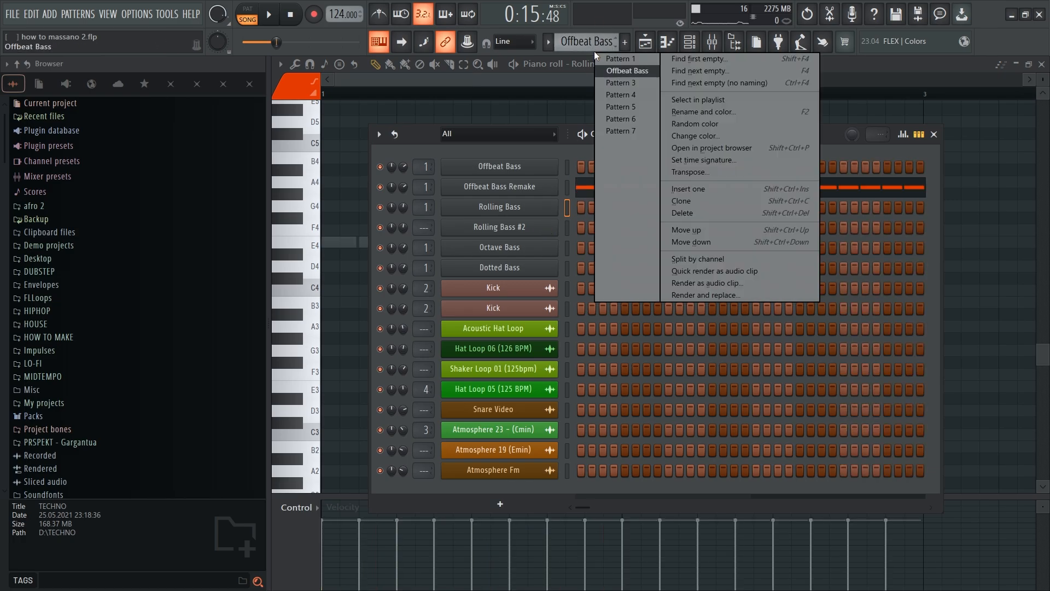
{"action": "left_click", "coordinate": [693, 93]}
{"action": "right_click", "coordinate": [547, 227]}
{"action": "left_click", "coordinate": [571, 225]}
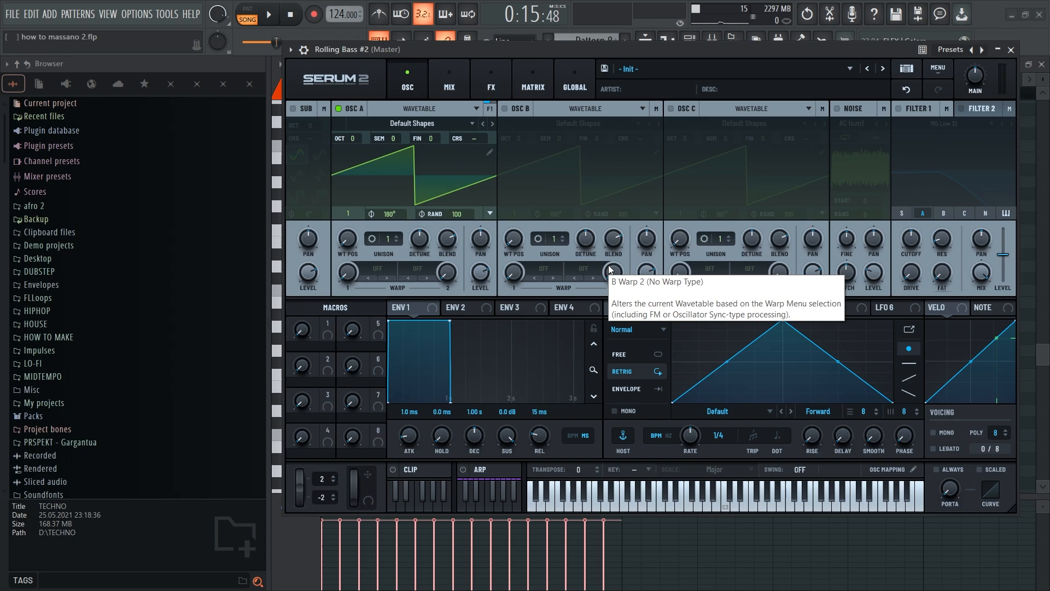
- Enable oscillator B and switch the Rolling Bass #2 voicing to mono
{"action": "left_click", "coordinate": [504, 109]}
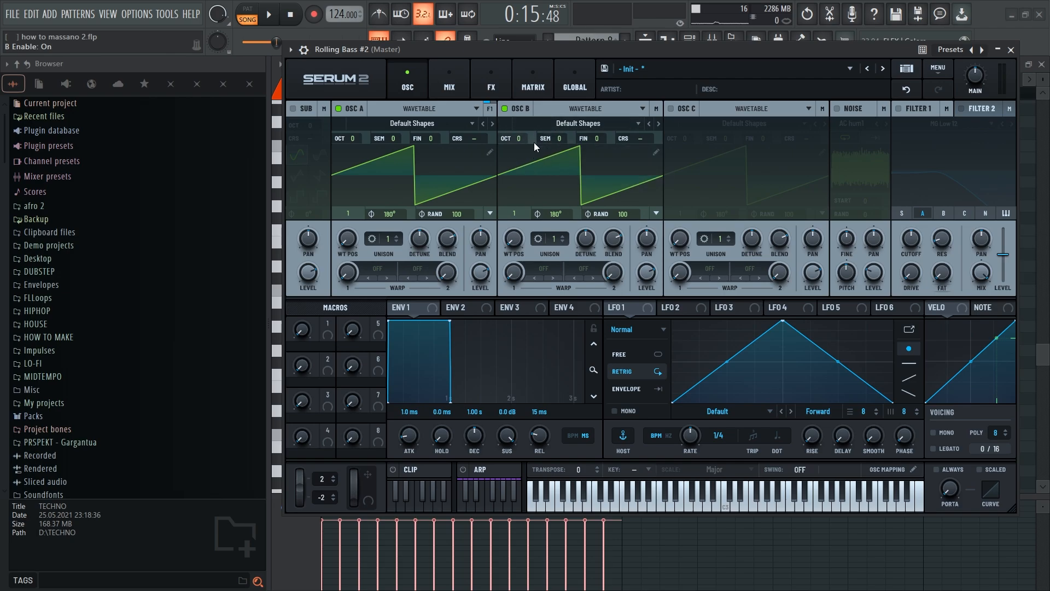
{"action": "left_click", "coordinate": [935, 434]}
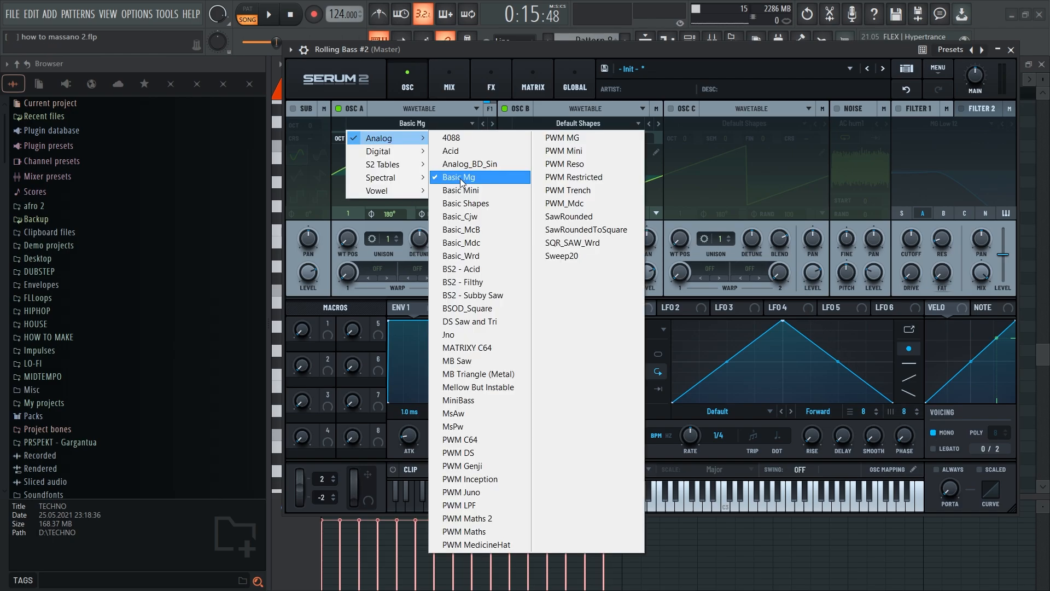
- Load the Analog wavetable Basic Mg in oscillator A, with wavetable position 15 and level 100%
{"action": "left_click", "coordinate": [465, 183]}
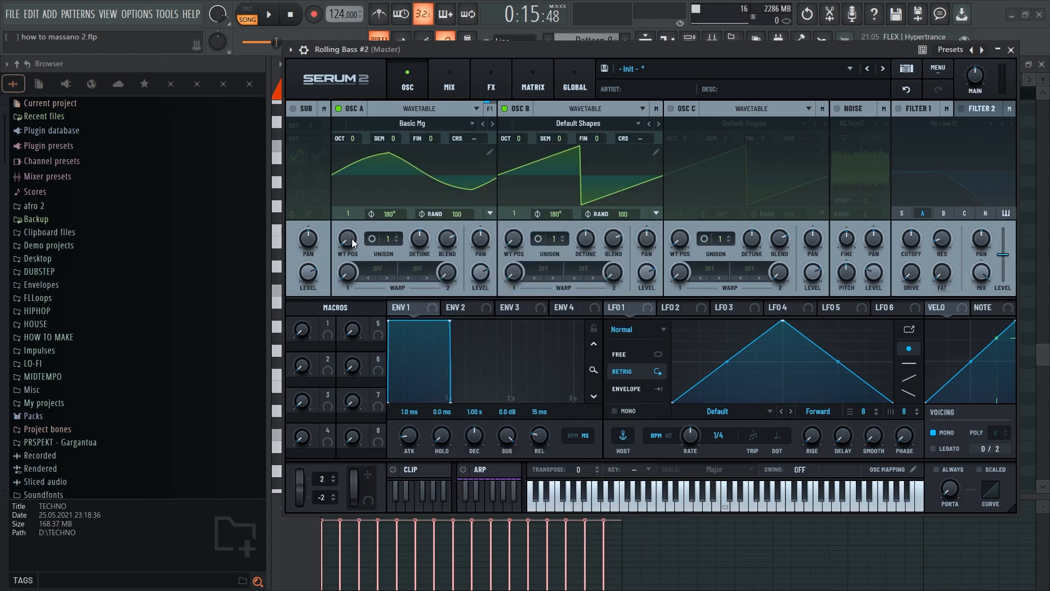
{"action": "mouse_move", "coordinate": [350, 244]}
{"action": "left_mouse_down"}
{"action": "mouse_move", "coordinate": [356, 229]}
{"action": "mouse_move", "coordinate": [357, 239]}
{"action": "left_mouse_up"}
{"action": "key", "text": "c"}
{"action": "key", "text": "c"}
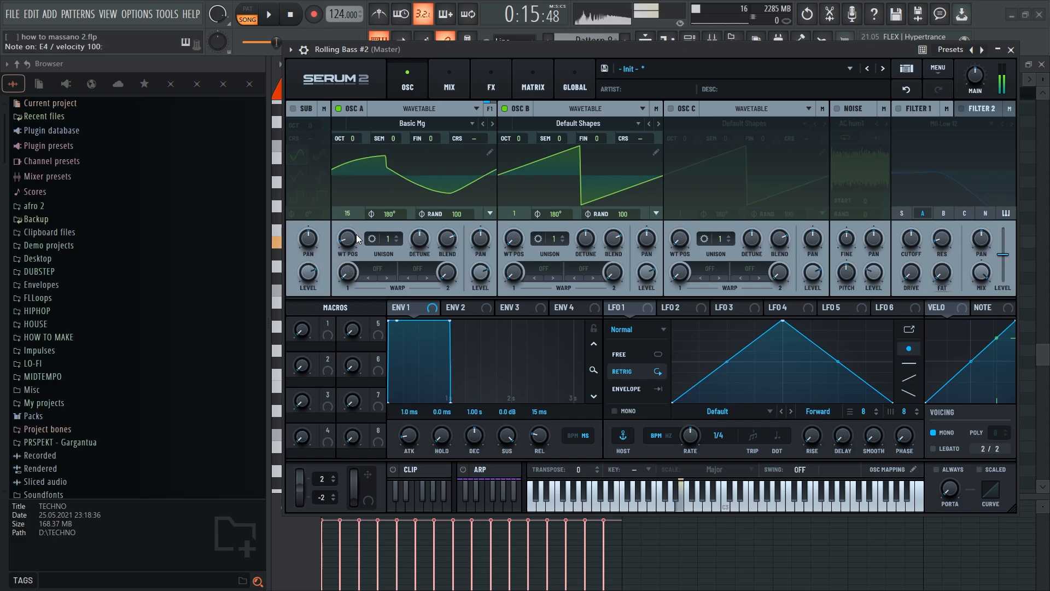
{"action": "mouse_move", "coordinate": [480, 280]}
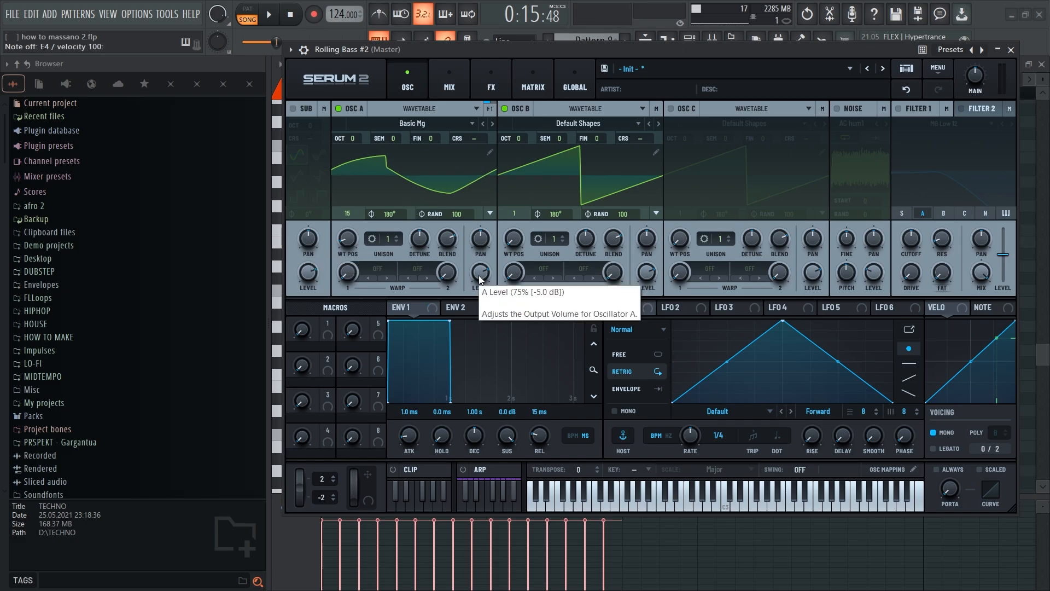
{"action": "left_click_drag", "start_coordinate": [480, 280], "coordinate": [509, 171]}
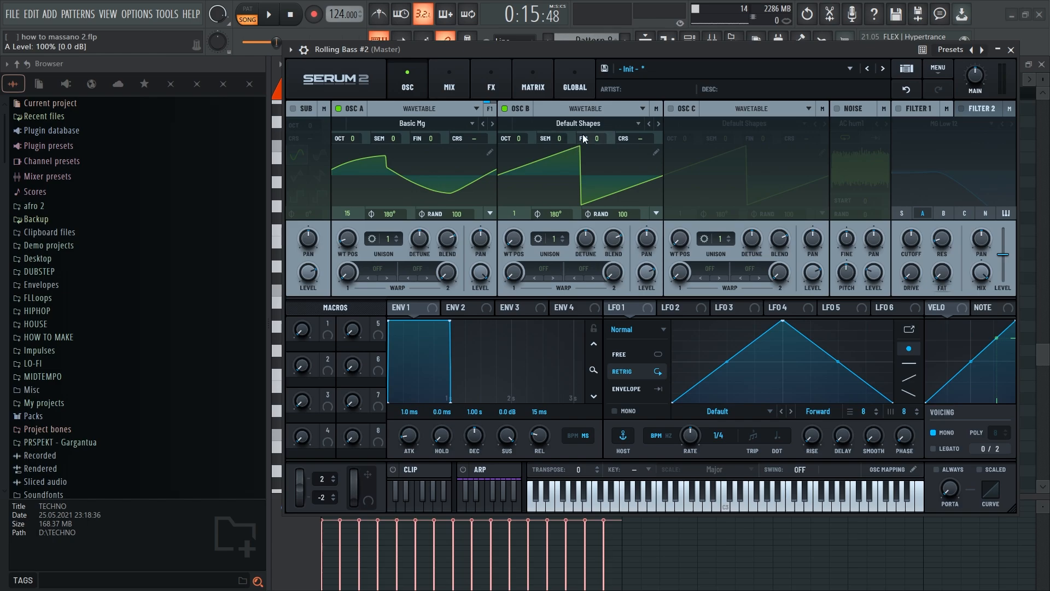
- Set oscillator B to 3 unison voices, with its level at about 74% and unison detune at about 0.23
{"action": "left_click", "coordinate": [562, 236]}
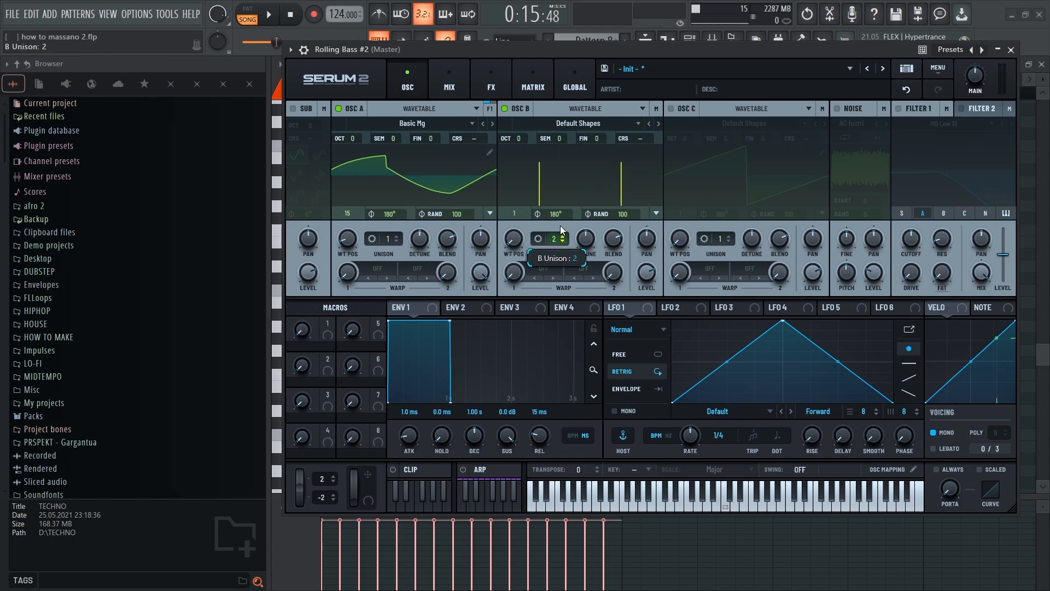
{"action": "left_click_drag", "start_coordinate": [561, 226], "coordinate": [563, 219]}
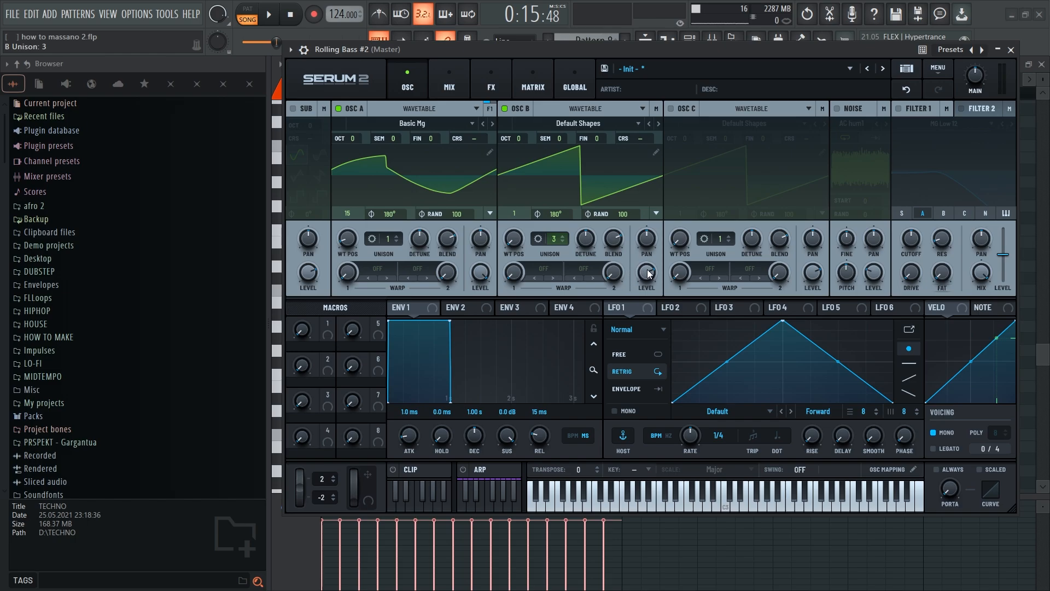
{"action": "mouse_move", "coordinate": [649, 274]}
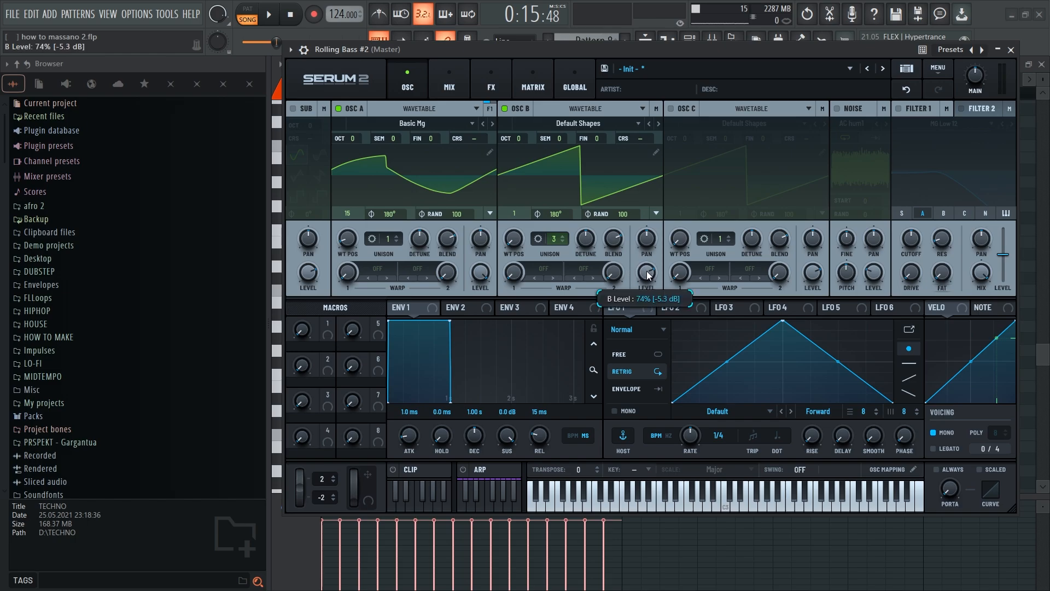
{"action": "left_click_drag", "start_coordinate": [646, 277], "coordinate": [646, 276]}
{"action": "mouse_move", "coordinate": [591, 248]}
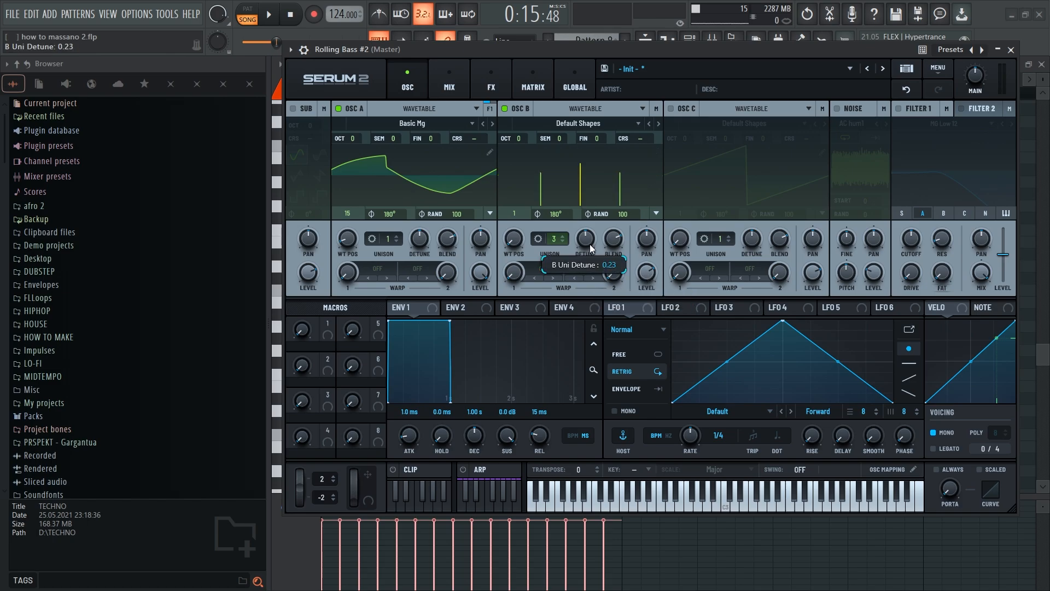
- Lower oscillator B to octave -1 and oscillator A to octave -2, and audition the sound with a repeated note
{"action": "left_click_drag", "start_coordinate": [519, 142], "coordinate": [521, 159]}
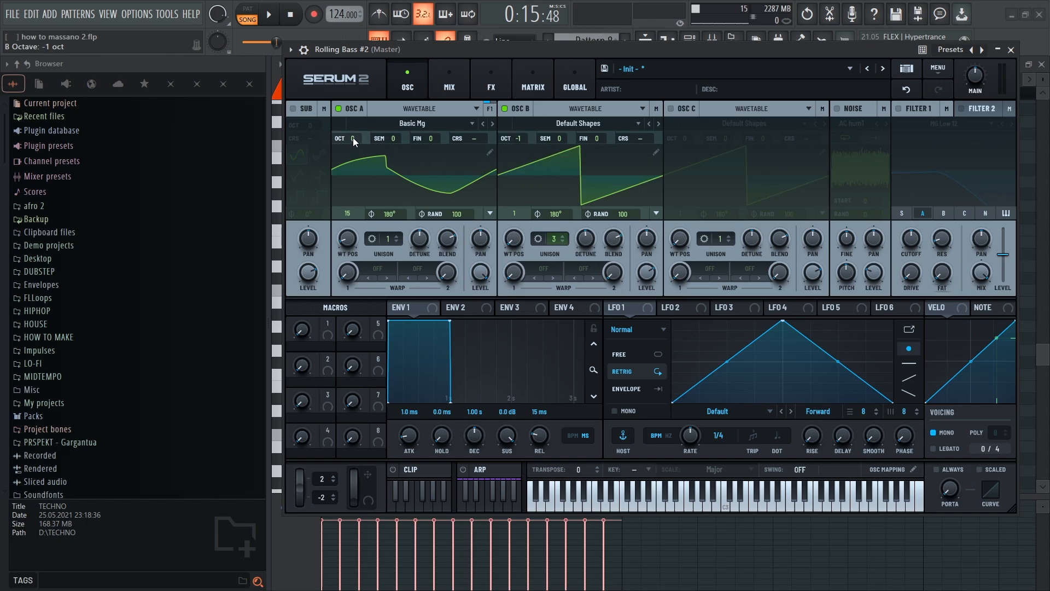
{"action": "left_click_drag", "start_coordinate": [353, 142], "coordinate": [360, 177]}
{"action": "key", "text": "c"}
{"action": "key", "text": "c"}
{"action": "key", "text": "c"}
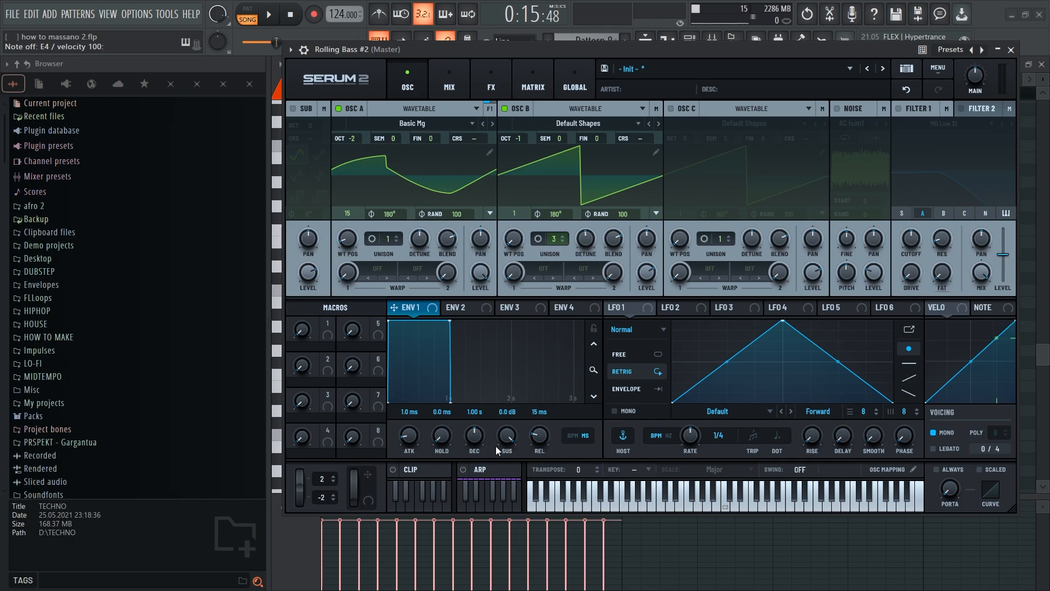
- Shape Env 1 with a sustain of -16.1 dB, a decay of 491 ms and a release of about 58 ms
{"action": "mouse_move", "coordinate": [508, 437]}
{"action": "left_mouse_down"}
{"action": "mouse_move", "coordinate": [512, 492]}
{"action": "mouse_move", "coordinate": [509, 449]}
{"action": "left_mouse_up"}
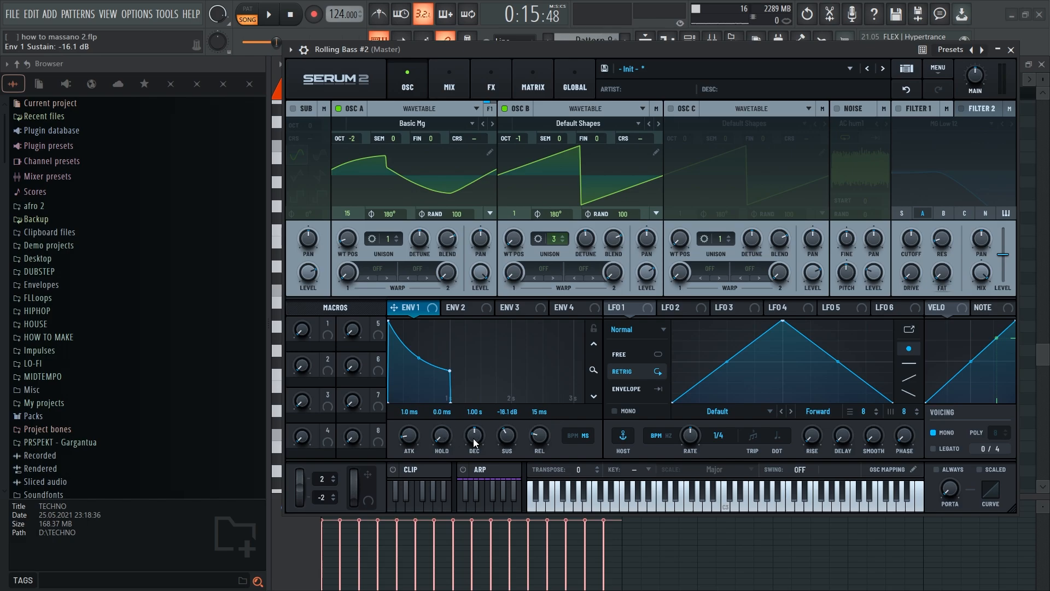
{"action": "left_click_drag", "start_coordinate": [483, 442], "coordinate": [477, 439]}
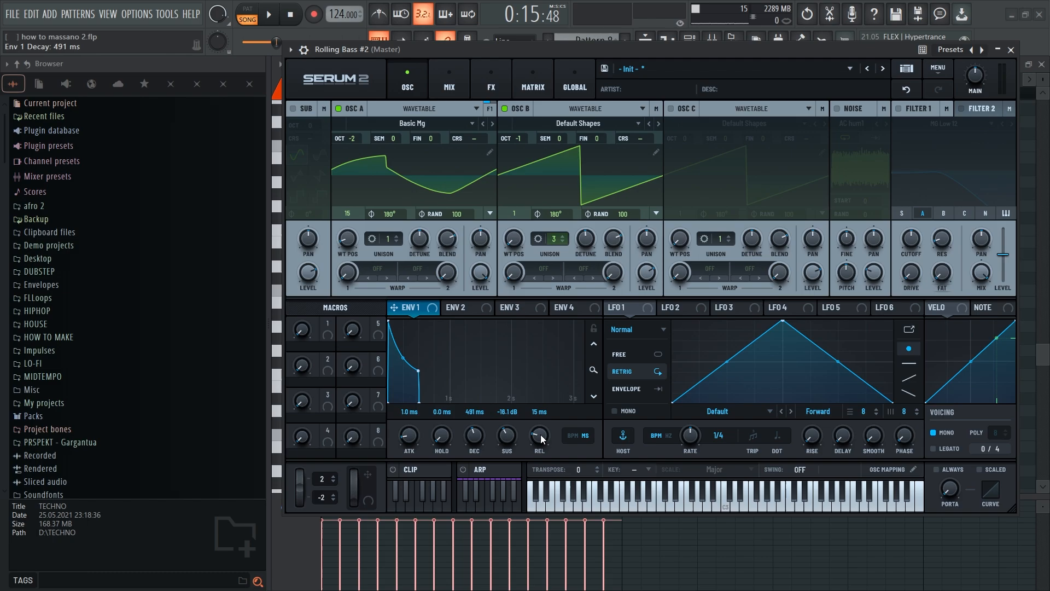
{"action": "left_click_drag", "start_coordinate": [544, 439], "coordinate": [548, 407]}
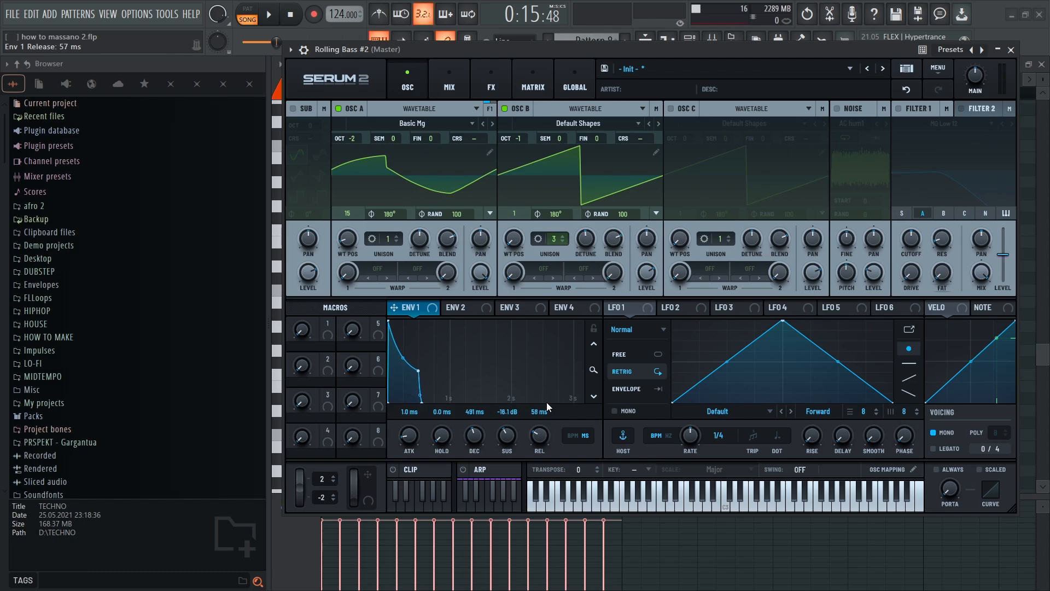
- Enable Filter 1 with the MG Low 18 type and route oscillator B through it as well
{"action": "left_click", "coordinate": [897, 109]}
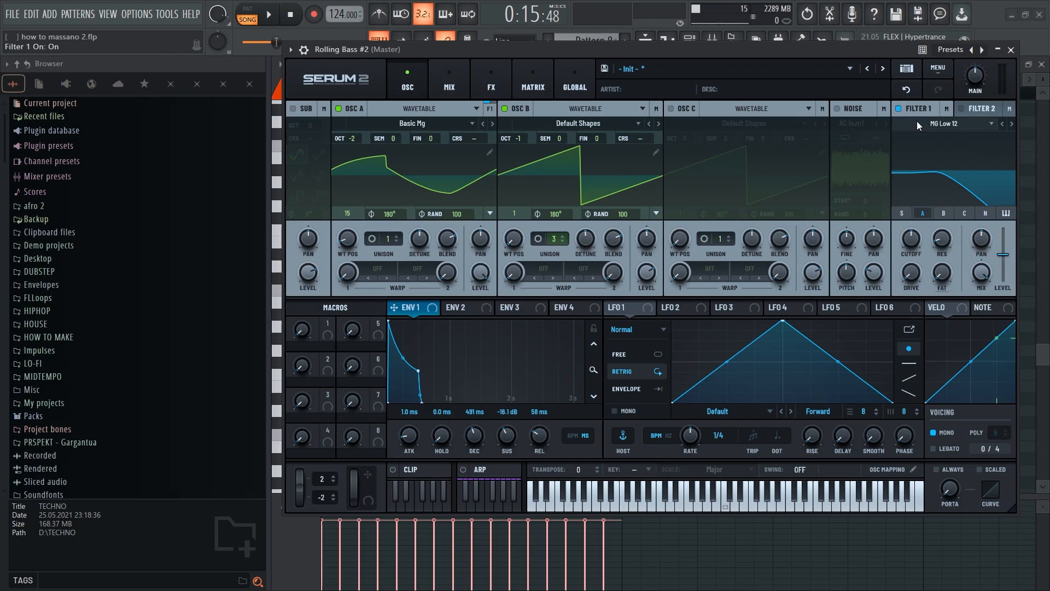
{"action": "left_click", "coordinate": [917, 123]}
{"action": "mouse_move", "coordinate": [907, 139]}
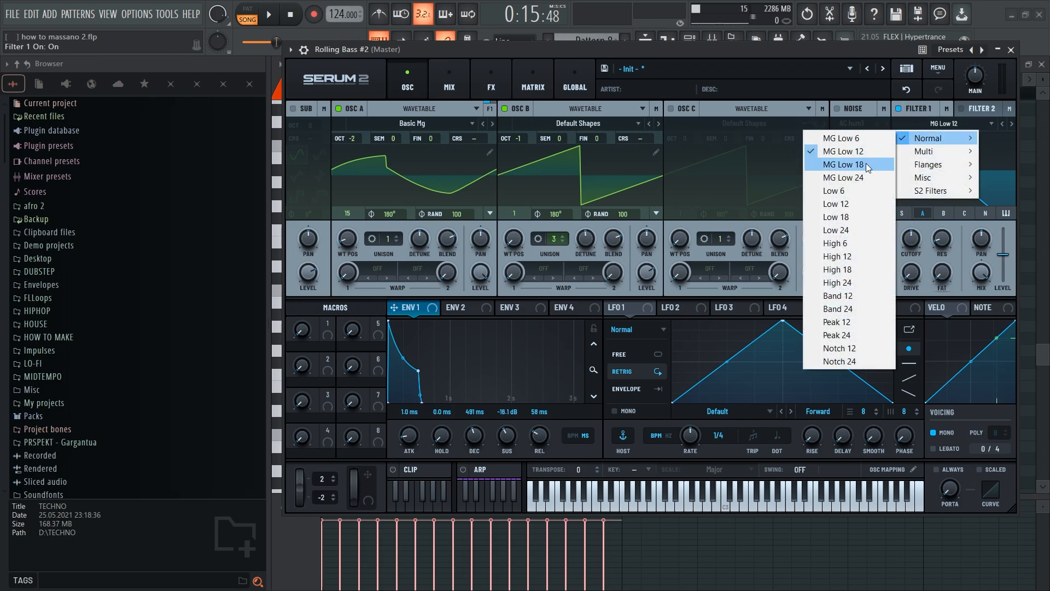
{"action": "left_click", "coordinate": [842, 164]}
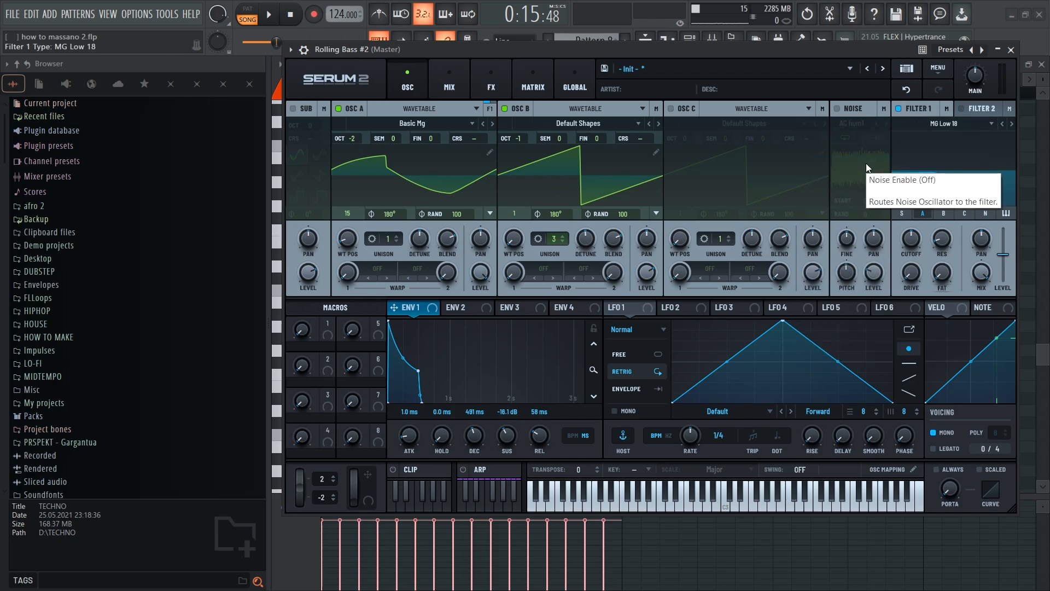
{"action": "left_click", "coordinate": [943, 215]}
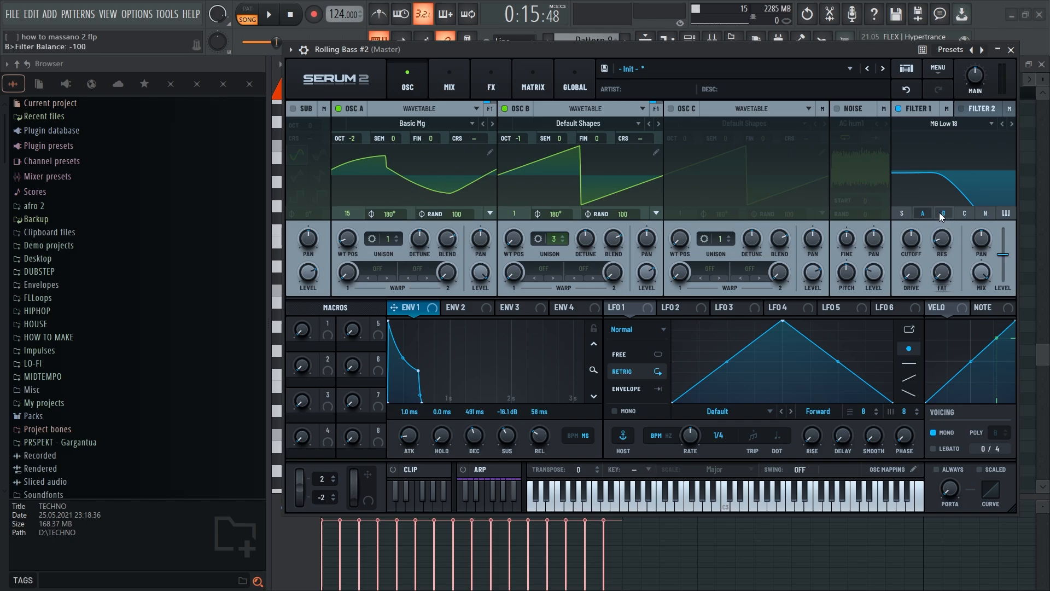
- Assign Env 1 to Filter 1's cutoff, lower the cutoff to about 20 Hz and reduce the modulation amount
{"action": "left_click_drag", "start_coordinate": [432, 308], "coordinate": [910, 292]}
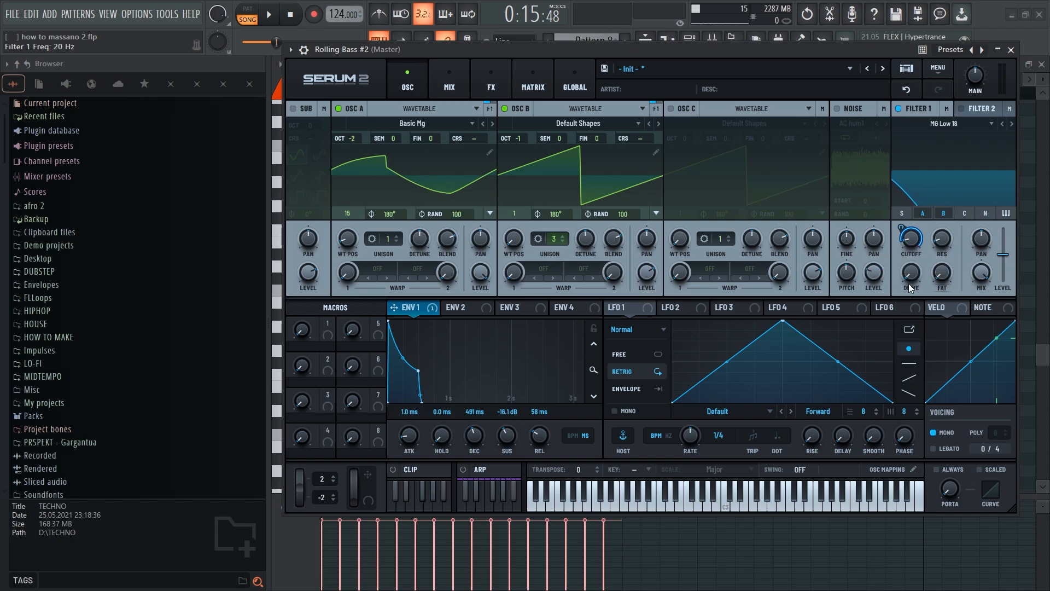
{"action": "left_click_drag", "start_coordinate": [901, 228], "coordinate": [906, 256]}
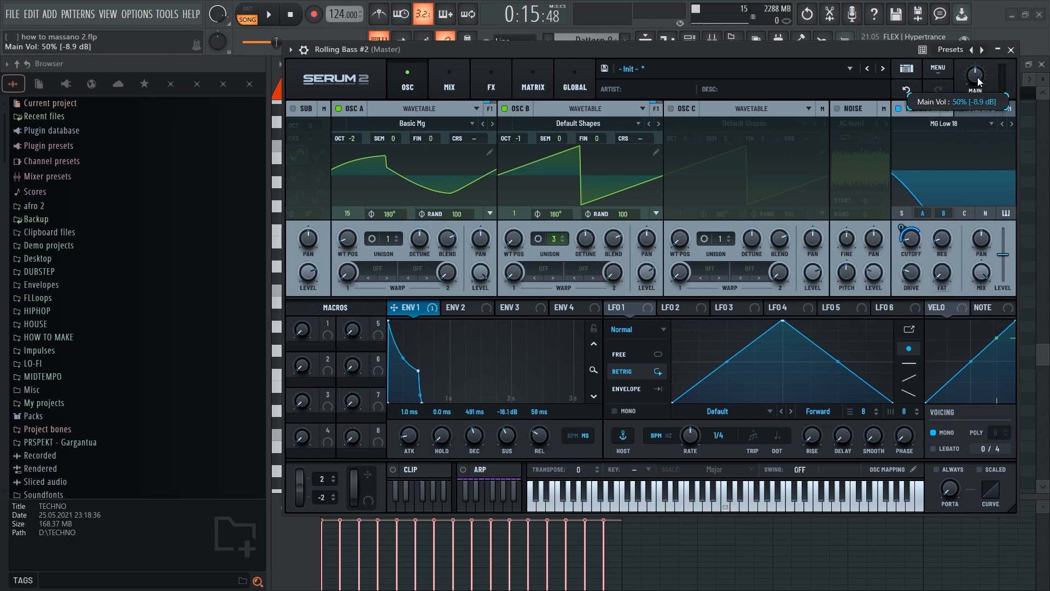
- Raise the synth's main volume, audition the rolling pattern and bring up the effects rack
{"action": "left_click_drag", "start_coordinate": [979, 73], "coordinate": [984, 51]}
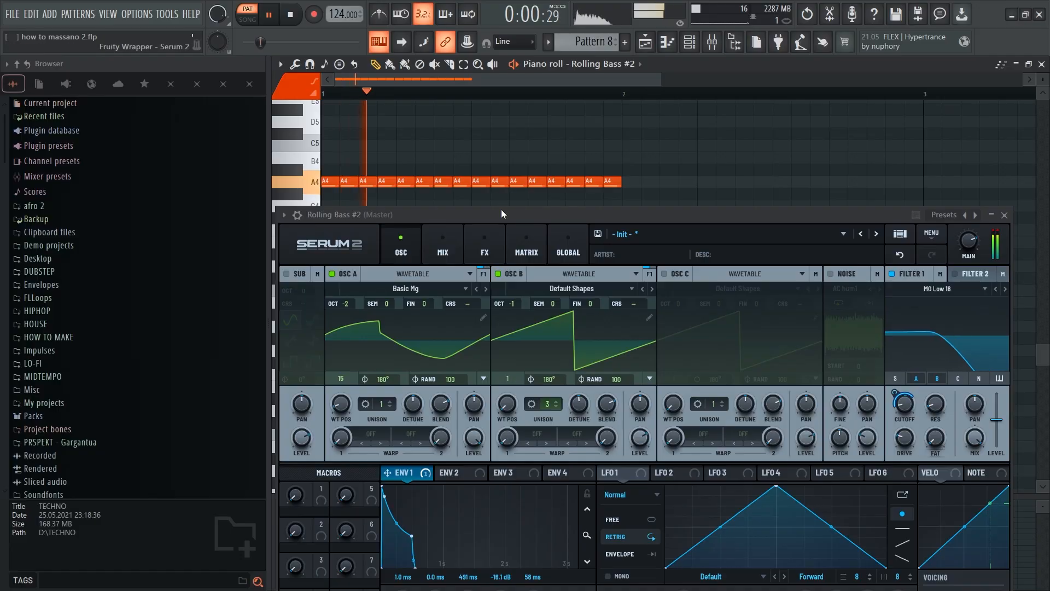
{"action": "left_click_drag", "start_coordinate": [503, 217], "coordinate": [516, 110]}
{"action": "left_click", "coordinate": [499, 139]}
{"action": "key", "text": "space"}
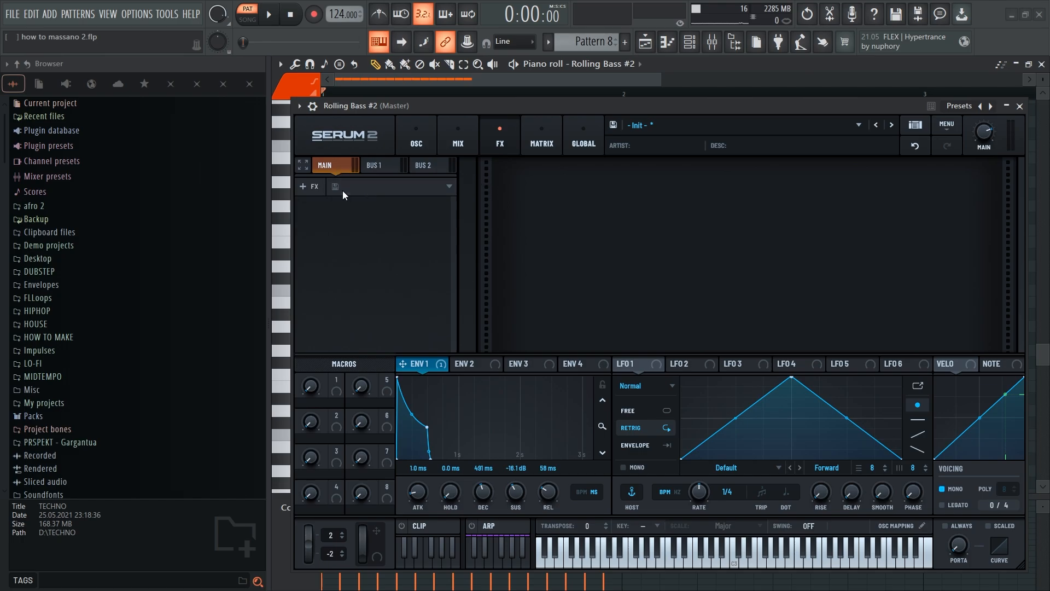
- Add a Distortion effect to the main rack and set its type to Tape Sat
{"action": "left_click", "coordinate": [310, 186]}
{"action": "left_click", "coordinate": [336, 267]}
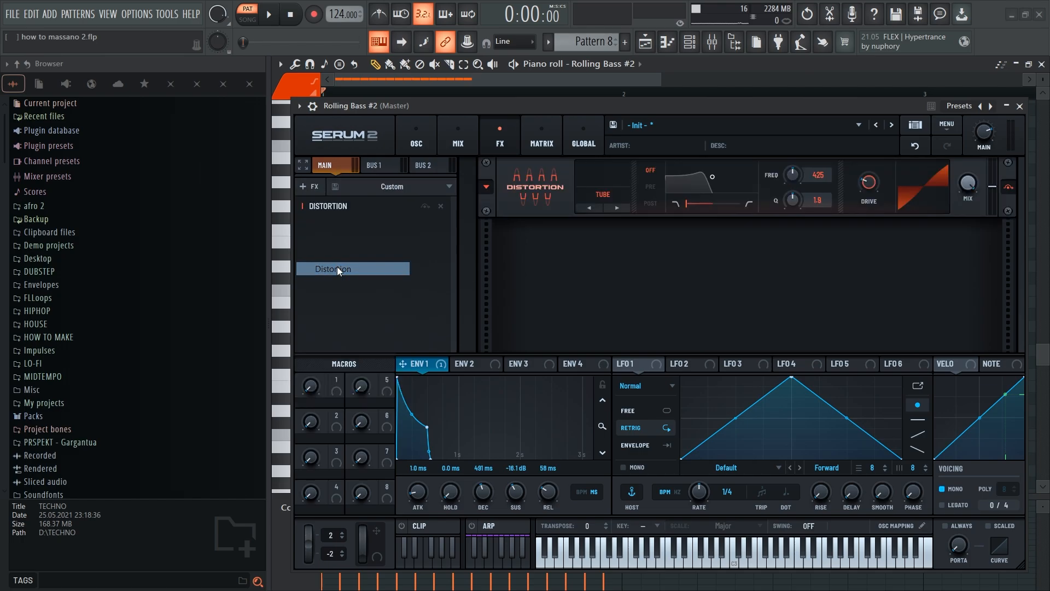
{"action": "left_click", "coordinate": [617, 211]}
{"action": "left_click", "coordinate": [618, 211]}
{"action": "left_click", "coordinate": [618, 211]}
{"action": "left_click", "coordinate": [618, 211]}
{"action": "left_click", "coordinate": [618, 211]}
{"action": "left_click", "coordinate": [618, 211]}
{"action": "left_click", "coordinate": [618, 211]}
{"action": "left_click", "coordinate": [618, 211]}
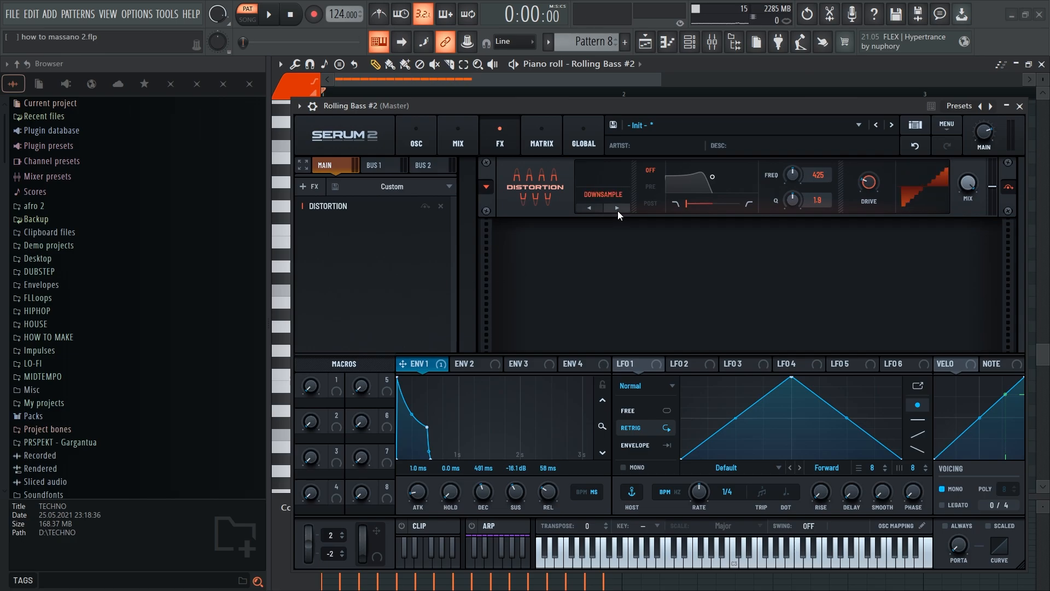
{"action": "left_click", "coordinate": [617, 211]}
{"action": "left_click", "coordinate": [618, 211]}
{"action": "left_click", "coordinate": [618, 211]}
{"action": "left_click", "coordinate": [618, 211]}
{"action": "left_click", "coordinate": [618, 211]}
{"action": "left_click", "coordinate": [618, 211]}
- Adjust the distortion drive slightly and compare the playing pattern with the distortion bypassed and re-enabled
{"action": "mouse_move", "coordinate": [869, 189]}
{"action": "left_click_drag", "start_coordinate": [871, 208], "coordinate": [872, 212]}
{"action": "key", "text": "space"}
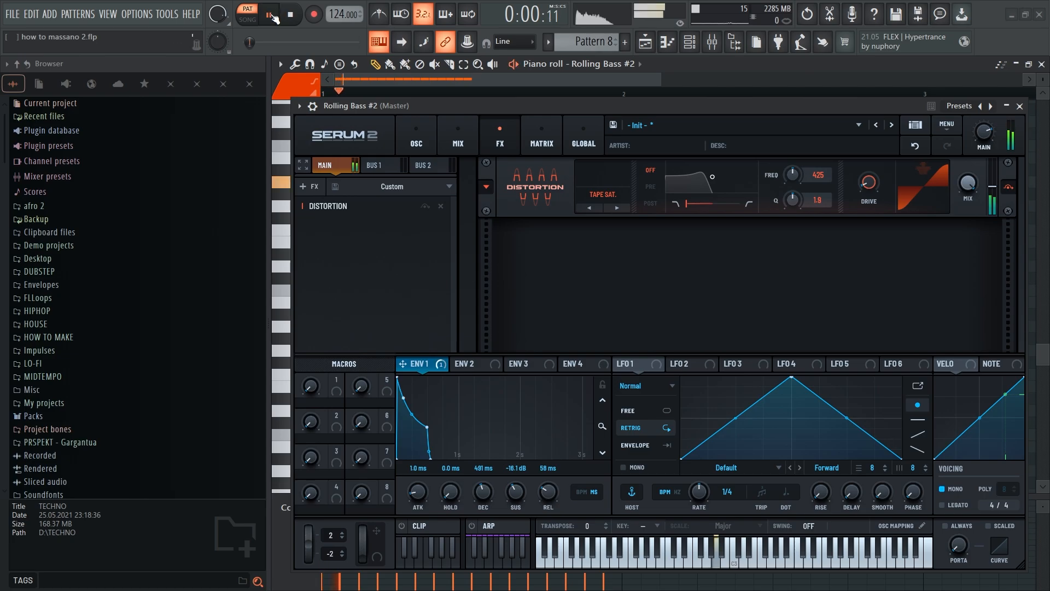
{"action": "left_click", "coordinate": [1008, 187]}
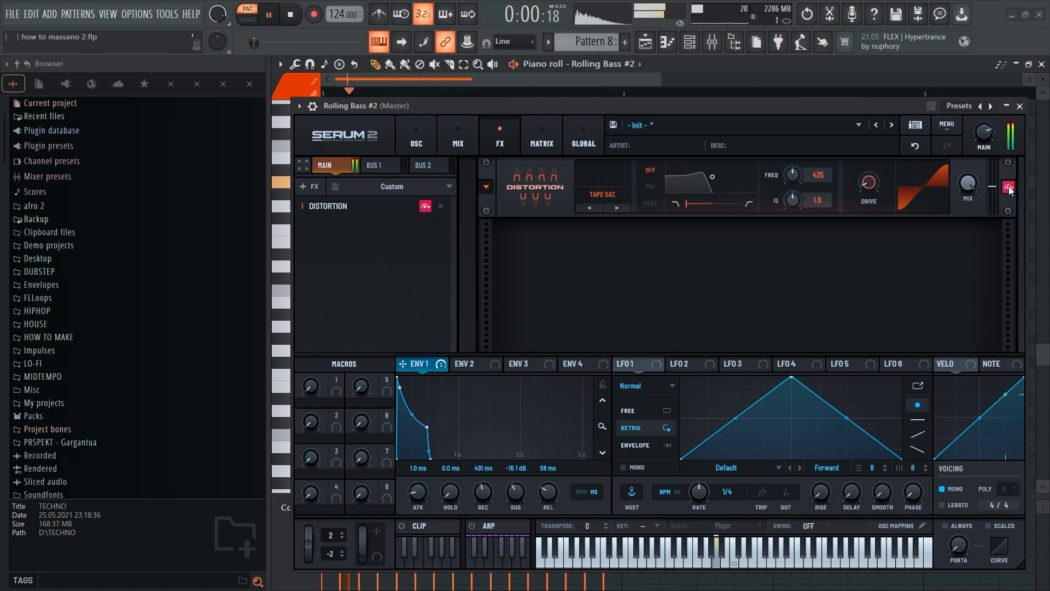
{"action": "left_click", "coordinate": [1008, 187]}
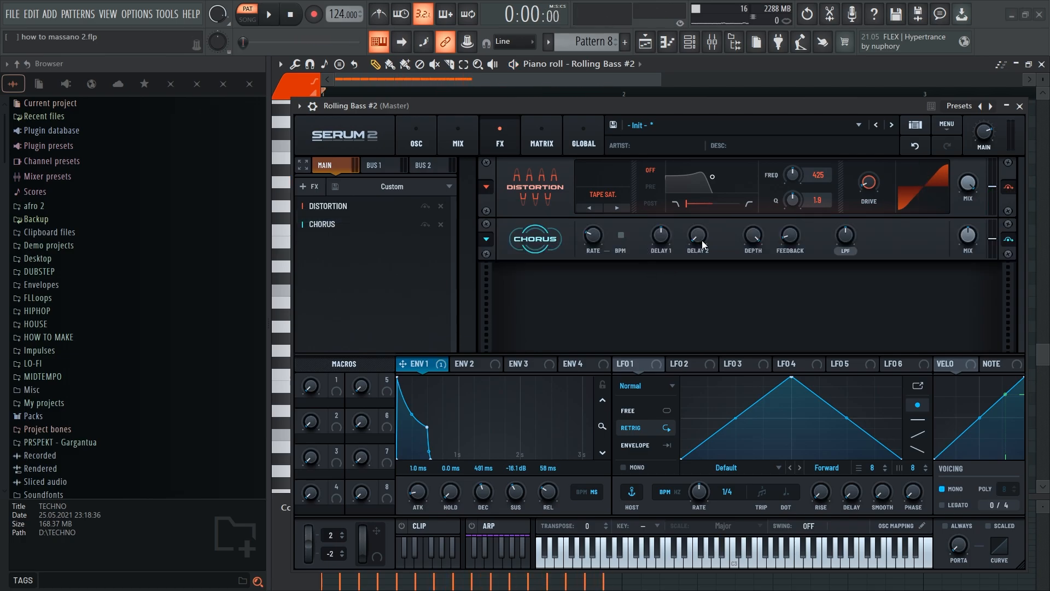
- Lower the chorus low-pass filter and set the chorus mix to 16% while auditioning the pattern
{"action": "key", "text": "space"}
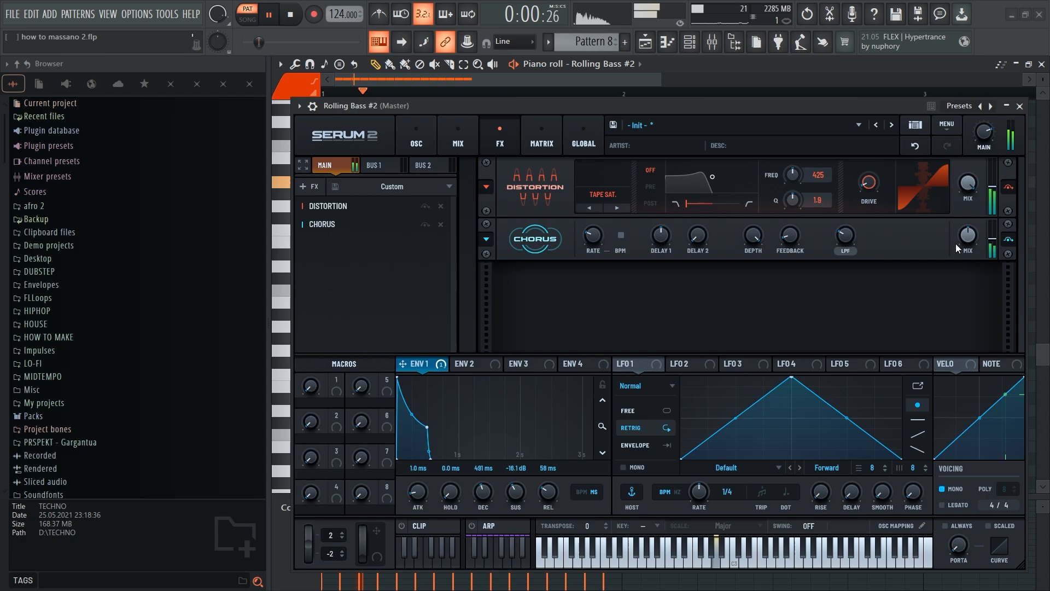
{"action": "key", "text": "space"}
{"action": "mouse_move", "coordinate": [971, 240]}
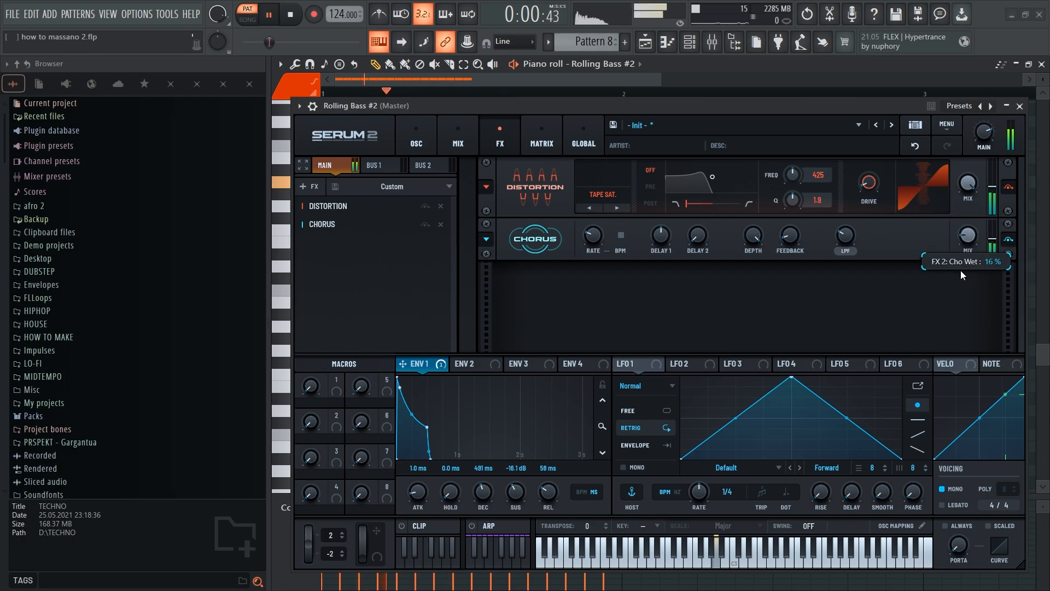
- Add a Reverb after the chorus and compare the playing pattern with the reverb bypassed and re-enabled
{"action": "left_click", "coordinate": [309, 186]}
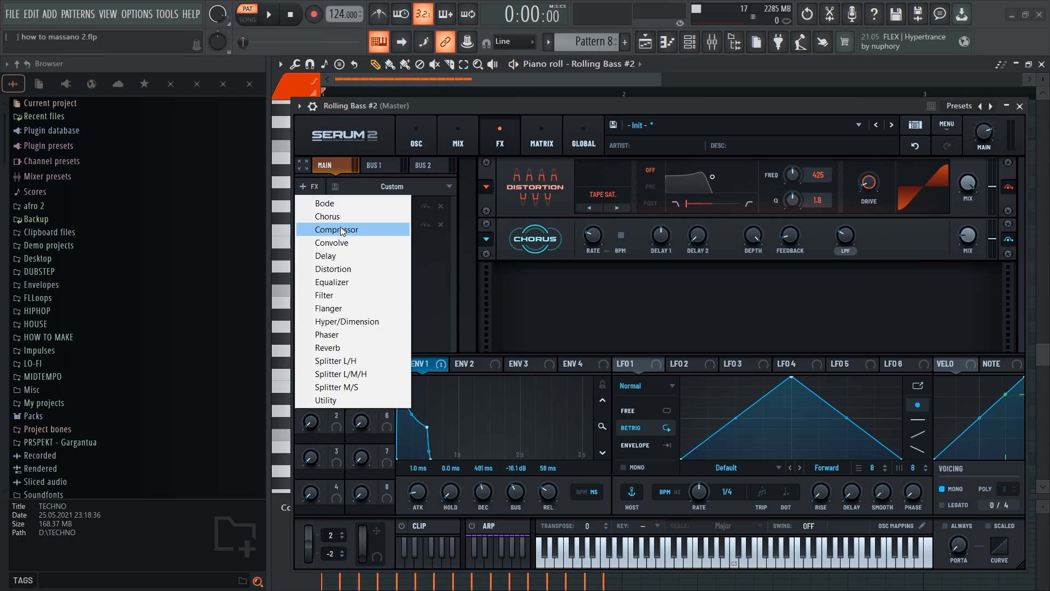
{"action": "left_click", "coordinate": [327, 348]}
{"action": "key", "text": "space"}
{"action": "left_click", "coordinate": [1007, 292]}
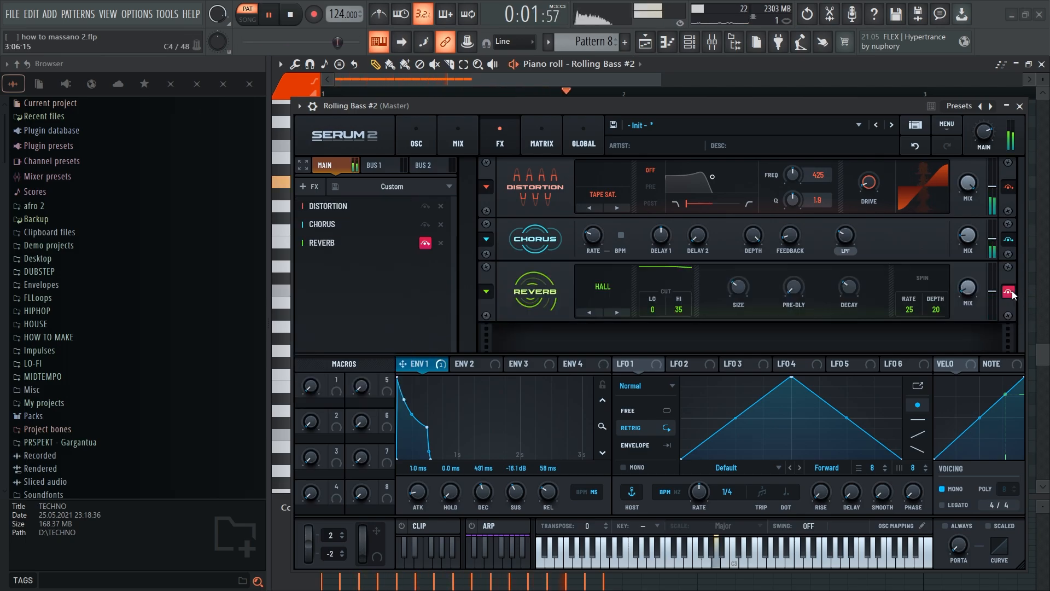
{"action": "left_click", "coordinate": [1011, 294]}
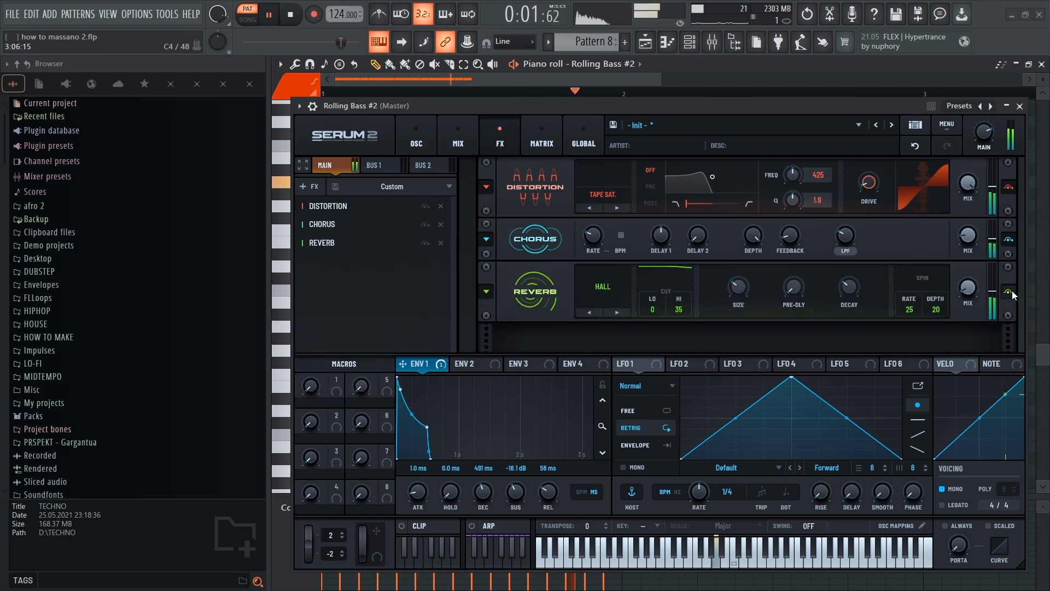
{"action": "key", "text": "space"}
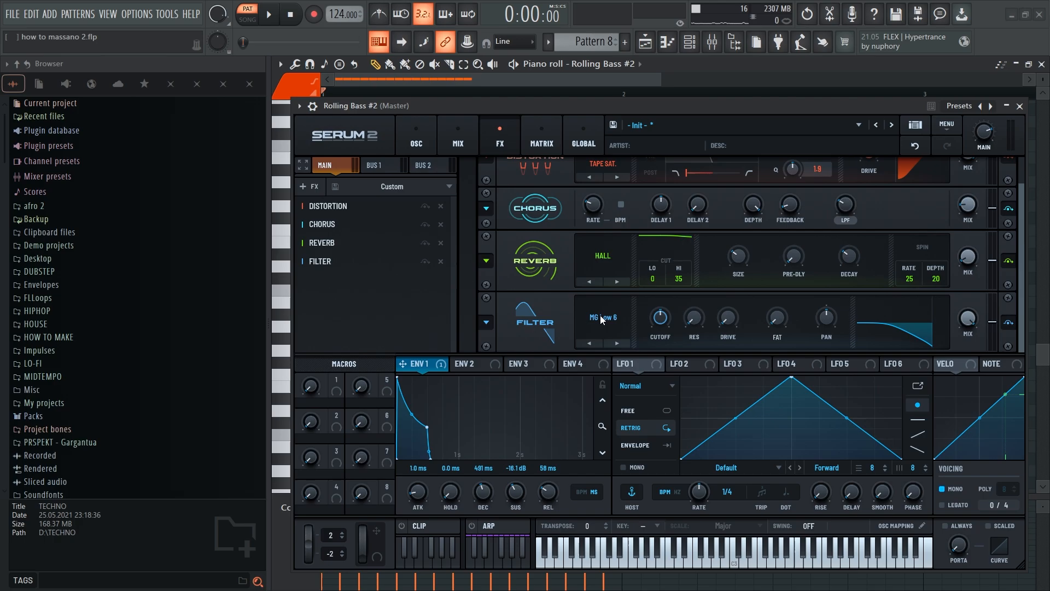
- Set the effects-rack Filter to the High 12 type and lower its cutoff
{"action": "left_click", "coordinate": [599, 315]}
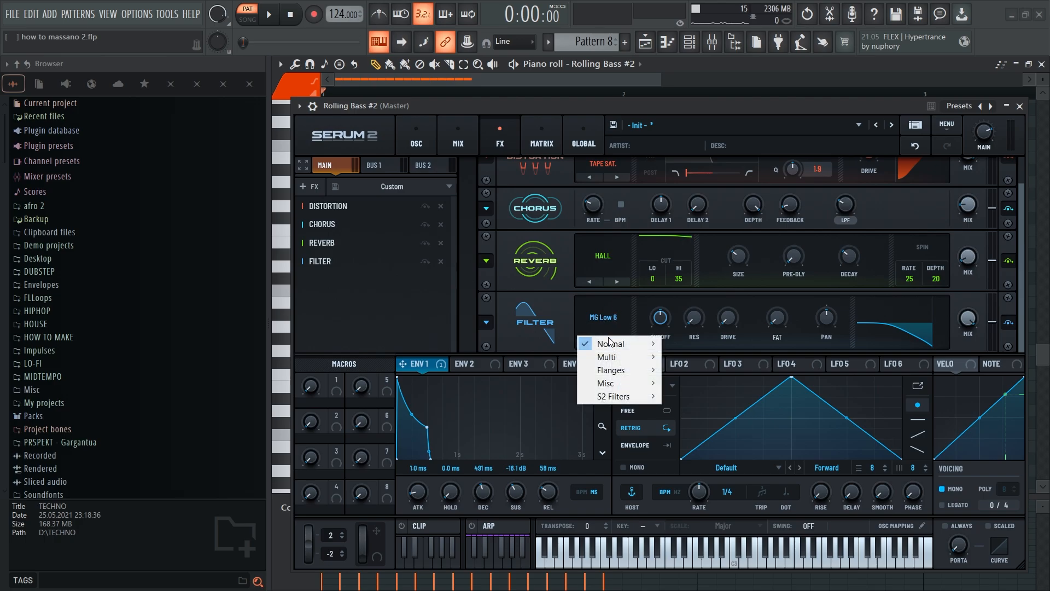
{"action": "mouse_move", "coordinate": [611, 343]}
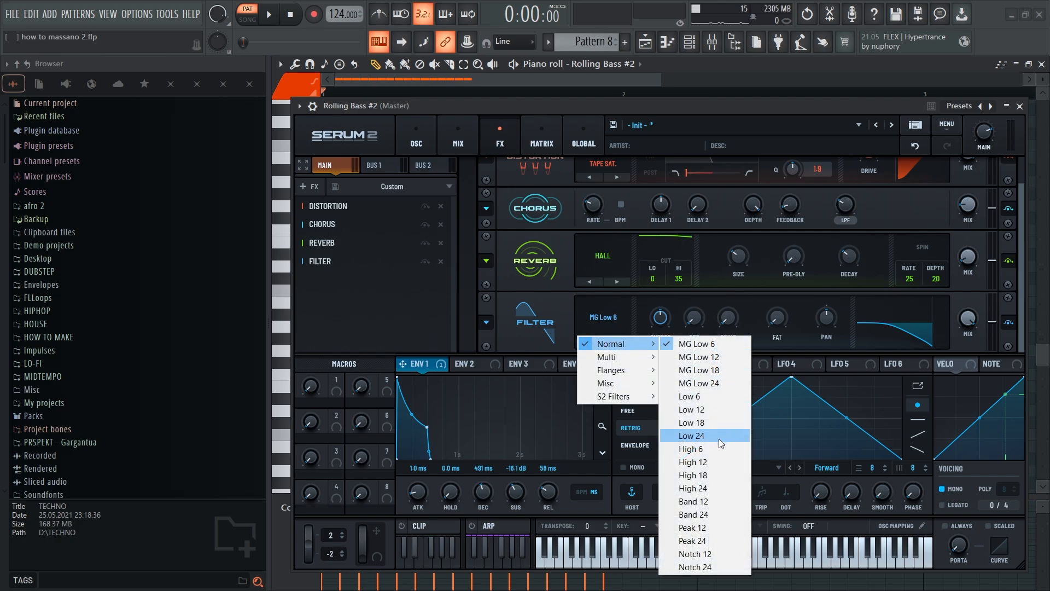
{"action": "left_click", "coordinate": [711, 460]}
{"action": "left_click_drag", "start_coordinate": [661, 317], "coordinate": [665, 347]}
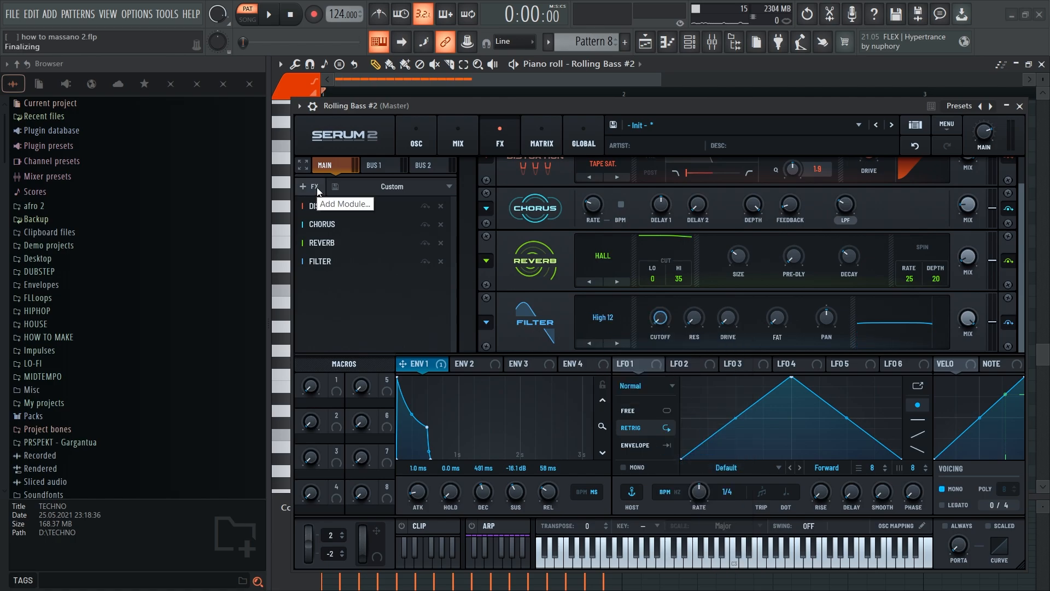
- Add an Equalizer with a peak-shaped low band at 111 Hz and -3.2 dB gain, and audition the result
{"action": "left_click", "coordinate": [317, 187]}
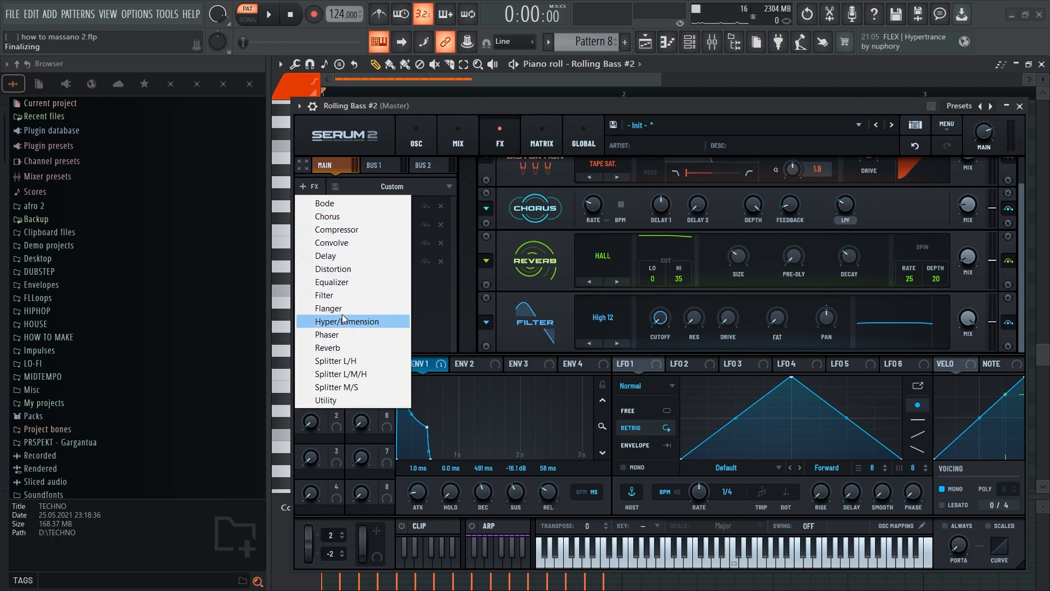
{"action": "left_click", "coordinate": [345, 282]}
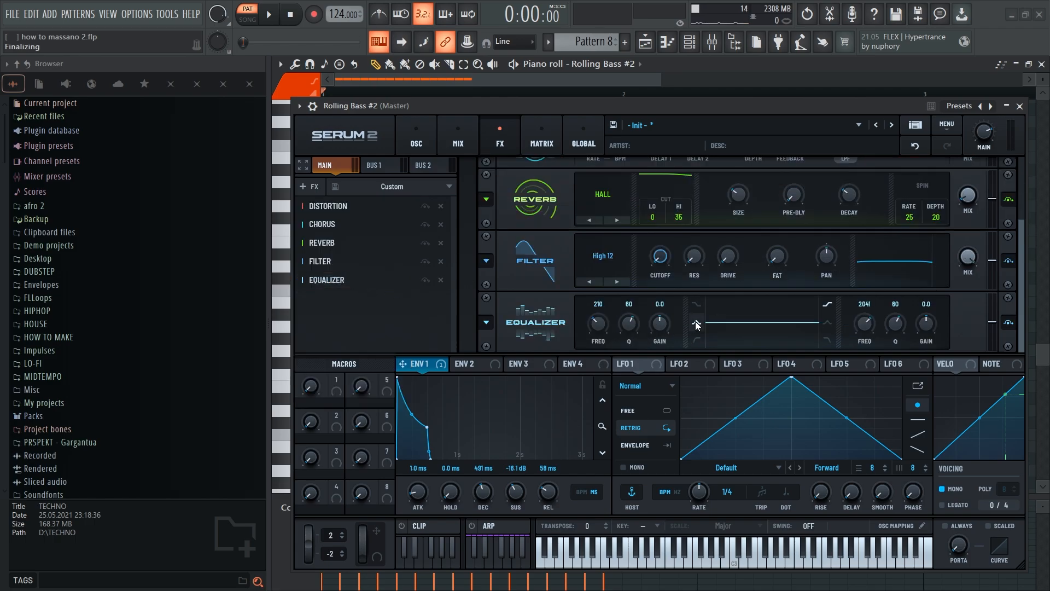
{"action": "left_click", "coordinate": [695, 322]}
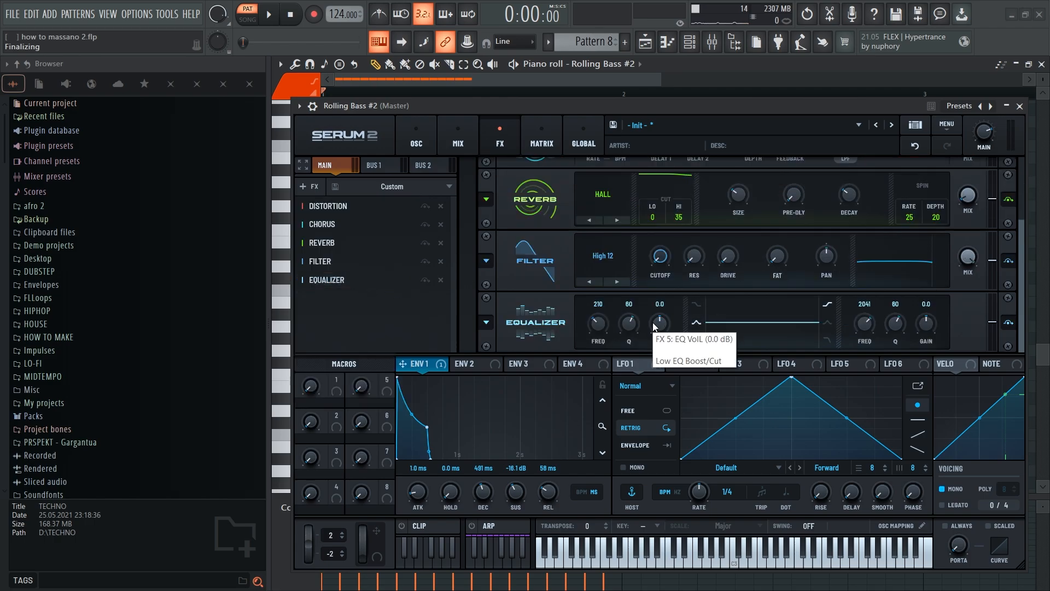
{"action": "left_click_drag", "start_coordinate": [593, 330], "coordinate": [605, 357]}
{"action": "left_click_drag", "start_coordinate": [658, 324], "coordinate": [658, 331]}
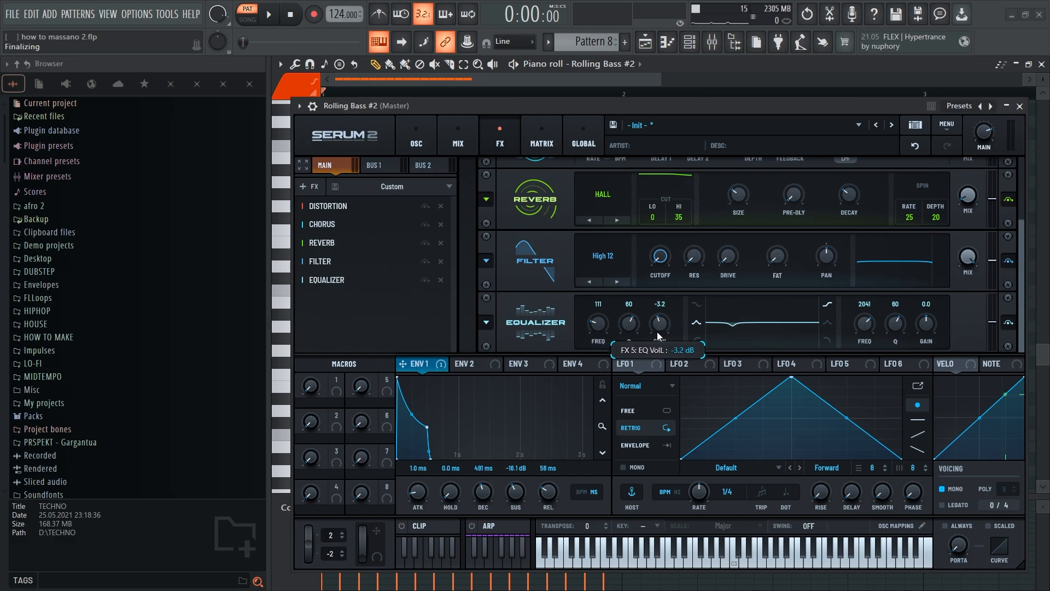
{"action": "left_click_drag", "start_coordinate": [657, 331], "coordinate": [657, 331]}
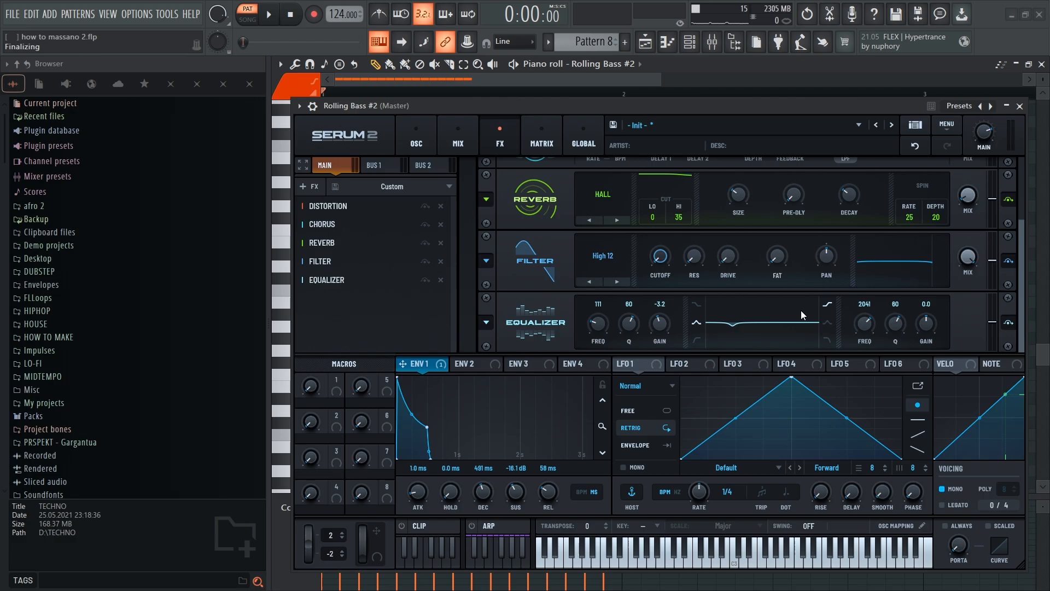
{"action": "key", "text": "space"}
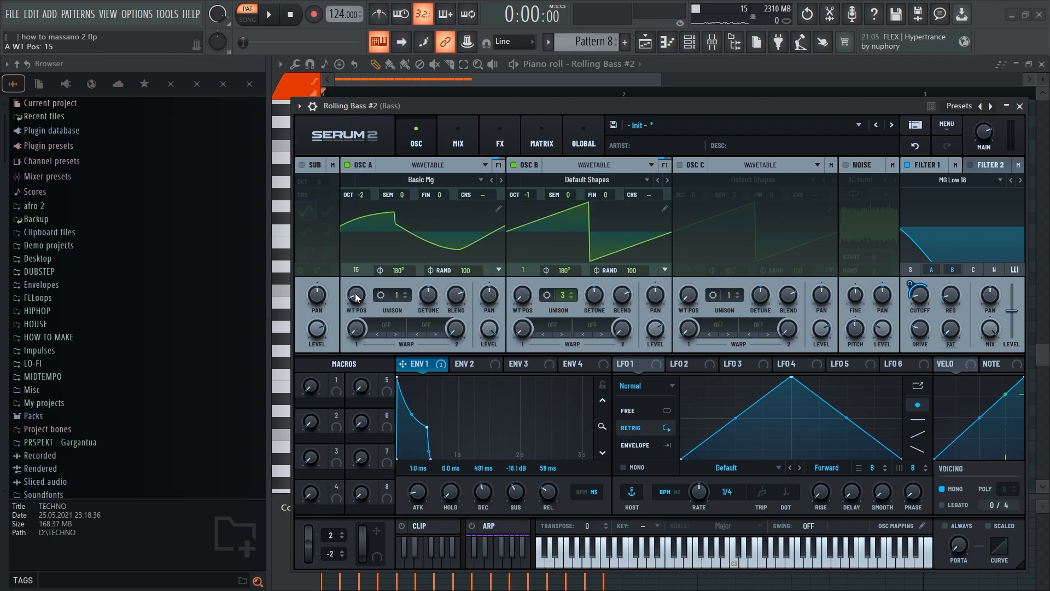
- Raise oscillator A's wavetable position to 151 during playback, and compare the sound with each oscillator switched off and on
{"action": "mouse_move", "coordinate": [358, 297]}
{"action": "key", "text": "space"}
{"action": "left_click_drag", "start_coordinate": [358, 297], "coordinate": [361, 241]}
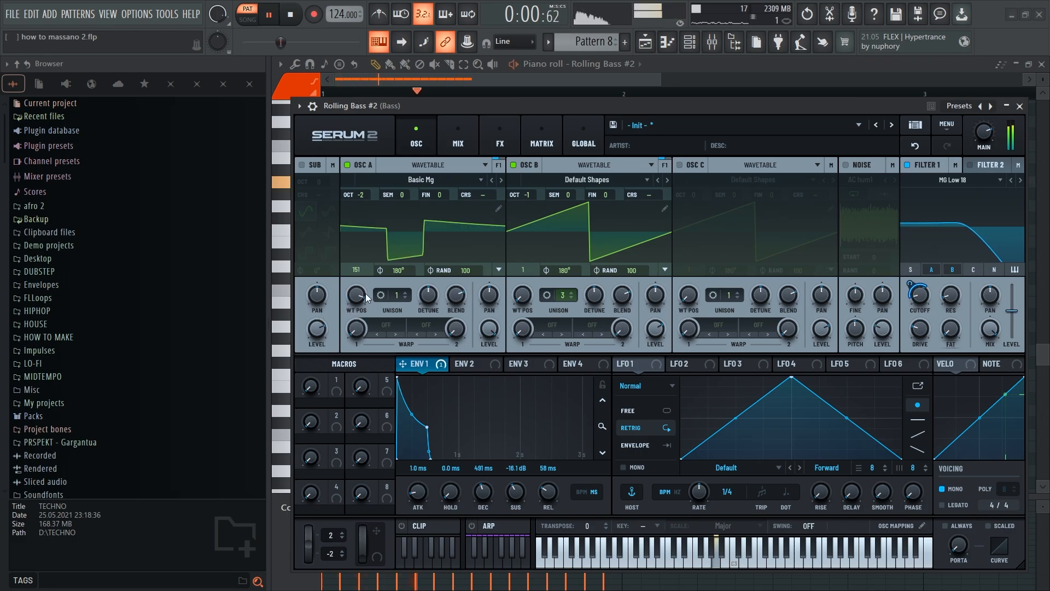
{"action": "left_click", "coordinate": [346, 164]}
{"action": "left_click", "coordinate": [347, 164]}
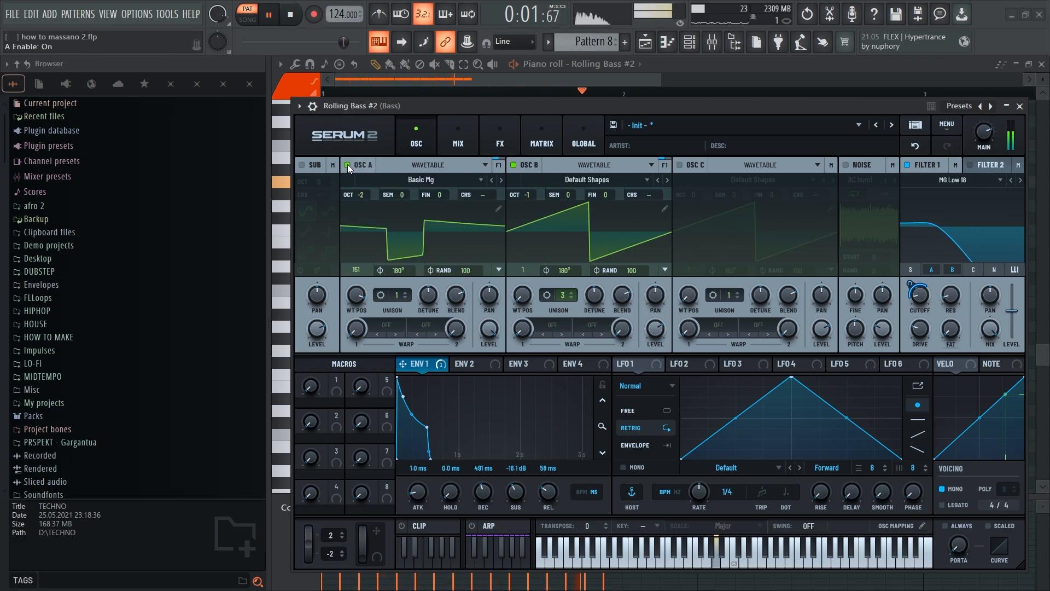
{"action": "left_click", "coordinate": [512, 165]}
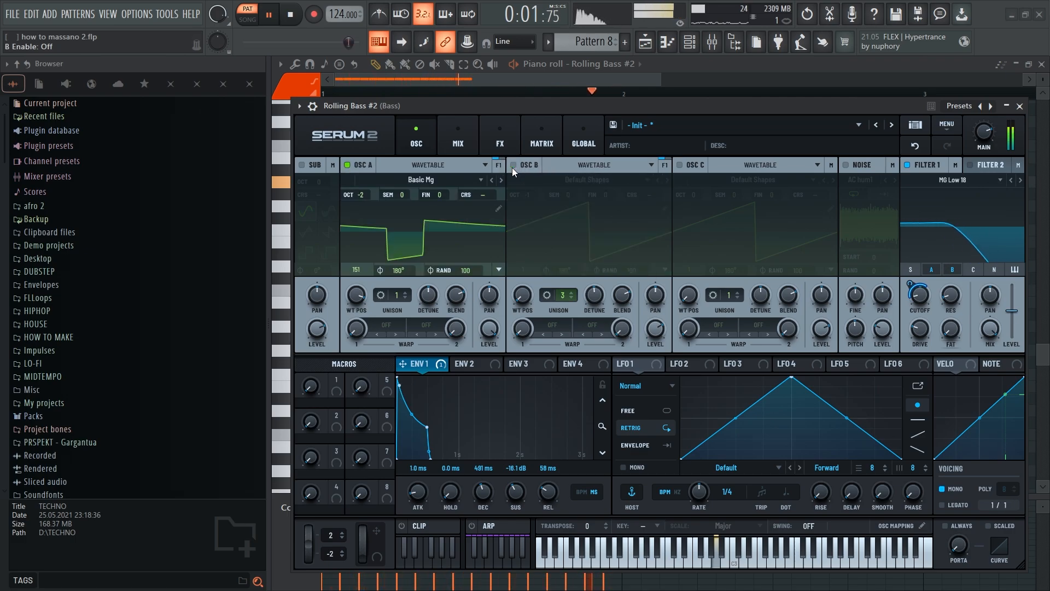
{"action": "left_click", "coordinate": [512, 165]}
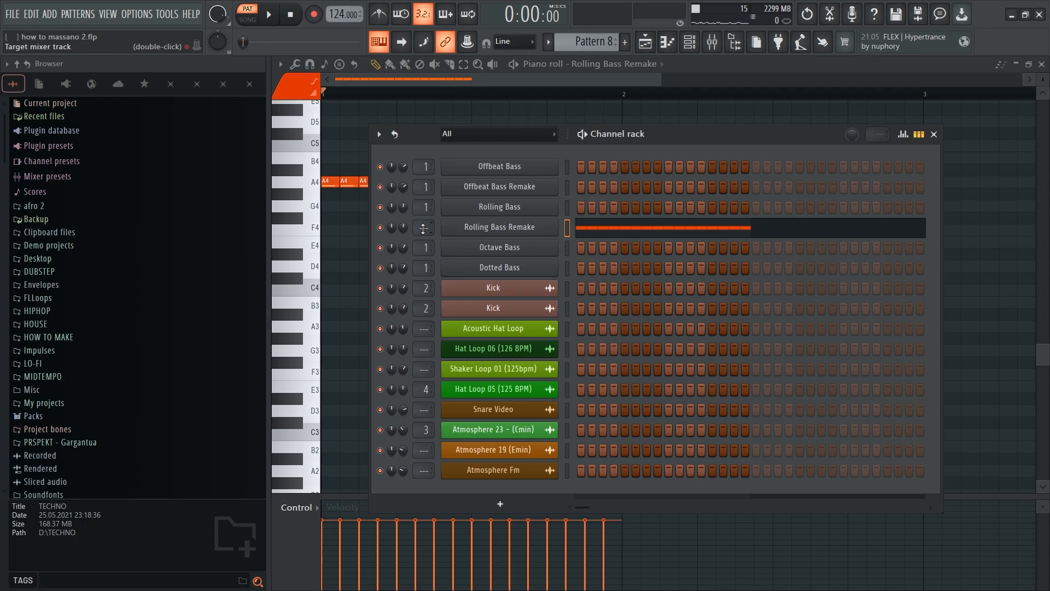
- Set the target mixer track of the Rolling Bass Remake channel, and play the playlist's Rolling Bass section
{"action": "left_click_drag", "start_coordinate": [423, 230], "coordinate": [423, 228]}
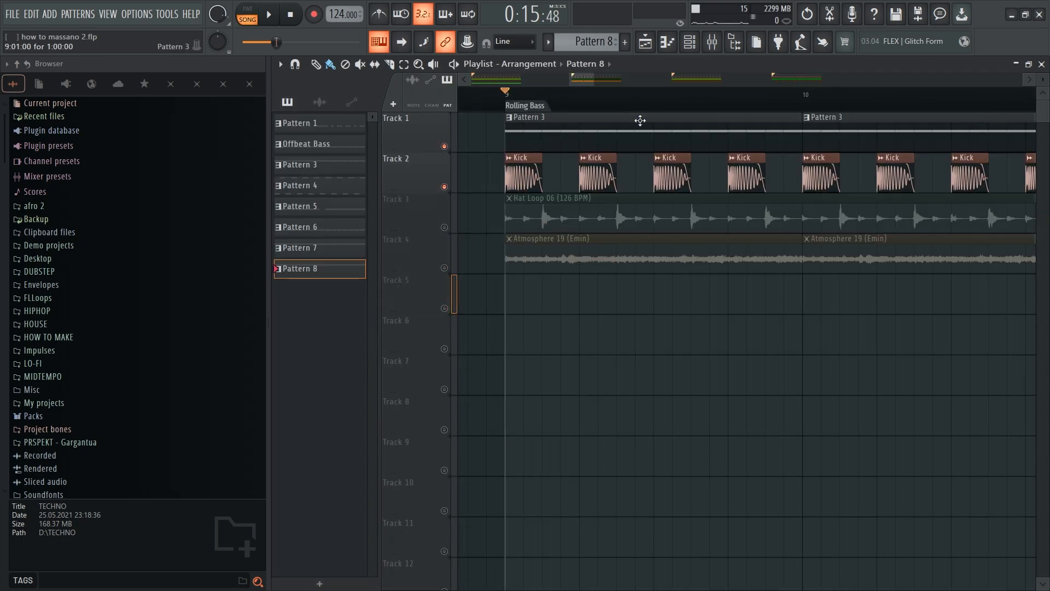
{"action": "key", "text": "space"}
{"action": "scroll", "coordinate": [613, 164], "scroll_direction": "down", "scroll_amount": 4}
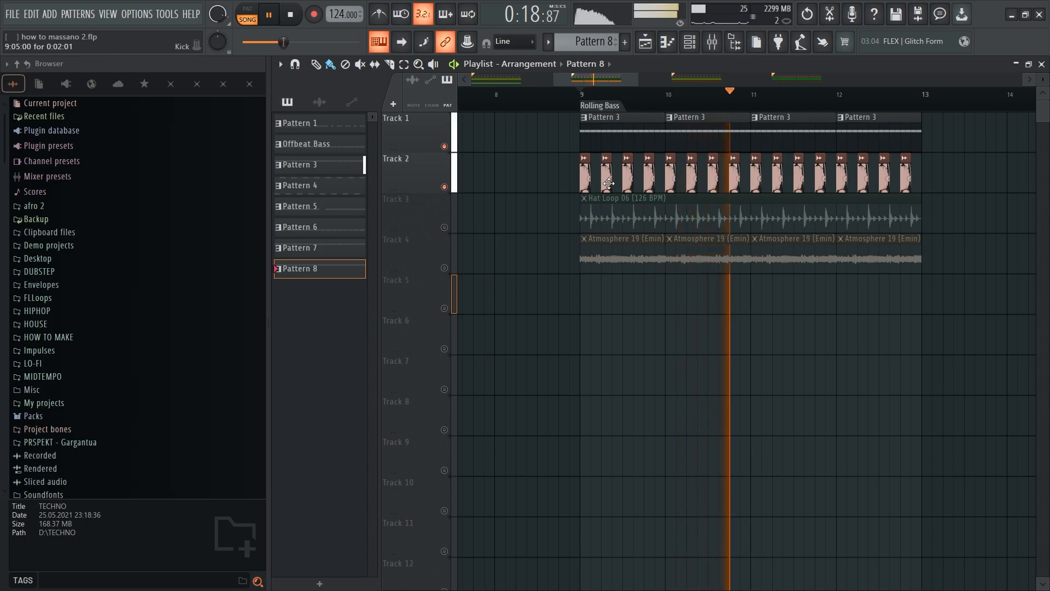
{"action": "key", "text": "space"}
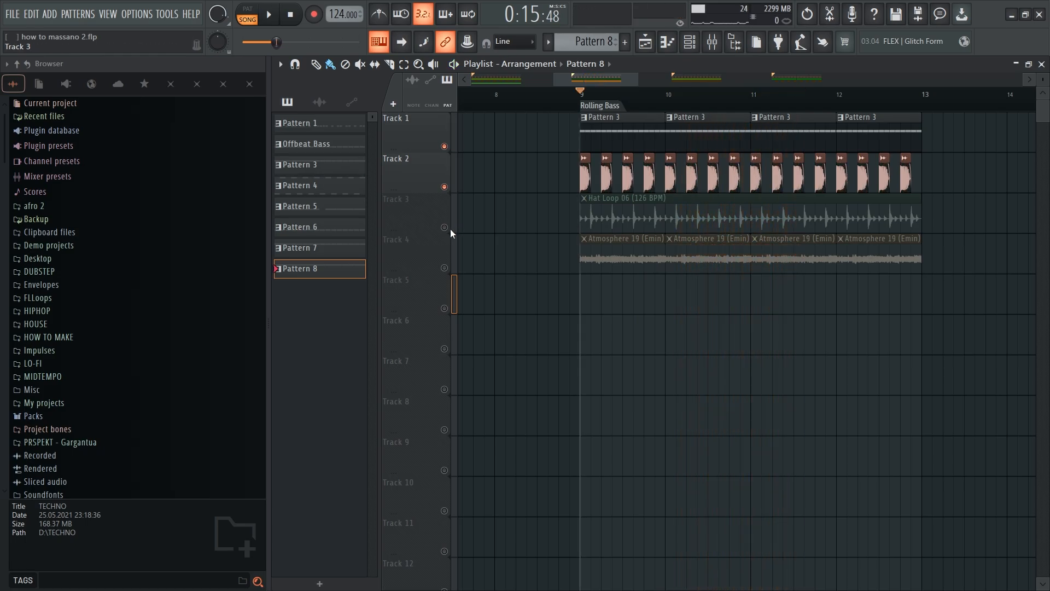
- Play the Rolling Bass section with the hat loop and atmosphere on tracks 3 and 4 unmuted, and mute both tracks again
{"action": "left_click", "coordinate": [445, 228]}
{"action": "left_click", "coordinate": [444, 268]}
{"action": "key", "text": "space"}
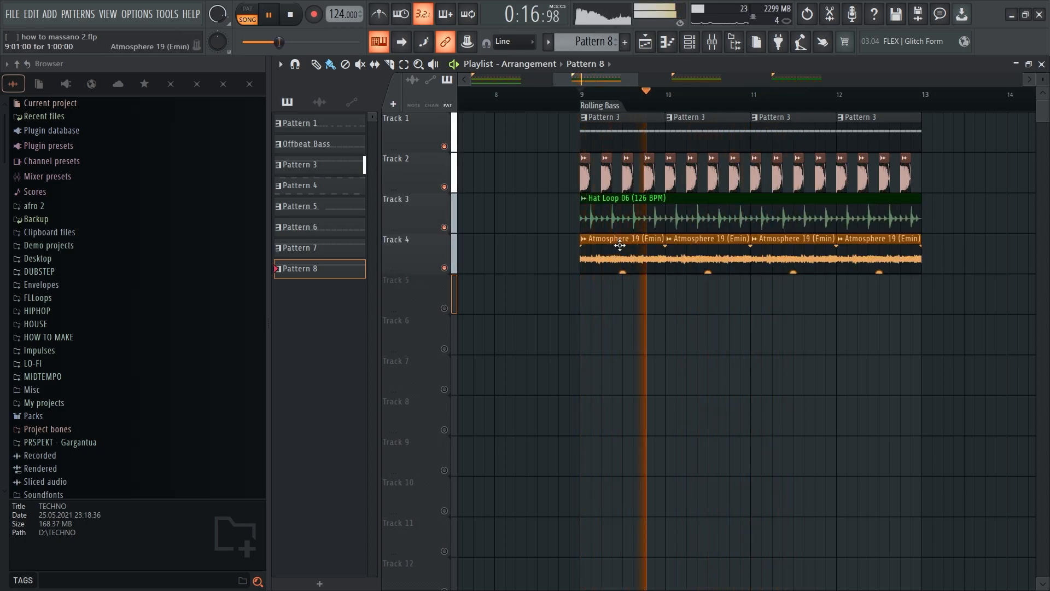
{"action": "scroll", "coordinate": [619, 245], "scroll_direction": "down", "scroll_amount": 3}
{"action": "scroll", "coordinate": [619, 246], "scroll_direction": "down", "scroll_amount": 3}
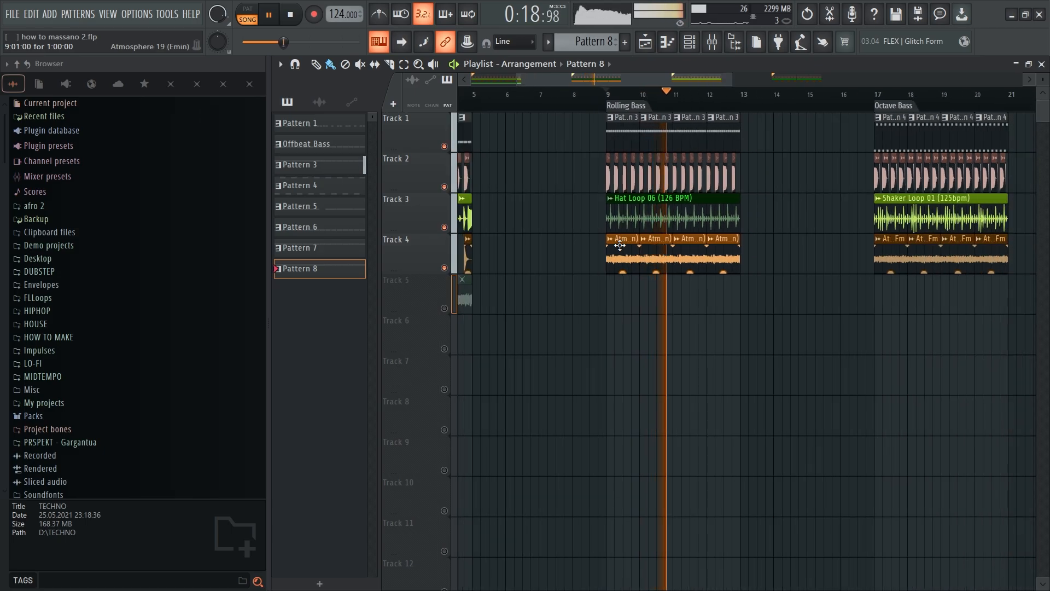
{"action": "scroll", "coordinate": [619, 246], "scroll_direction": "down", "scroll_amount": 3}
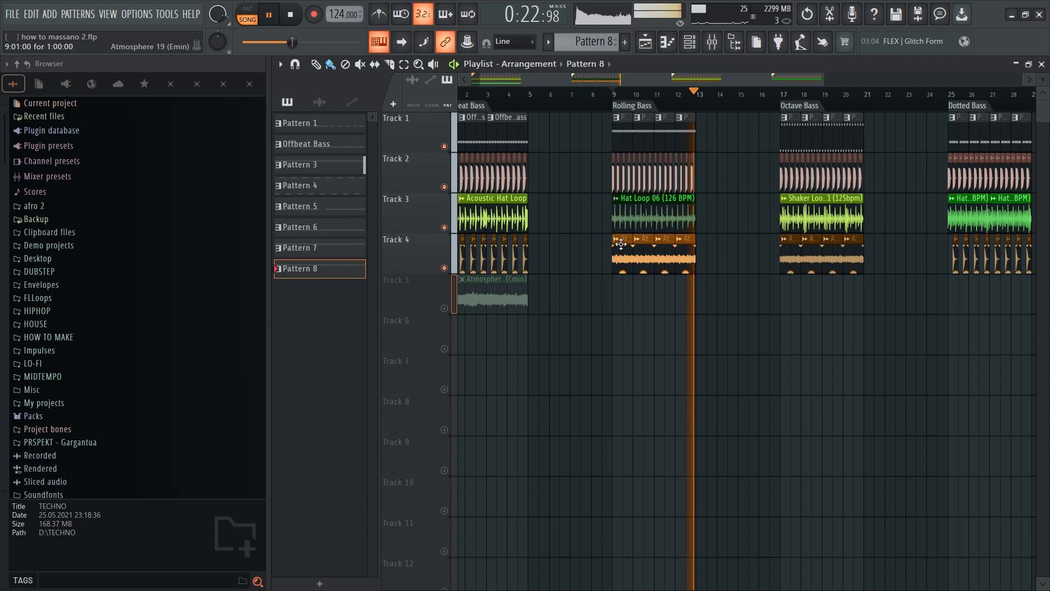
{"action": "key", "text": "space"}
{"action": "scroll", "coordinate": [620, 246], "scroll_direction": "up", "scroll_amount": 5}
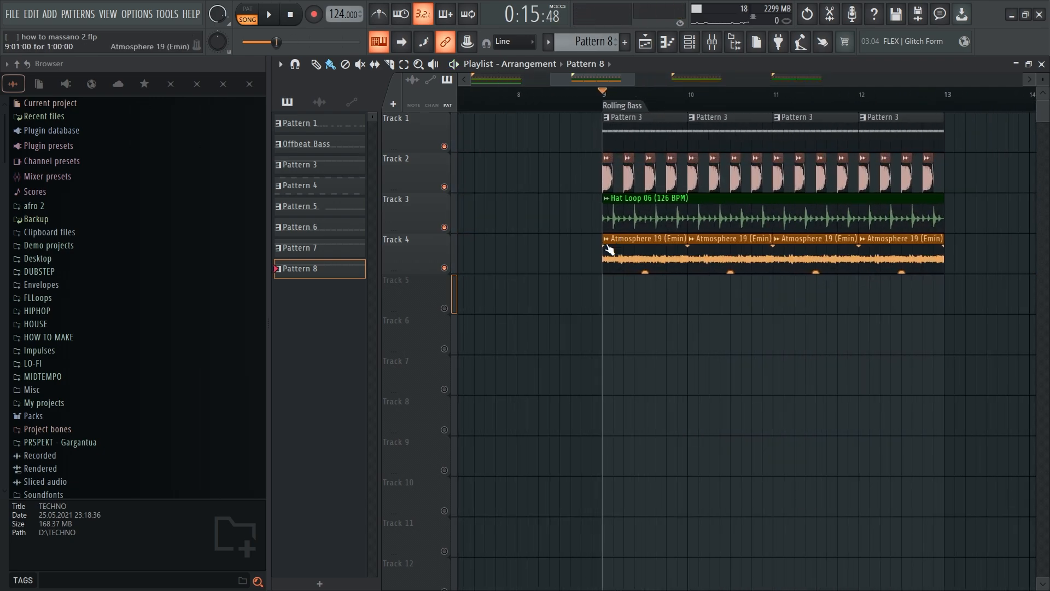
{"action": "left_click", "coordinate": [444, 227]}
{"action": "left_click", "coordinate": [444, 267]}
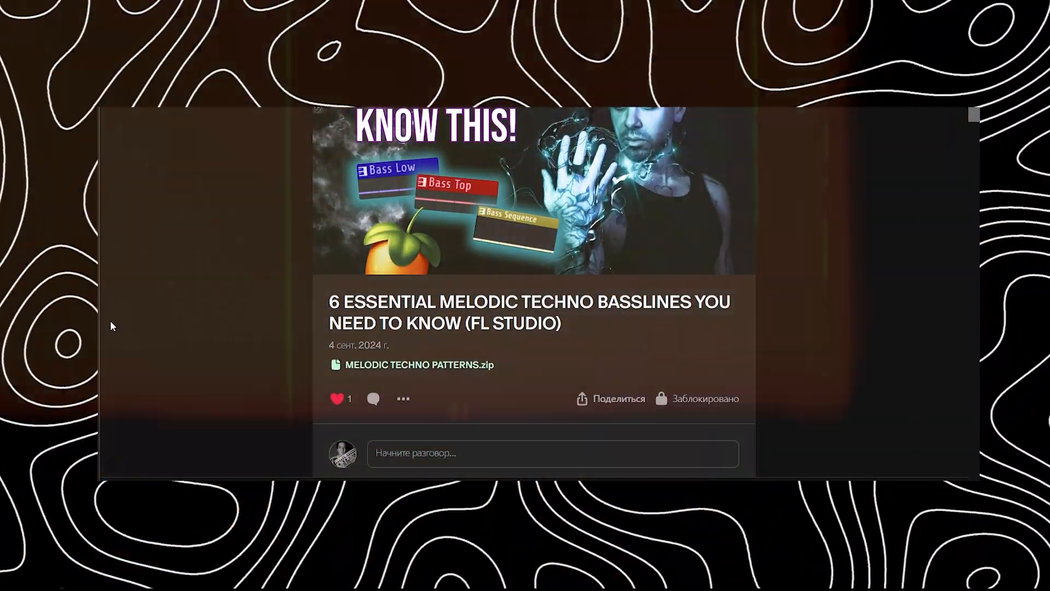
{"action": "scroll", "coordinate": [110, 319], "scroll_direction": "down", "scroll_amount": 5}
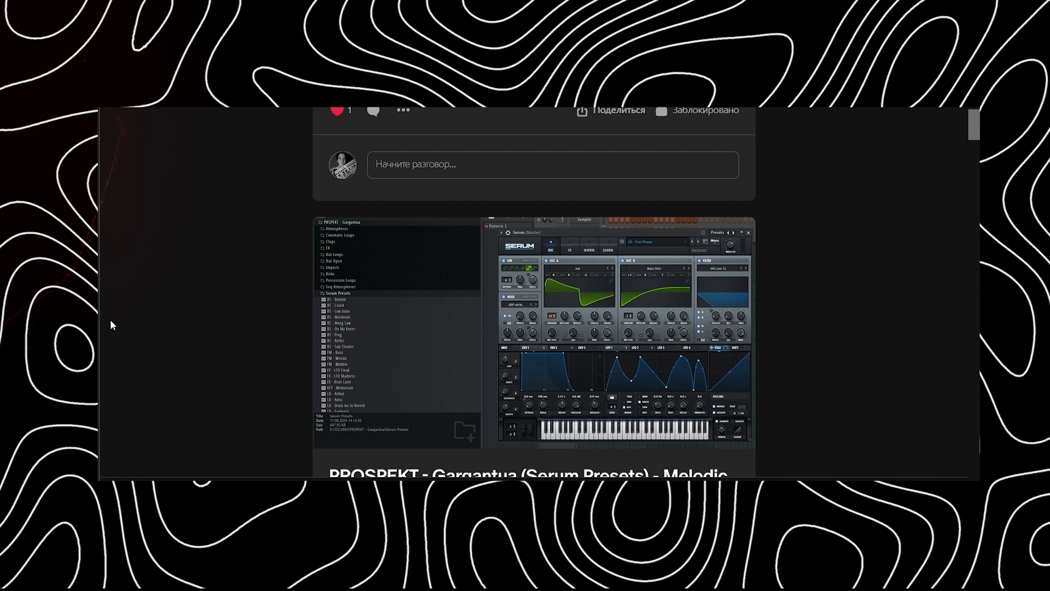
- Browse the recent posts on the PROSPEKT creator page and open the post type and level filters
{"action": "scroll", "coordinate": [111, 320], "scroll_direction": "down", "scroll_amount": 9}
{"action": "scroll", "coordinate": [111, 318], "scroll_direction": "up", "scroll_amount": 20}
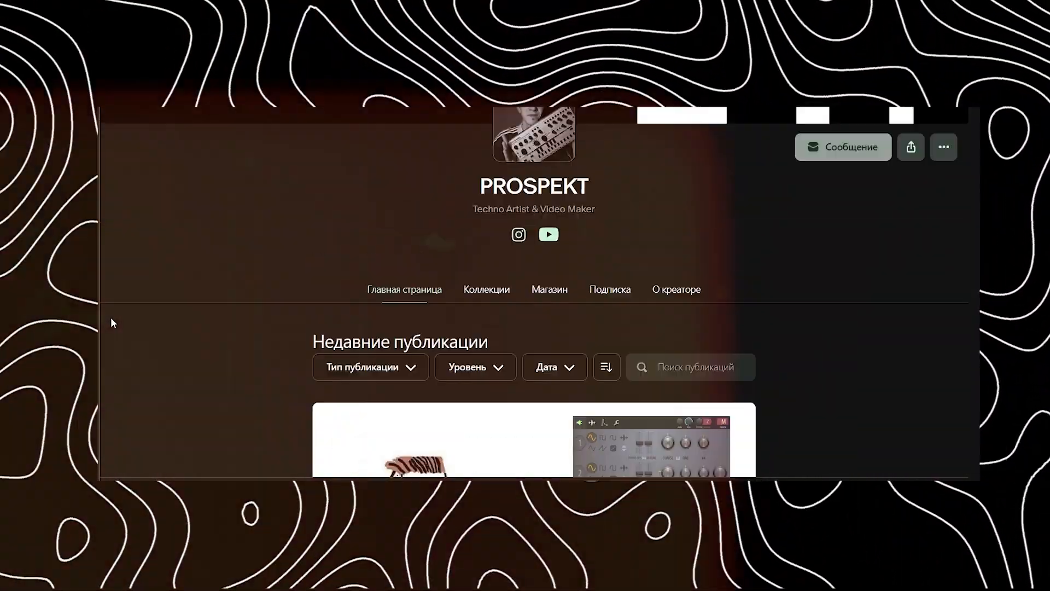
{"action": "scroll", "coordinate": [137, 325], "scroll_direction": "down", "scroll_amount": 2}
{"action": "left_click", "coordinate": [372, 234]}
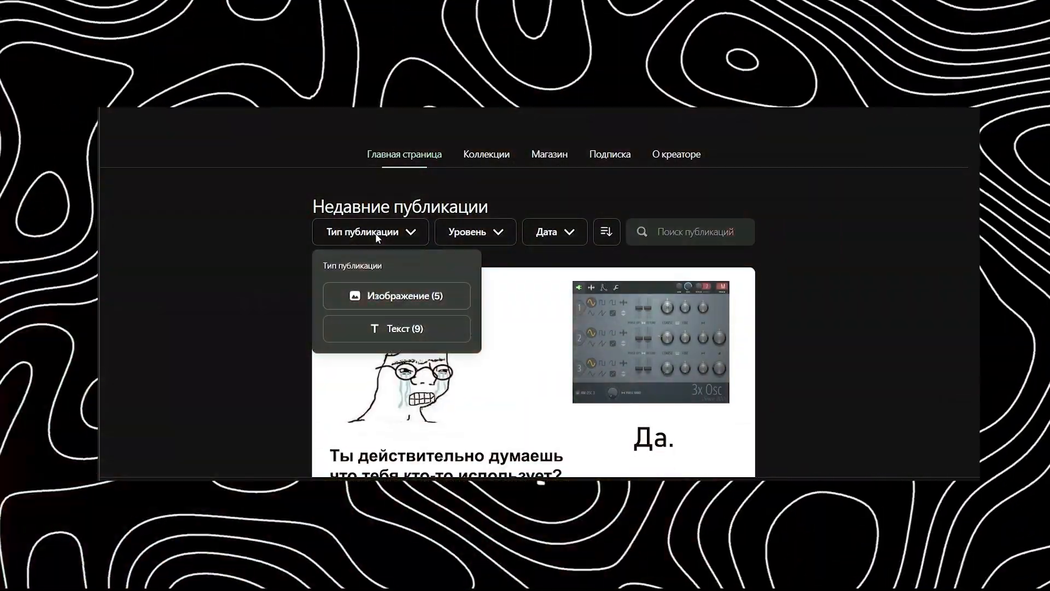
{"action": "left_click", "coordinate": [454, 235]}
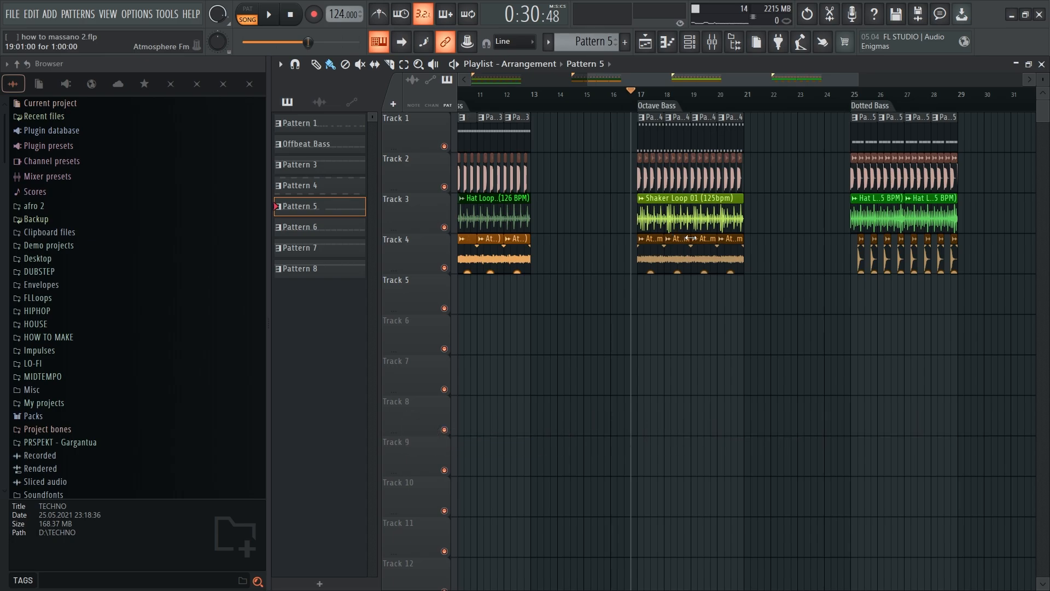
- Play the playlist's Octave Bass section with its kick, shaker loop and atmosphere
{"action": "scroll", "coordinate": [686, 226], "scroll_direction": "up", "scroll_amount": 2}
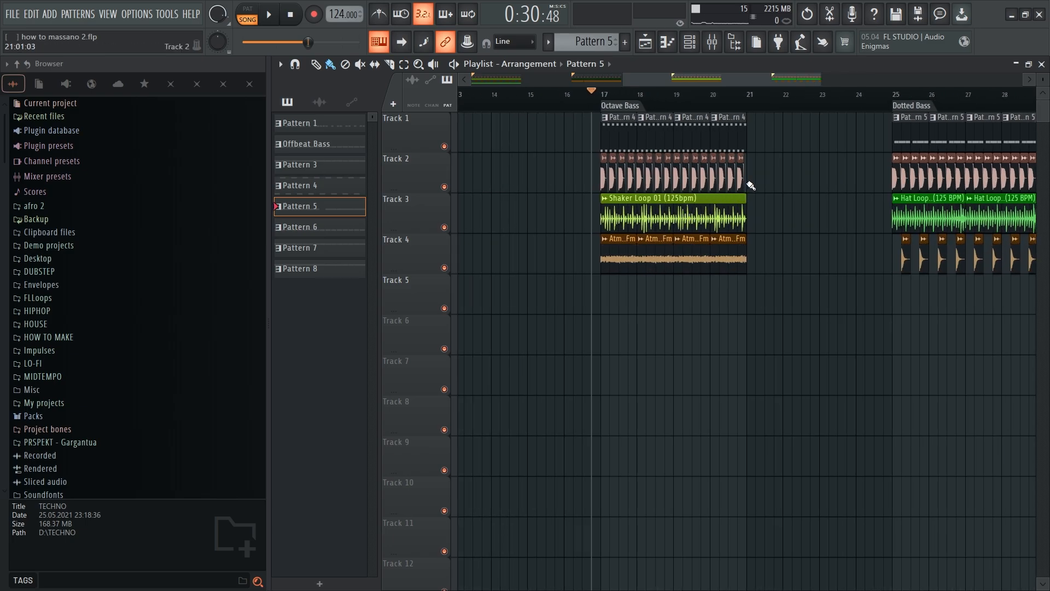
{"action": "key", "text": "space"}
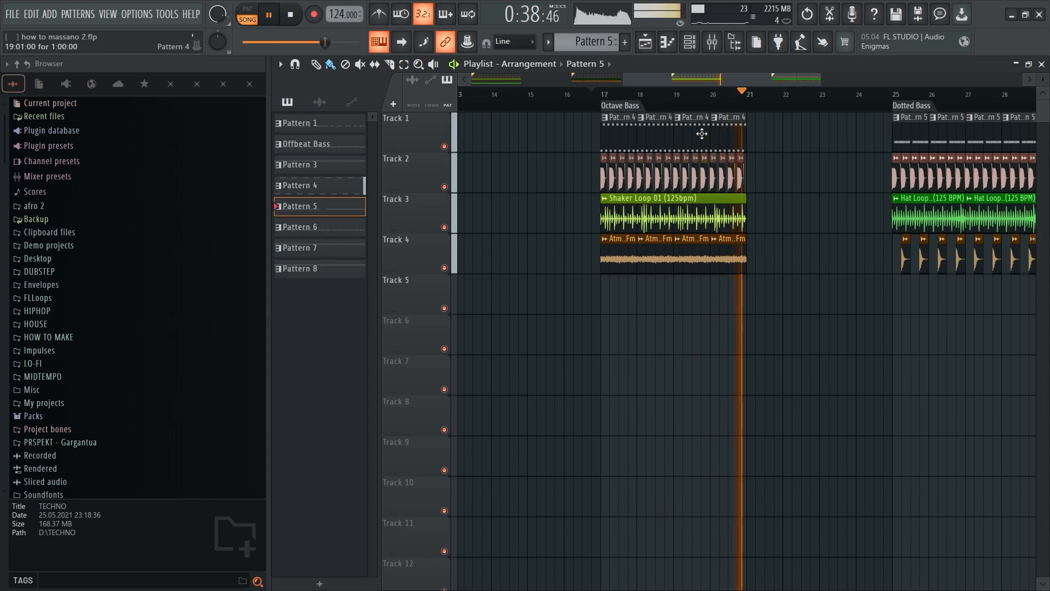
{"action": "key", "text": "space"}
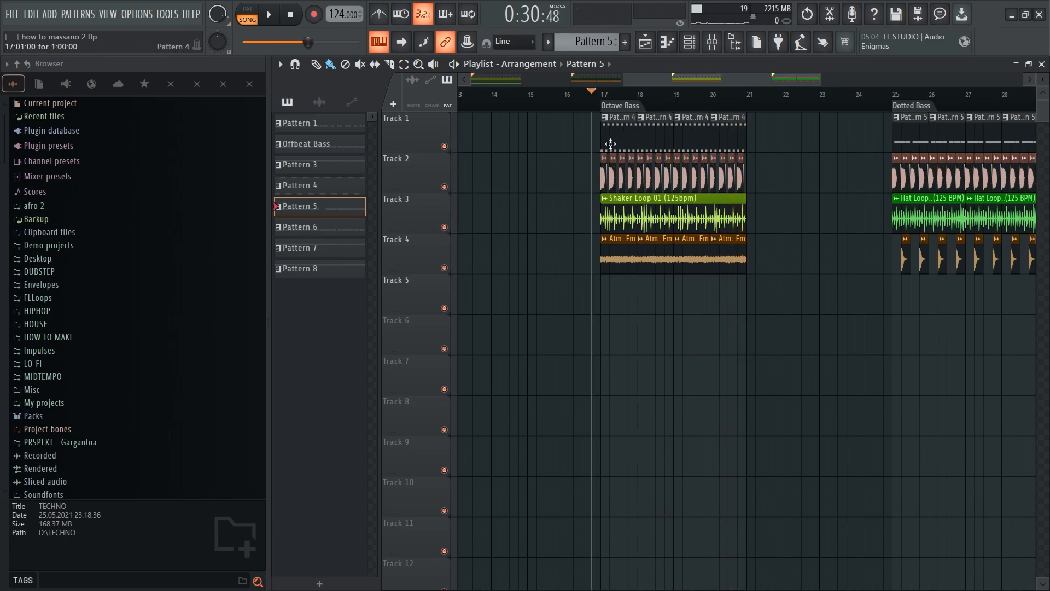
- Open the Octave Bass clip's notes in the piano roll and examine the alternating two-octave pattern
{"action": "double_click", "coordinate": [610, 144]}
{"action": "scroll", "coordinate": [467, 242], "scroll_direction": "up", "scroll_amount": 2}
{"action": "scroll", "coordinate": [467, 243], "scroll_direction": "down", "scroll_amount": 1}
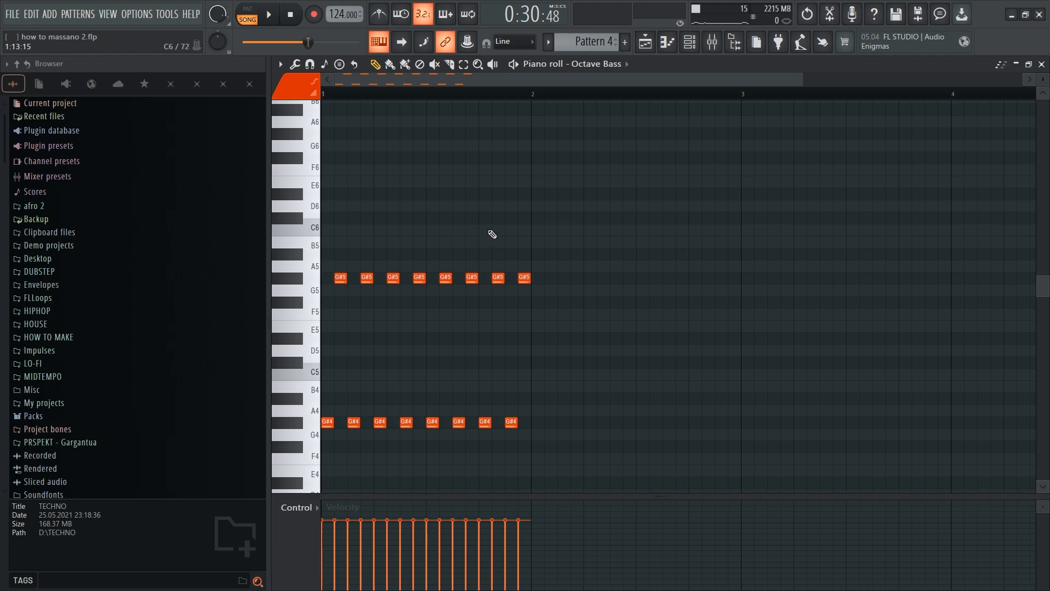
{"action": "scroll", "coordinate": [479, 248], "scroll_direction": "down", "scroll_amount": 1}
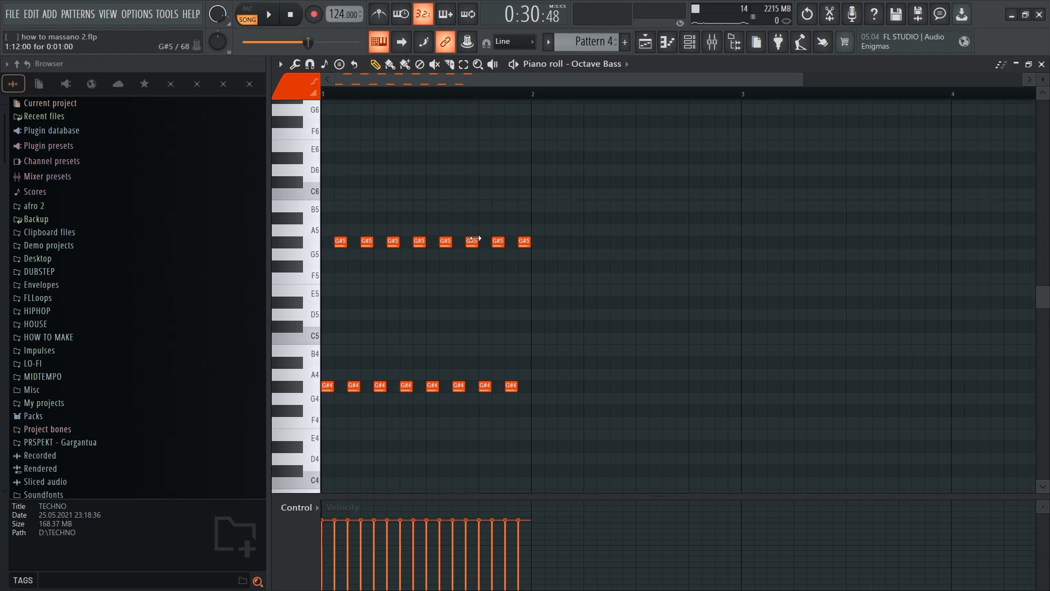
{"action": "scroll", "coordinate": [481, 239], "scroll_direction": "down", "scroll_amount": 1}
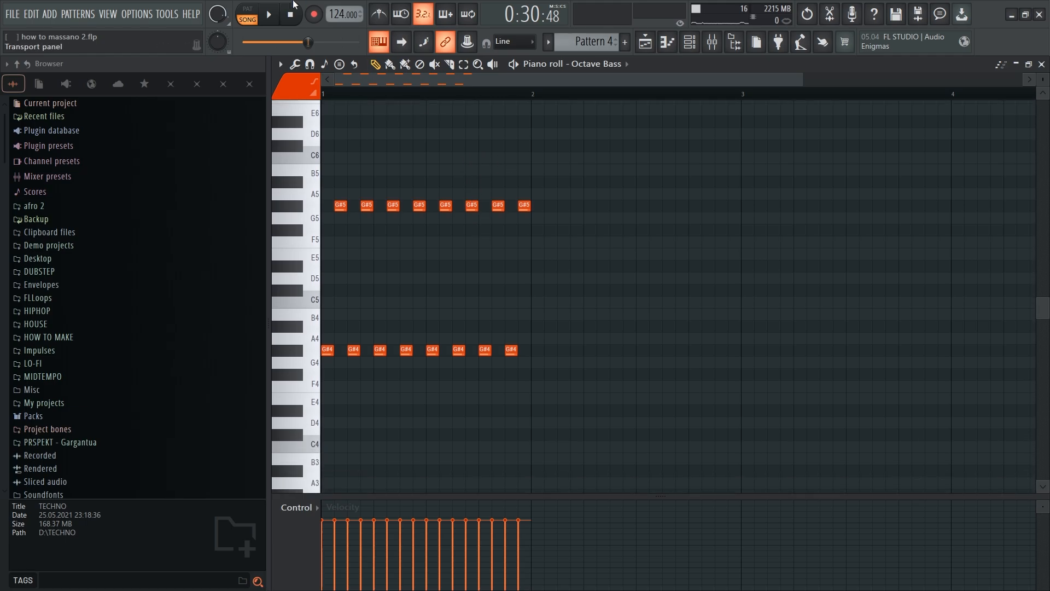
- Switch playback from song to pattern mode, return to the playlist, and audition Pattern 4 on its own
{"action": "key", "text": "l"}
{"action": "key", "text": "space"}
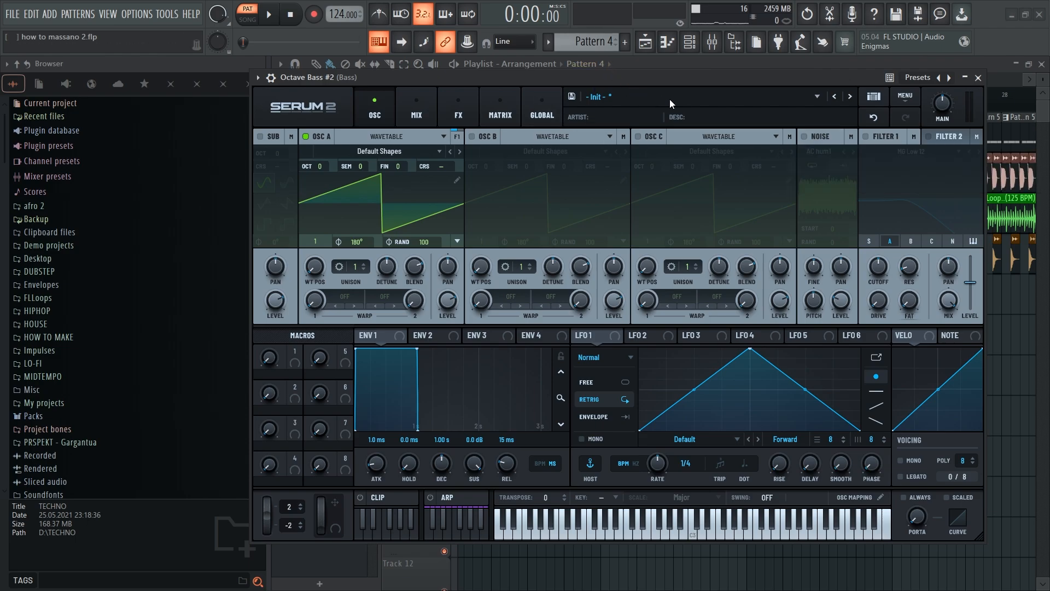
{"action": "key", "text": "Escape"}
{"action": "key", "text": "Escape"}
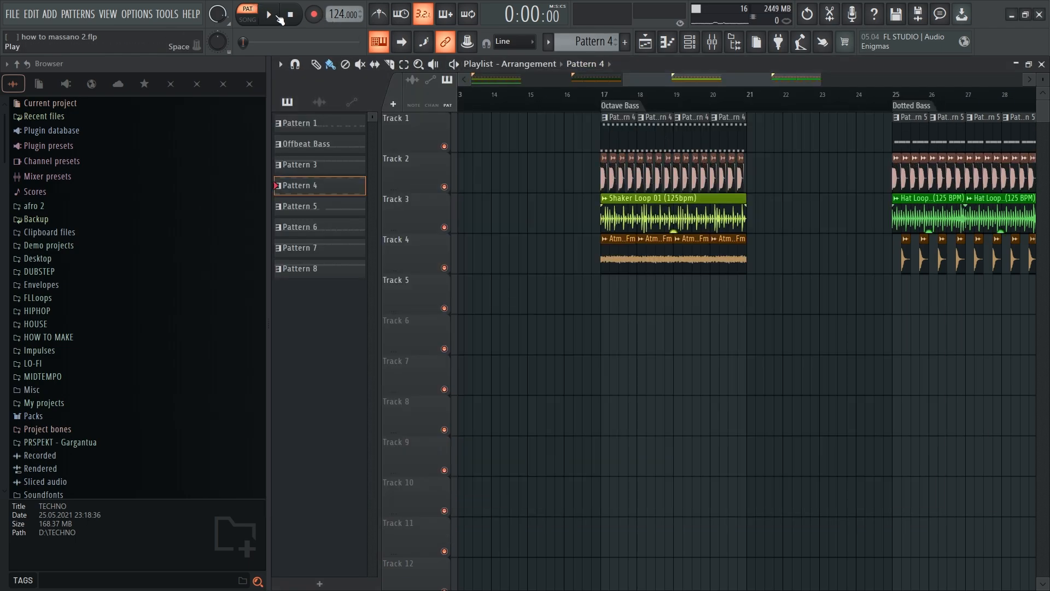
{"action": "left_click", "coordinate": [277, 16]}
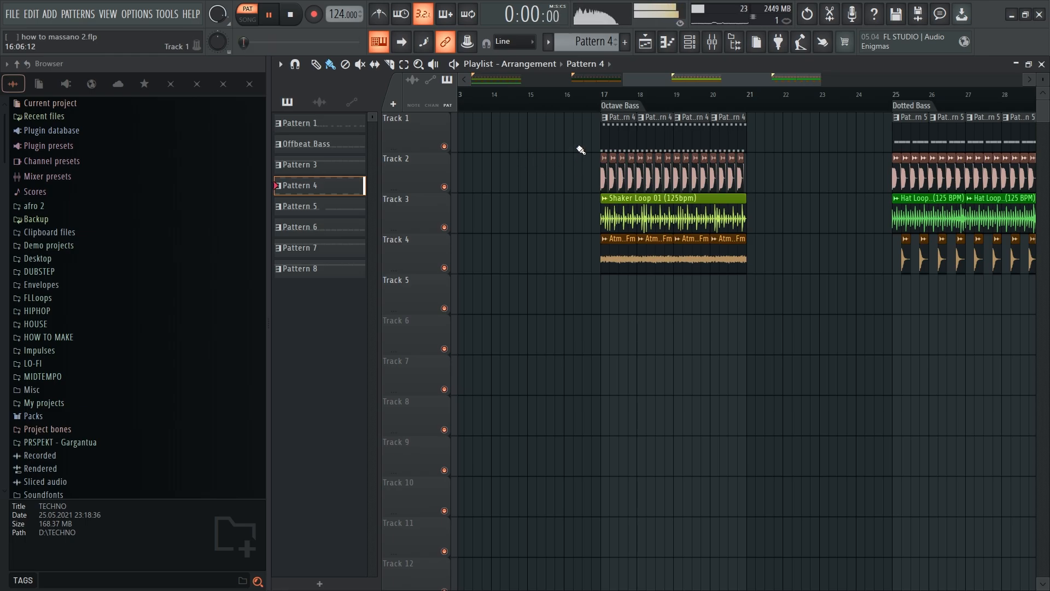
{"action": "key", "text": "space"}
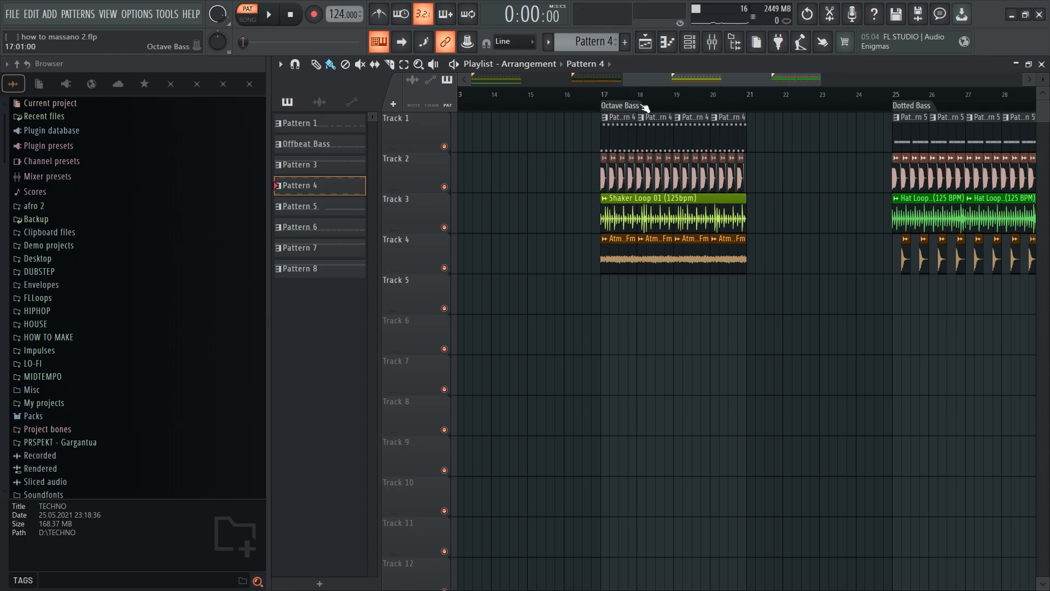
- Load the Analog wavetable Basic Mini into oscillator A of Octave Bass #2 and set its random phase to 0
{"action": "left_click", "coordinate": [689, 42]}
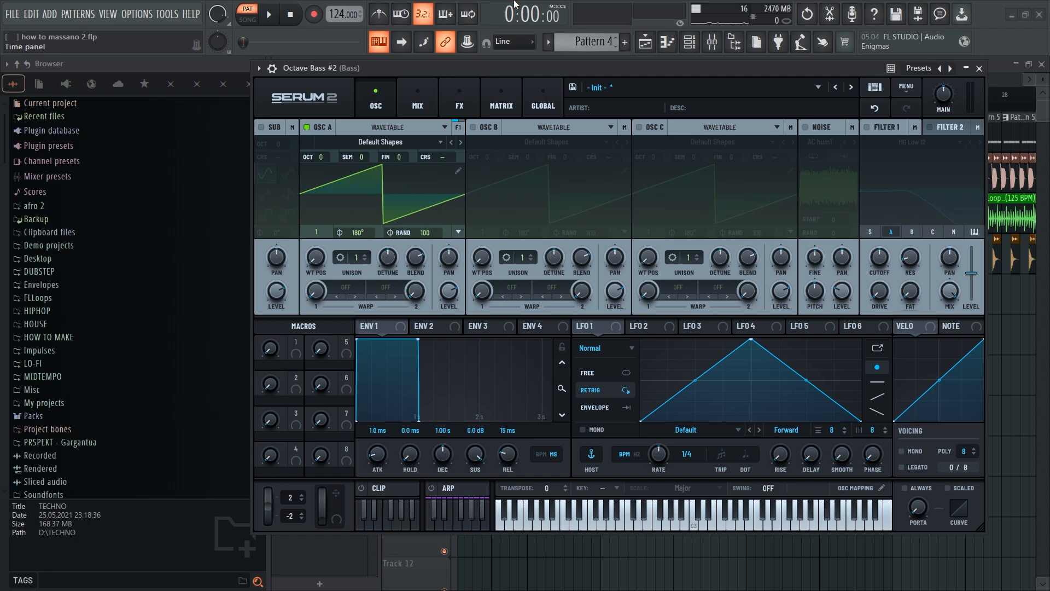
{"action": "left_click", "coordinate": [440, 142]}
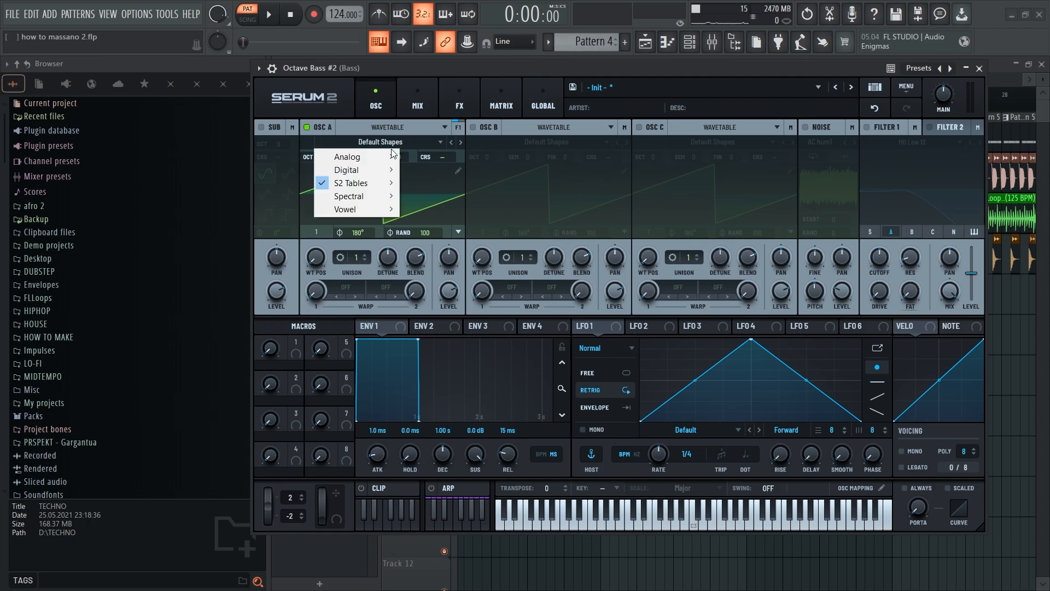
{"action": "mouse_move", "coordinate": [371, 158]}
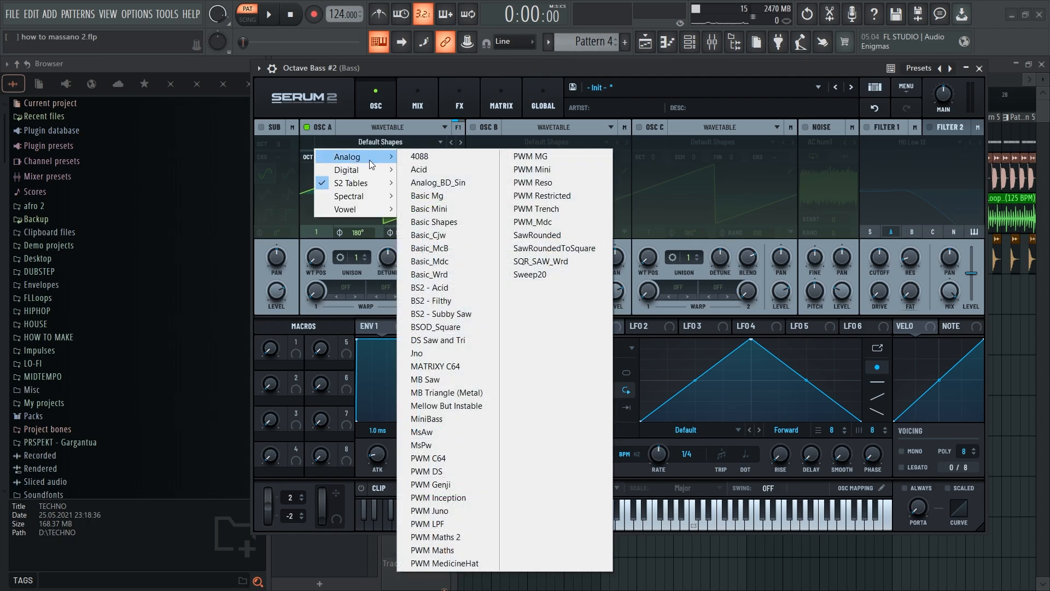
{"action": "left_click", "coordinate": [463, 209]}
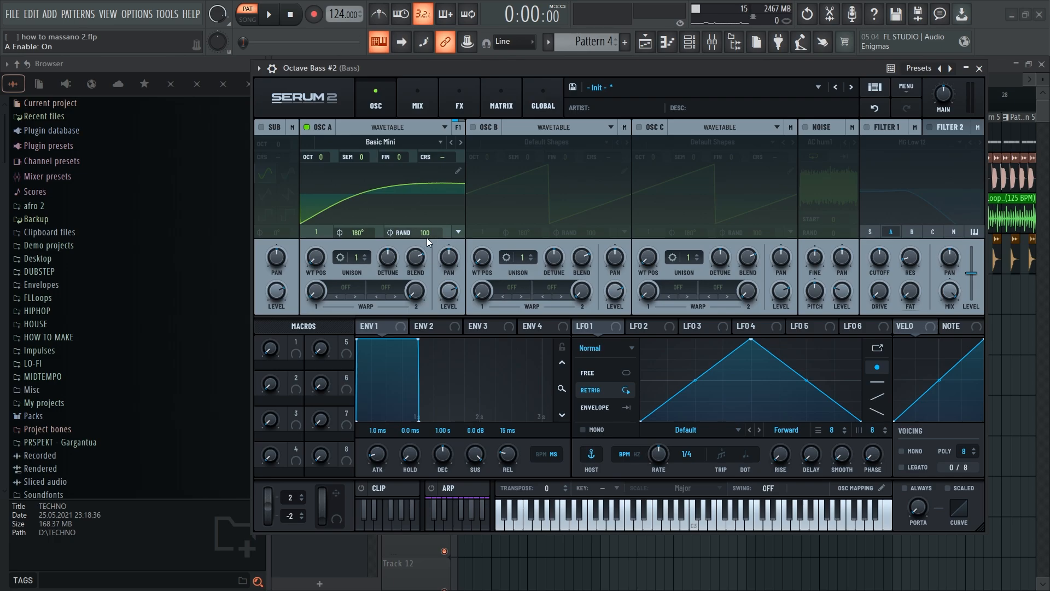
{"action": "left_click_drag", "start_coordinate": [427, 237], "coordinate": [416, 512]}
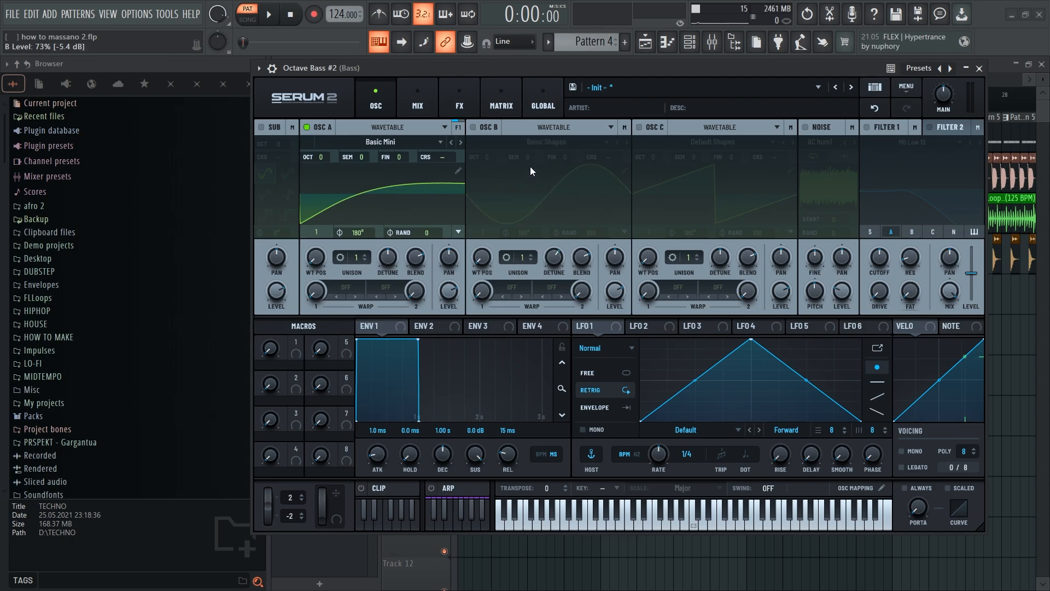
- Enable oscillator B with the Basic Shapes wavetable at position 2 and 4 unison voices
{"action": "left_click", "coordinate": [471, 127]}
{"action": "left_click", "coordinate": [546, 142]}
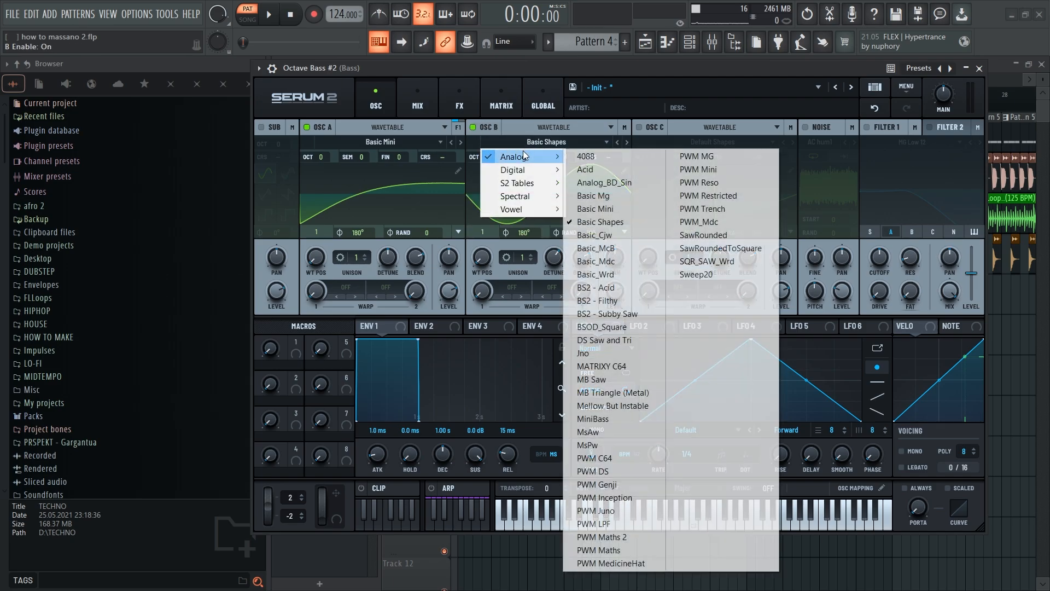
{"action": "left_click", "coordinate": [603, 223]}
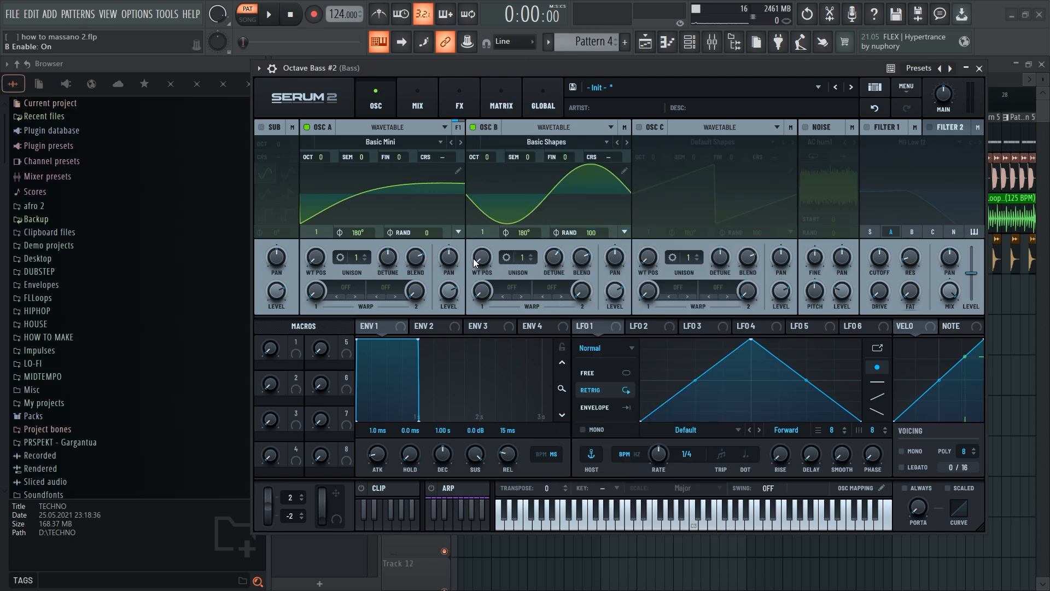
{"action": "left_click_drag", "start_coordinate": [474, 263], "coordinate": [529, 235]}
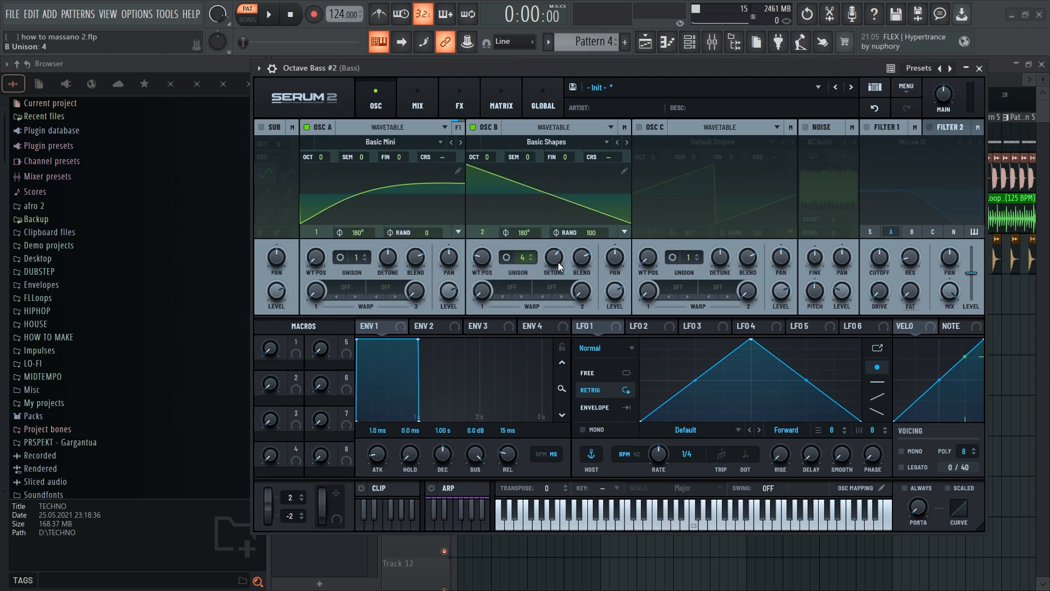
- Lower oscillator B's detune, set its level to 33%, and audition the sound with test notes
{"action": "left_click_drag", "start_coordinate": [563, 268], "coordinate": [561, 304]}
{"action": "key", "text": "c"}
{"action": "key", "text": "c"}
{"action": "key", "text": "c"}
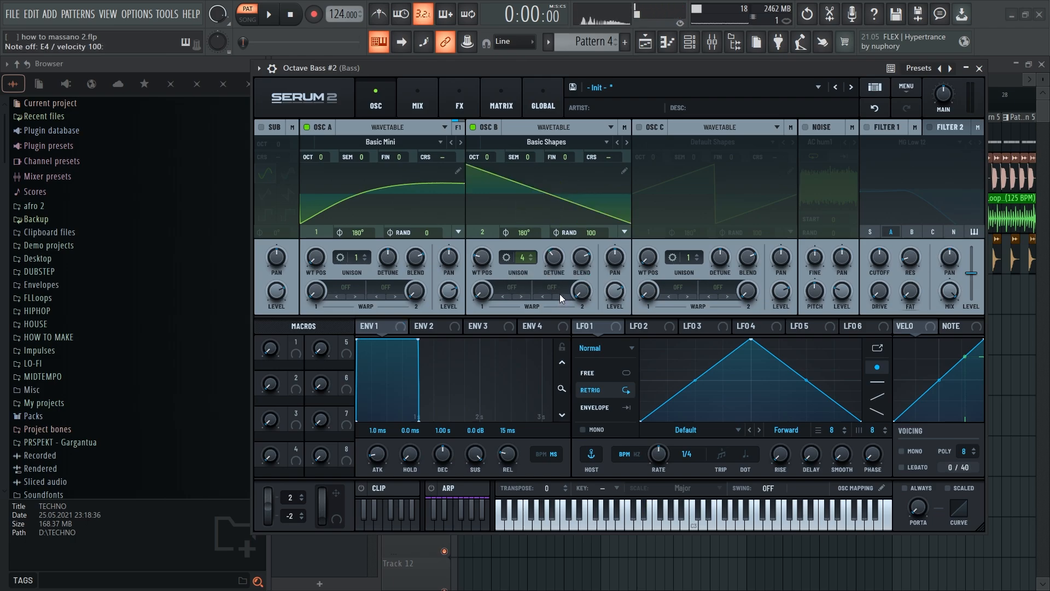
{"action": "left_click_drag", "start_coordinate": [624, 298], "coordinate": [633, 335]}
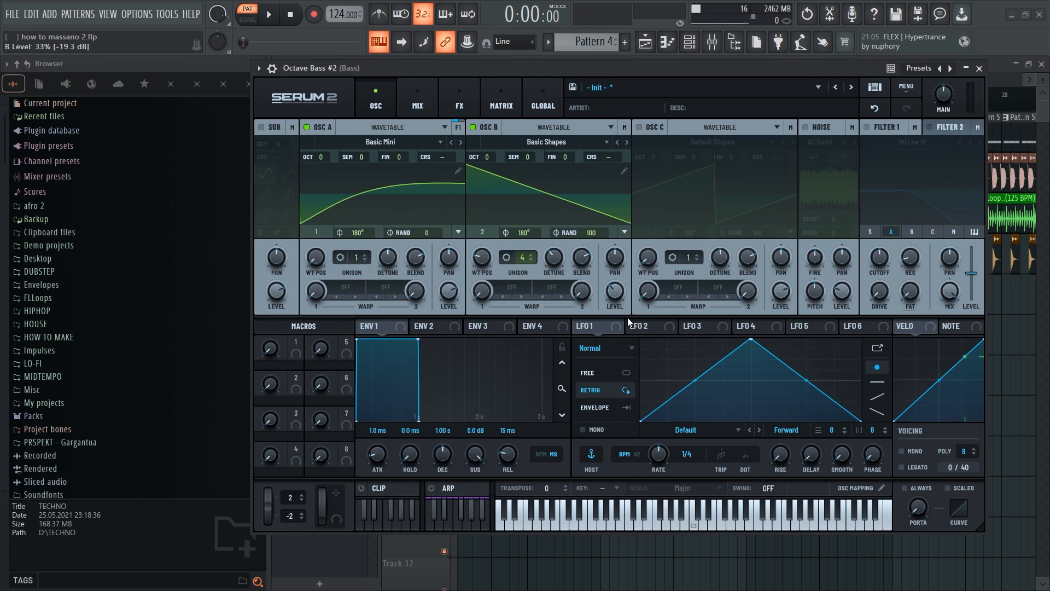
{"action": "key", "text": "e"}
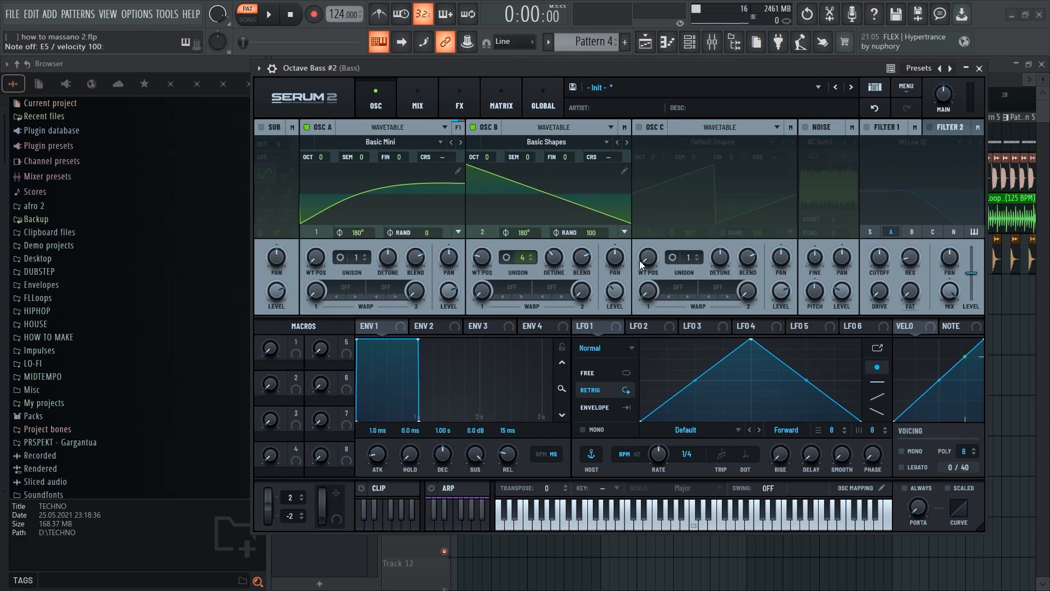
{"action": "key", "text": "c"}
- Enable the noise oscillator with the Analog sample ARP white and set its level to 13%
{"action": "left_click", "coordinate": [806, 129]}
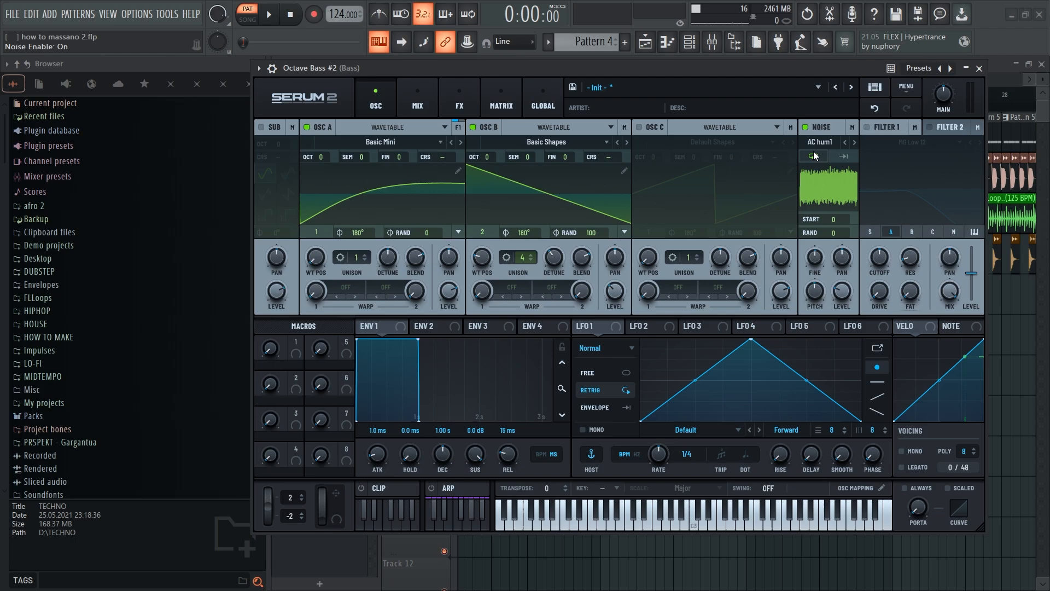
{"action": "left_click", "coordinate": [819, 143]}
{"action": "mouse_move", "coordinate": [853, 157]}
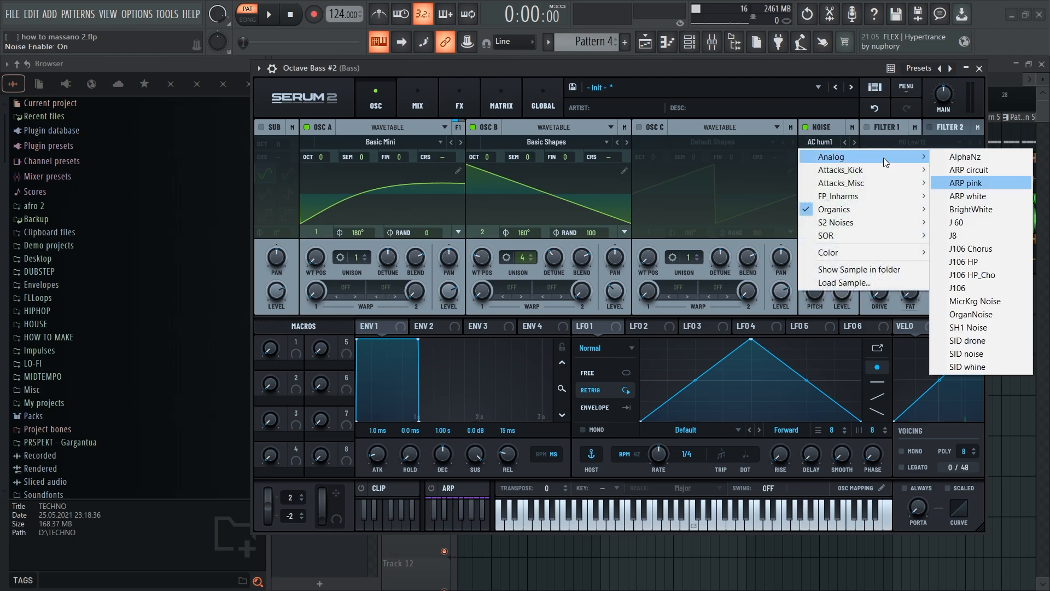
{"action": "left_click", "coordinate": [961, 197]}
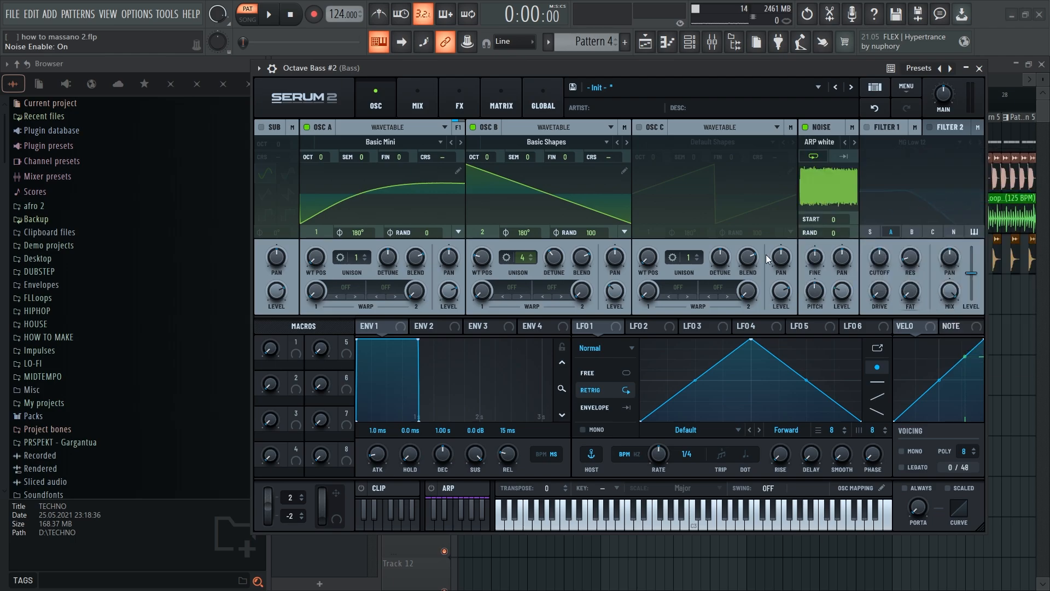
{"action": "mouse_move", "coordinate": [848, 297]}
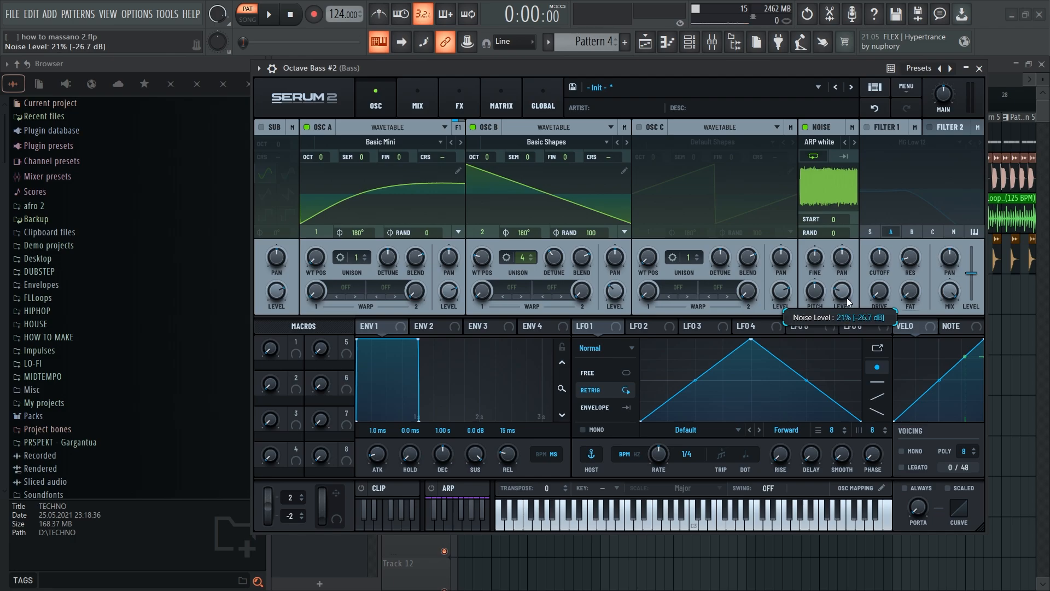
{"action": "left_click_drag", "start_coordinate": [847, 312], "coordinate": [847, 315]}
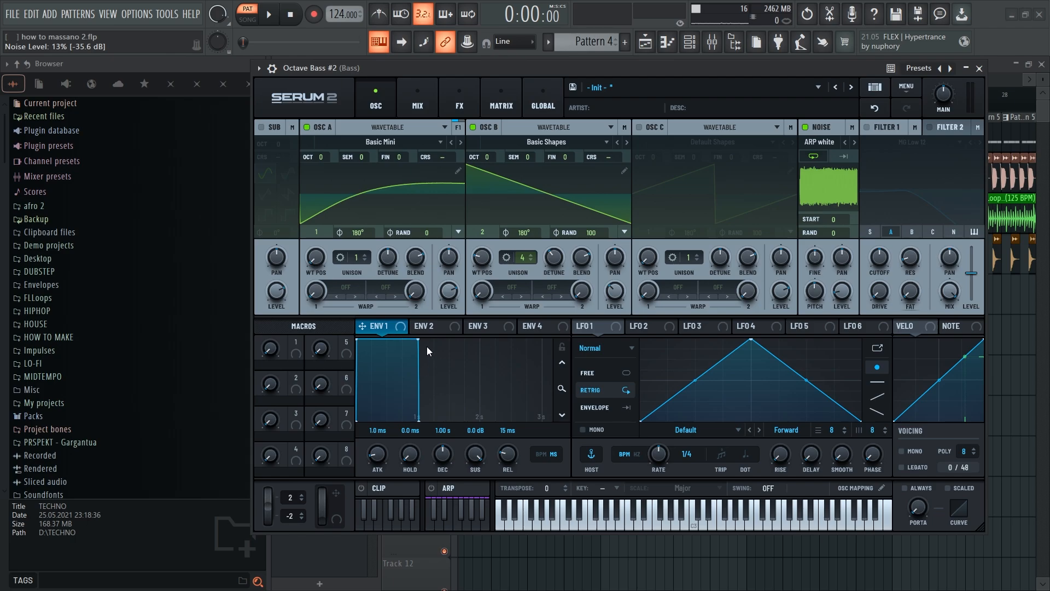
- Assign Envelope 1 to Filter 1's cutoff, enable the filter, and route oscillator B and noise through it
{"action": "left_click_drag", "start_coordinate": [362, 326], "coordinate": [882, 264]}
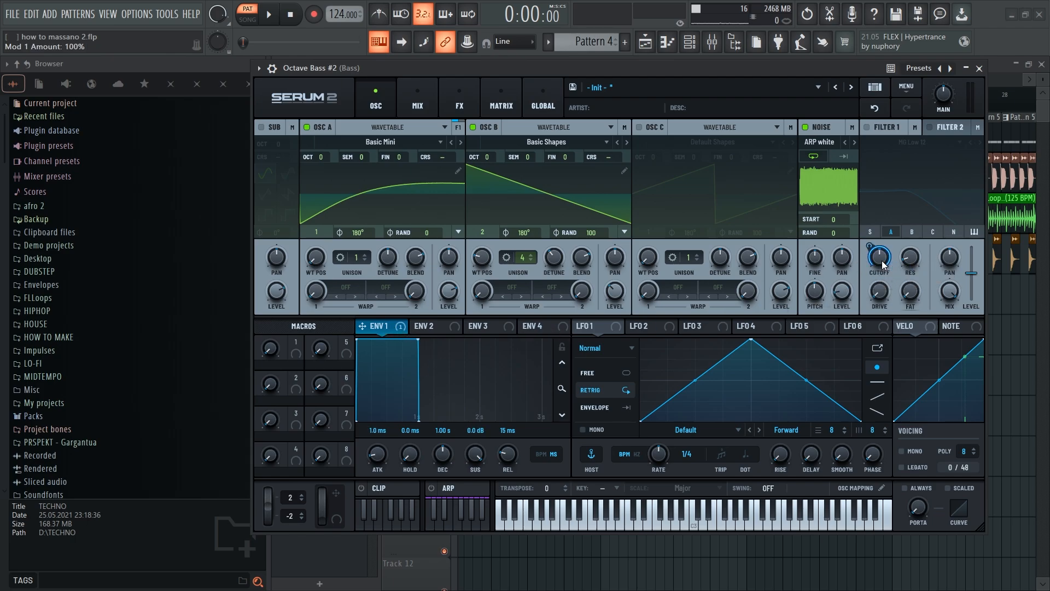
{"action": "left_click", "coordinate": [866, 128]}
{"action": "left_click", "coordinate": [912, 233]}
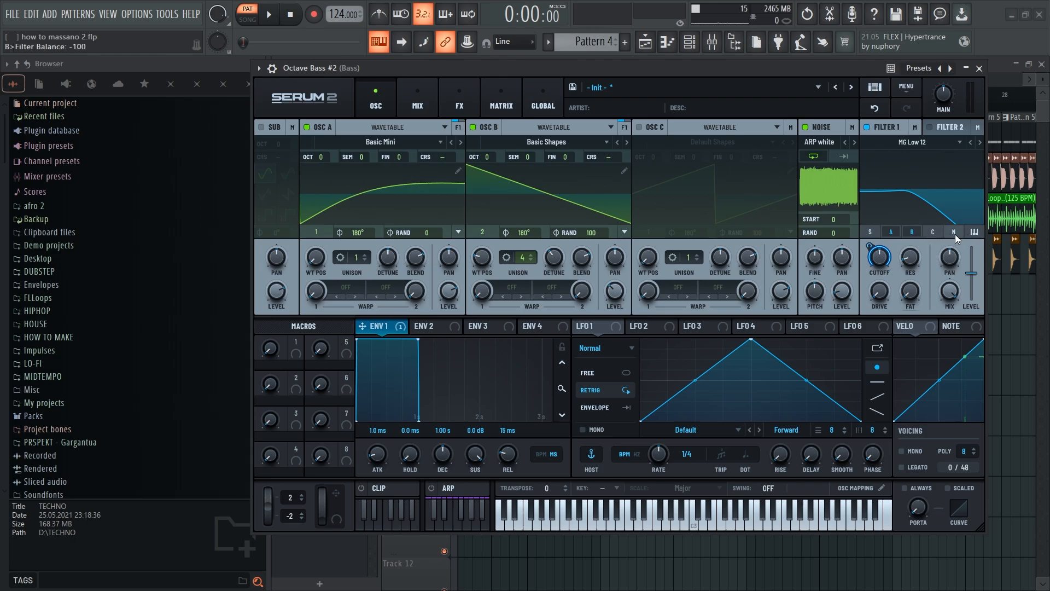
{"action": "left_click", "coordinate": [955, 233]}
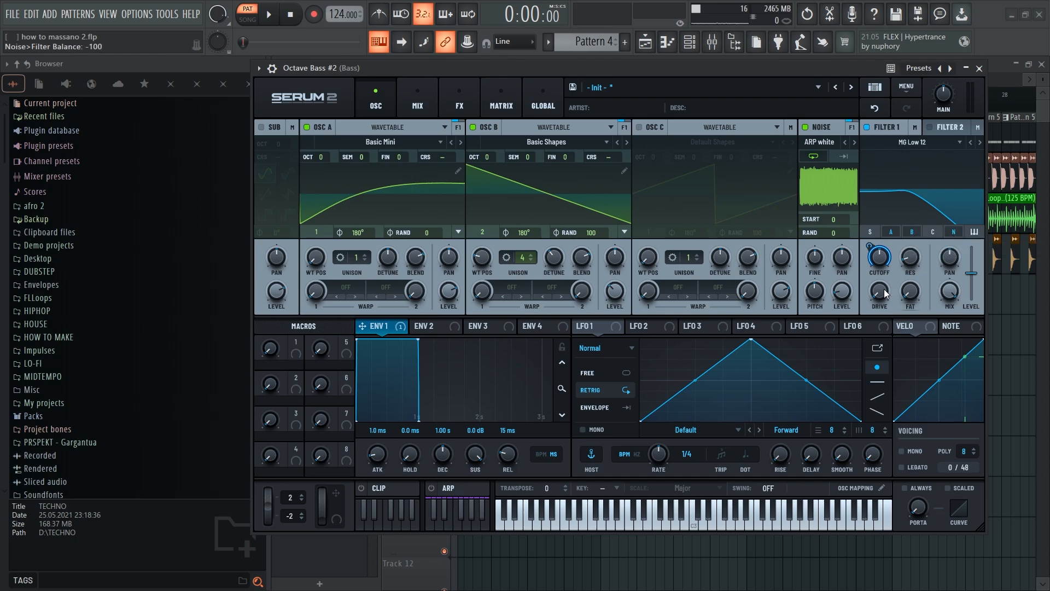
- Set Filter 1 to MG Low 24 with 22% drive and a lowered cutoff, and drop Envelope 1's sustain to -∞ dB
{"action": "left_click", "coordinate": [929, 143]}
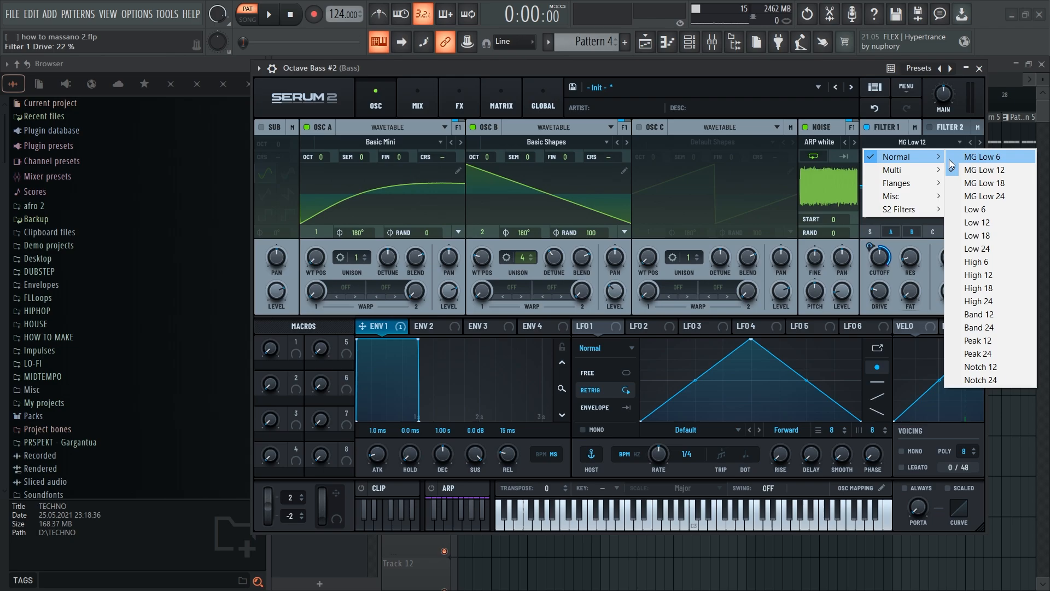
{"action": "left_click", "coordinate": [1002, 198]}
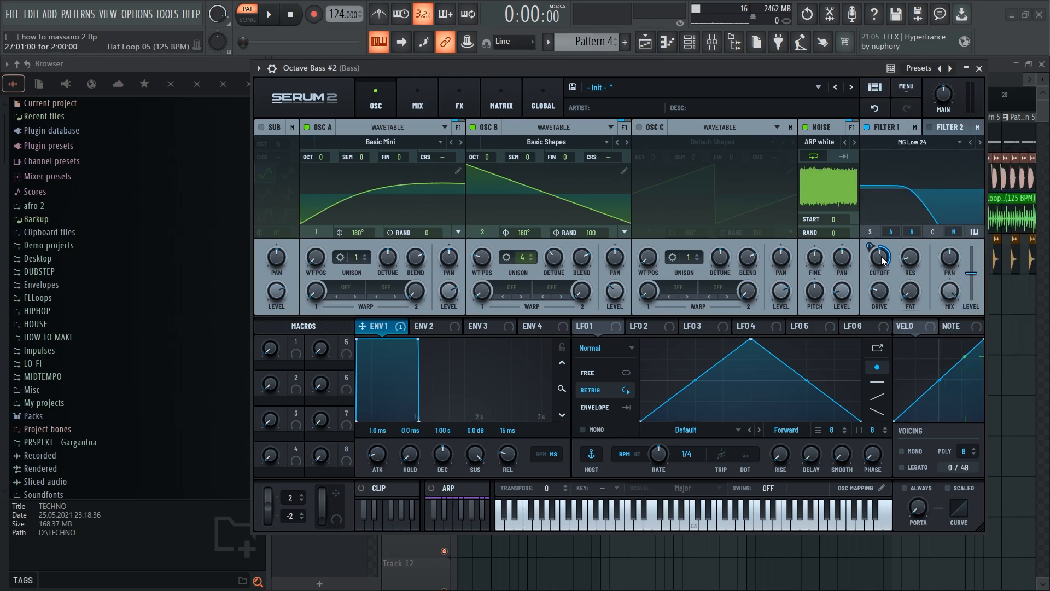
{"action": "left_click_drag", "start_coordinate": [880, 259], "coordinate": [880, 306]}
{"action": "left_click_drag", "start_coordinate": [475, 454], "coordinate": [475, 541]}
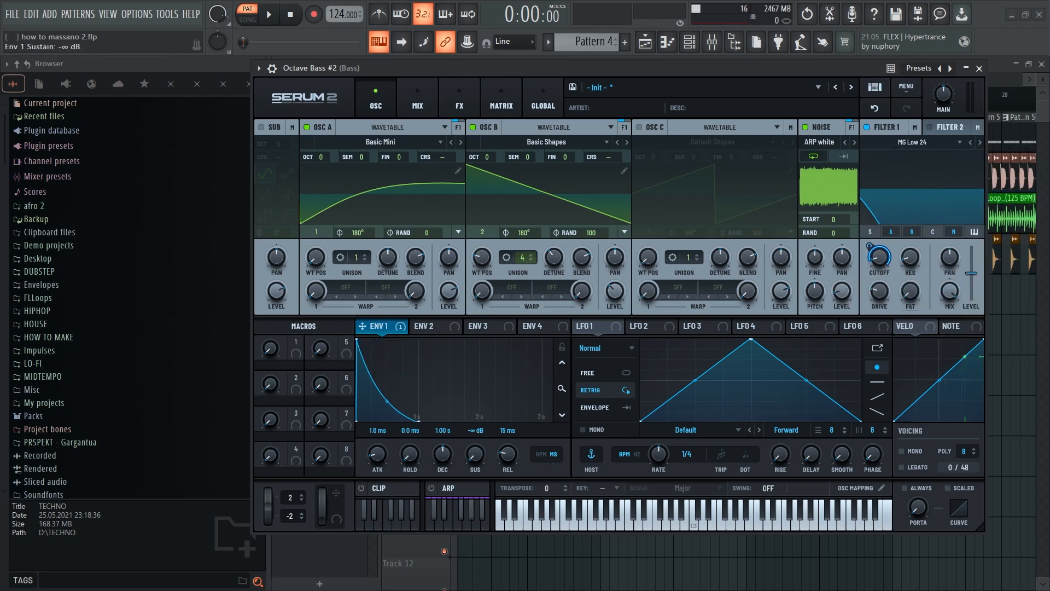
- Set Envelope 1's decay to 586 ms and audition the octave bass with repeated test notes
{"action": "left_click_drag", "start_coordinate": [438, 460], "coordinate": [438, 467]}
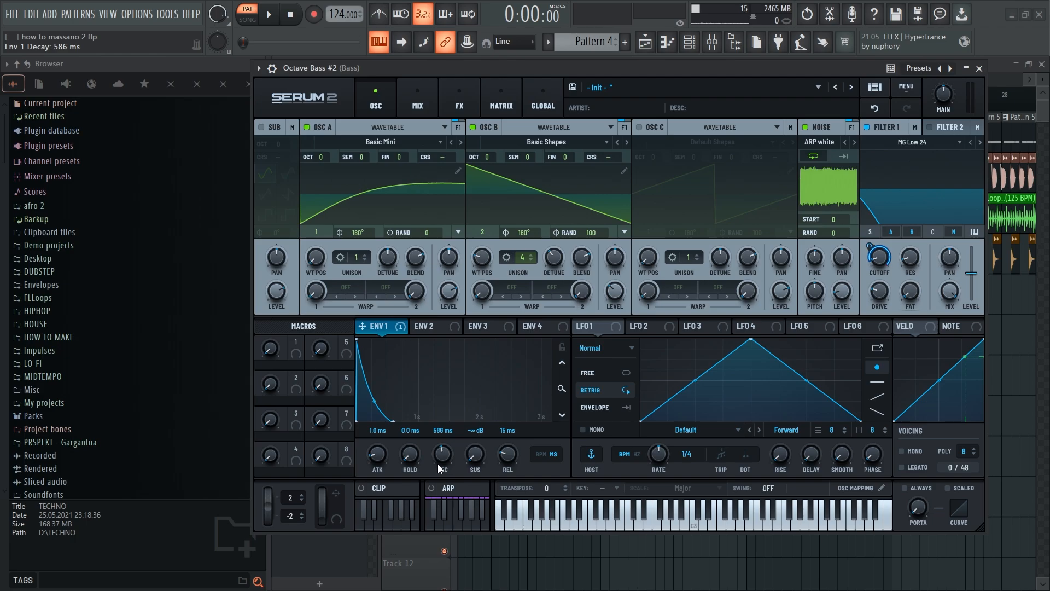
{"action": "key", "text": "v"}
{"action": "key", "text": "v"}
{"action": "key", "text": "v"}
{"action": "key", "text": "v"}
{"action": "key", "text": "v"}
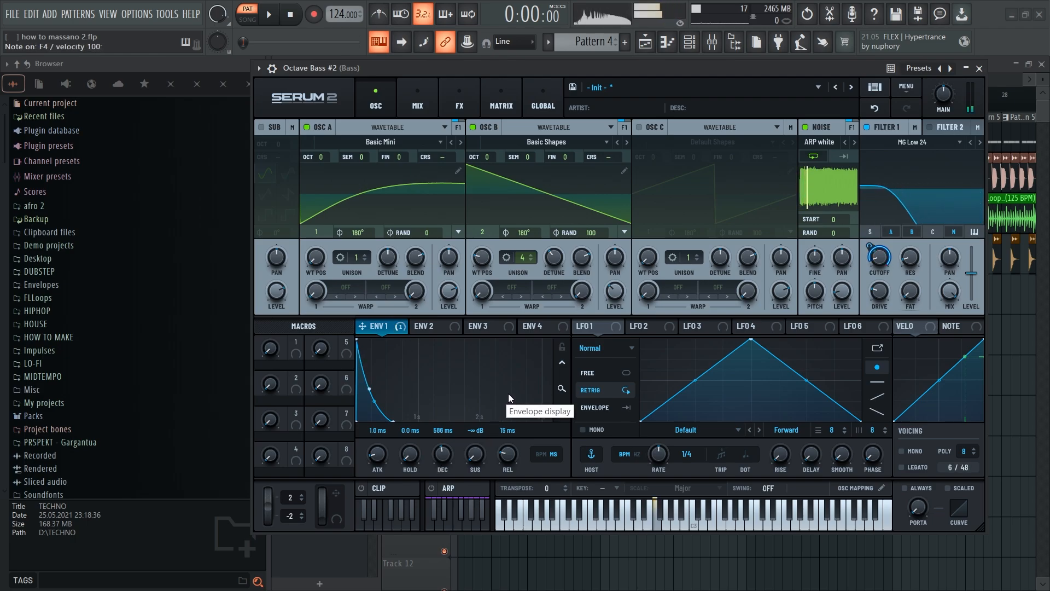
{"action": "key", "text": "v"}
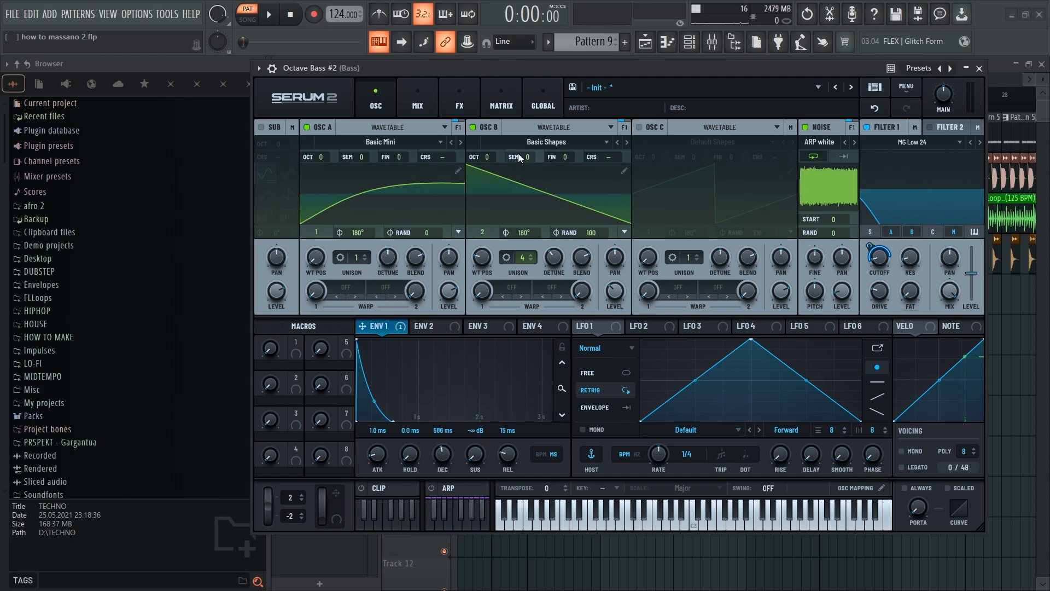
- Lower oscillators B and A to -2 octaves and set Envelope 1's modulation of Filter 1's cutoff to 68%
{"action": "left_click_drag", "start_coordinate": [490, 158], "coordinate": [493, 181]}
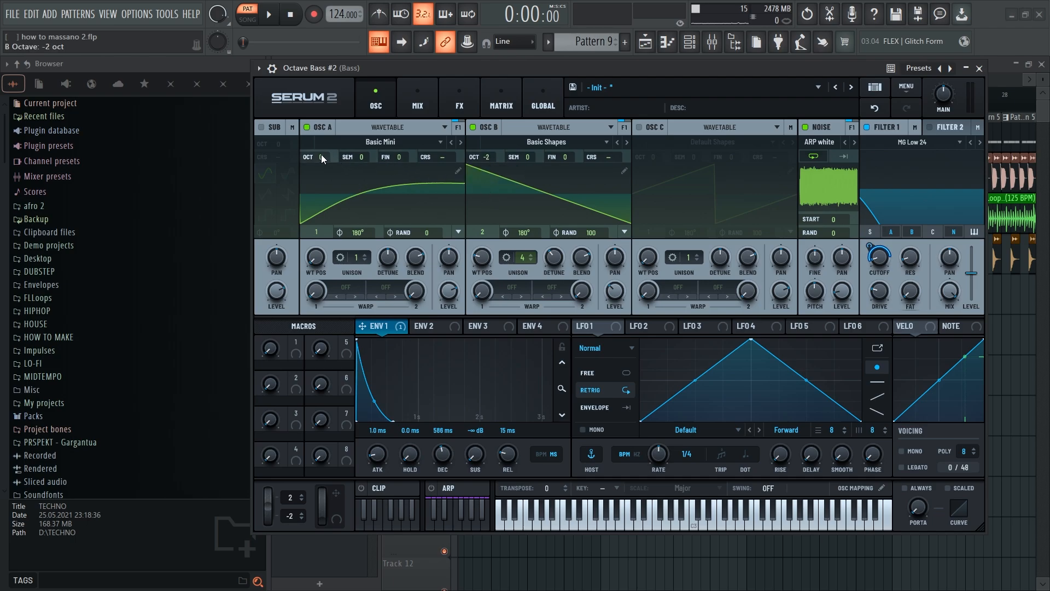
{"action": "left_click_drag", "start_coordinate": [320, 157], "coordinate": [323, 178]}
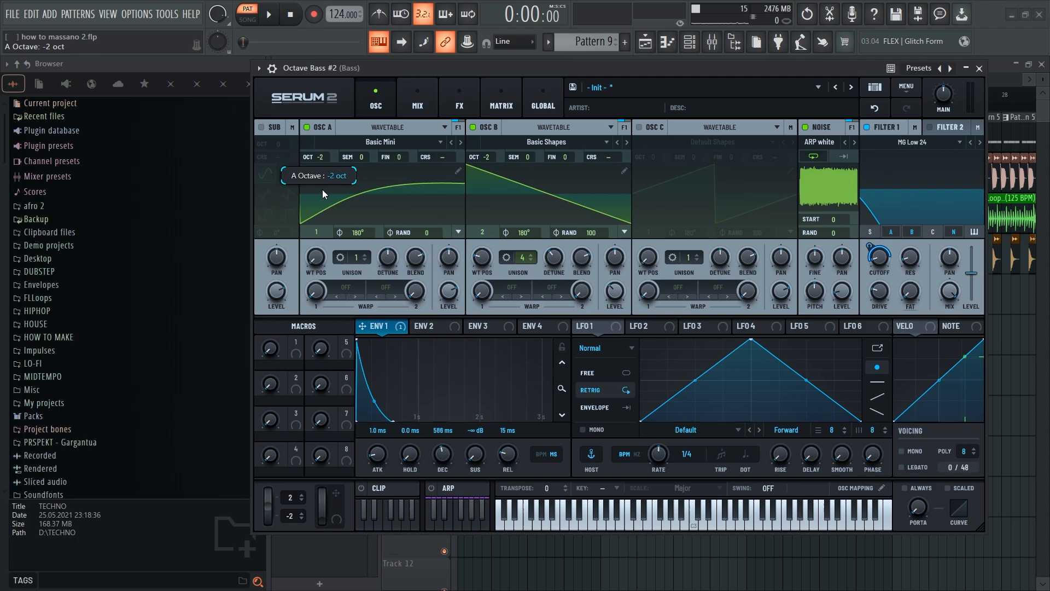
{"action": "mouse_move", "coordinate": [939, 101]}
{"action": "left_mouse_down"}
{"action": "mouse_move", "coordinate": [946, 76]}
{"action": "mouse_move", "coordinate": [948, 106]}
{"action": "left_mouse_up"}
{"action": "key", "text": "space"}
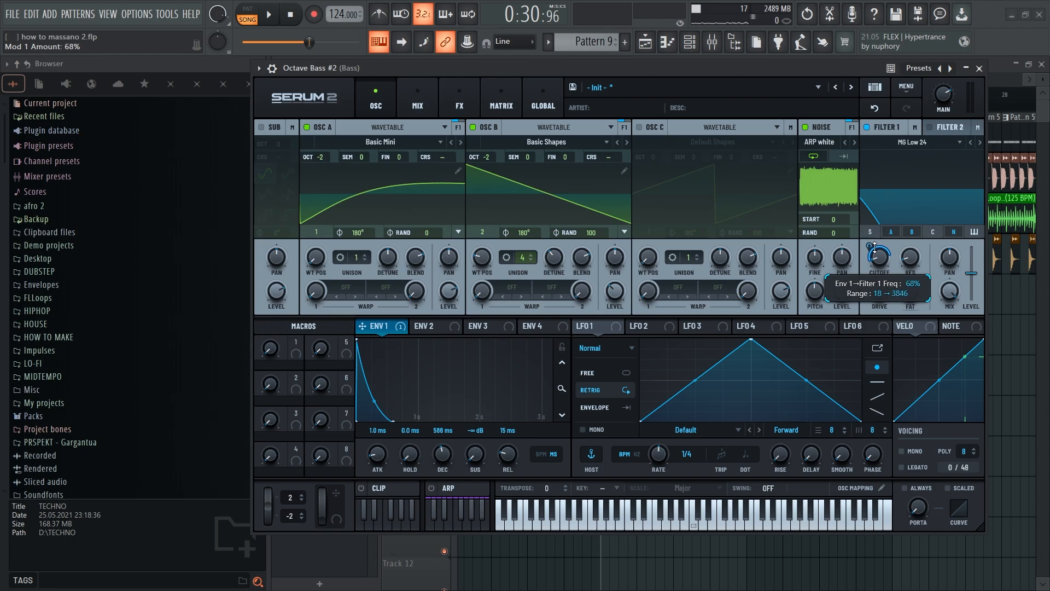
{"action": "left_click_drag", "start_coordinate": [874, 247], "coordinate": [873, 247]}
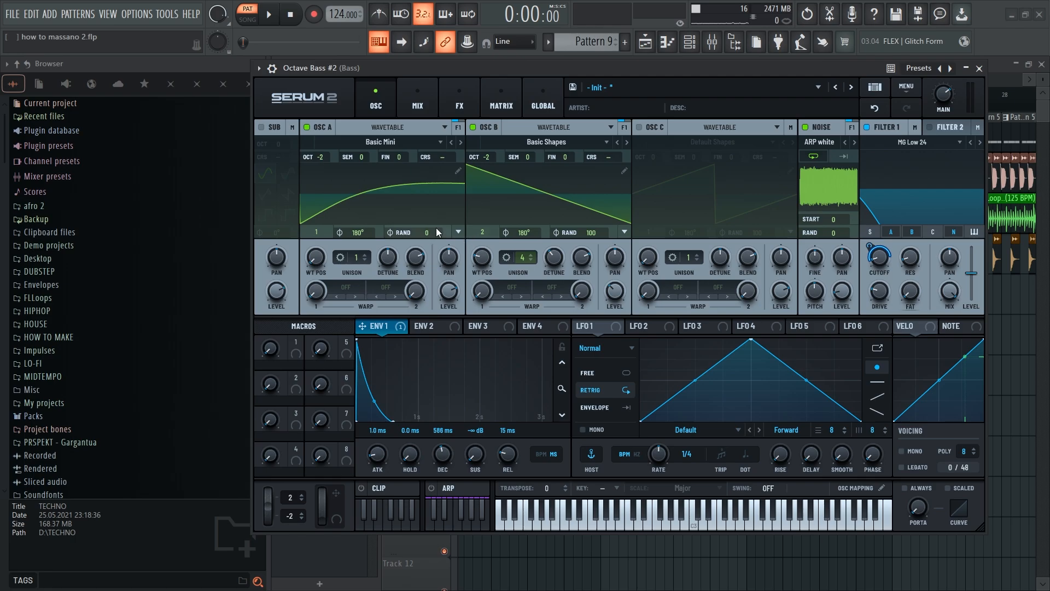
- Add a Distortion effect to the main effects chain of the octave bass
{"action": "left_click", "coordinate": [466, 104]}
{"action": "left_click", "coordinate": [269, 149]}
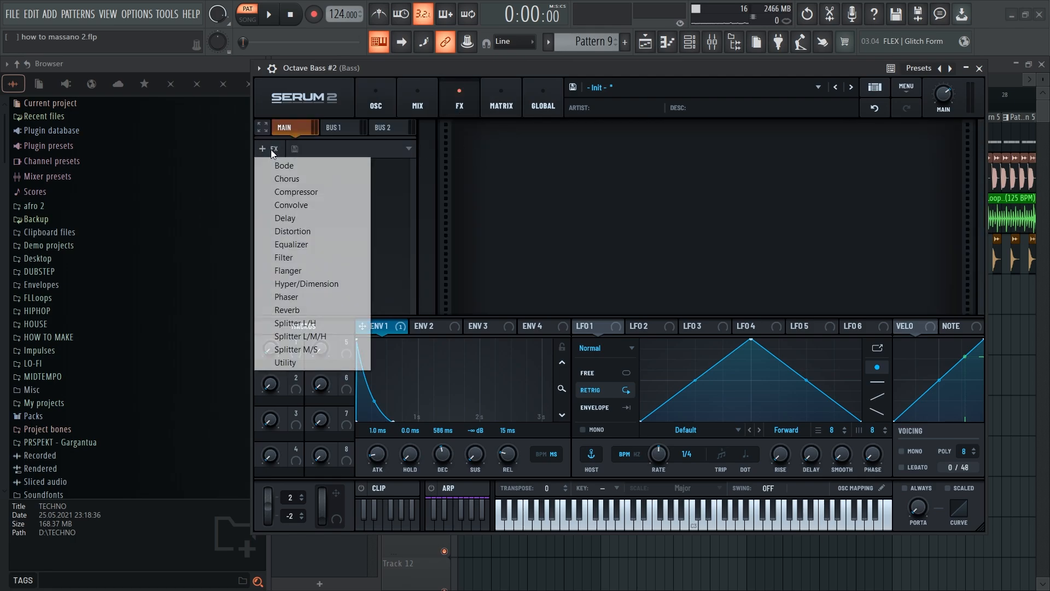
{"action": "left_click", "coordinate": [295, 232]}
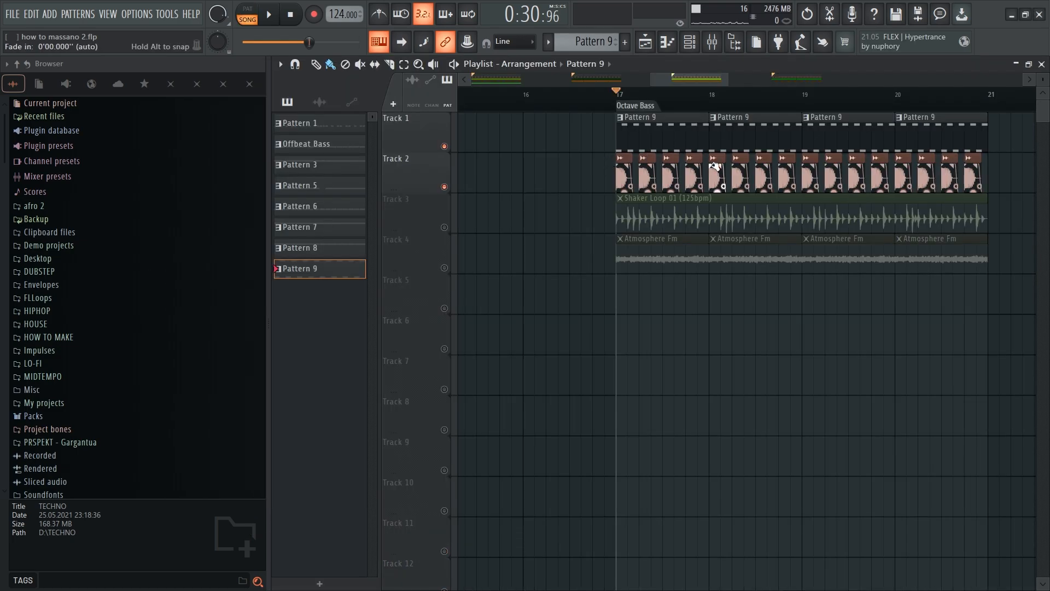
- Play the Octave Bass section of the playlist with only the bass and kick tracks active
{"action": "scroll", "coordinate": [715, 166], "scroll_direction": "up", "scroll_amount": 4}
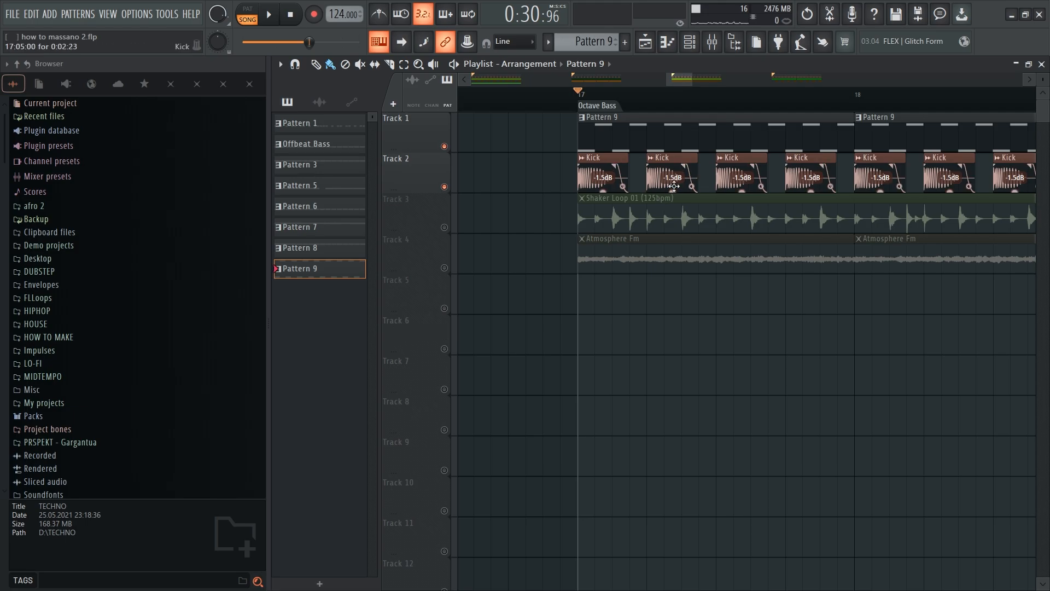
{"action": "scroll", "coordinate": [692, 185], "scroll_direction": "down", "scroll_amount": 1}
{"action": "key", "text": "space"}
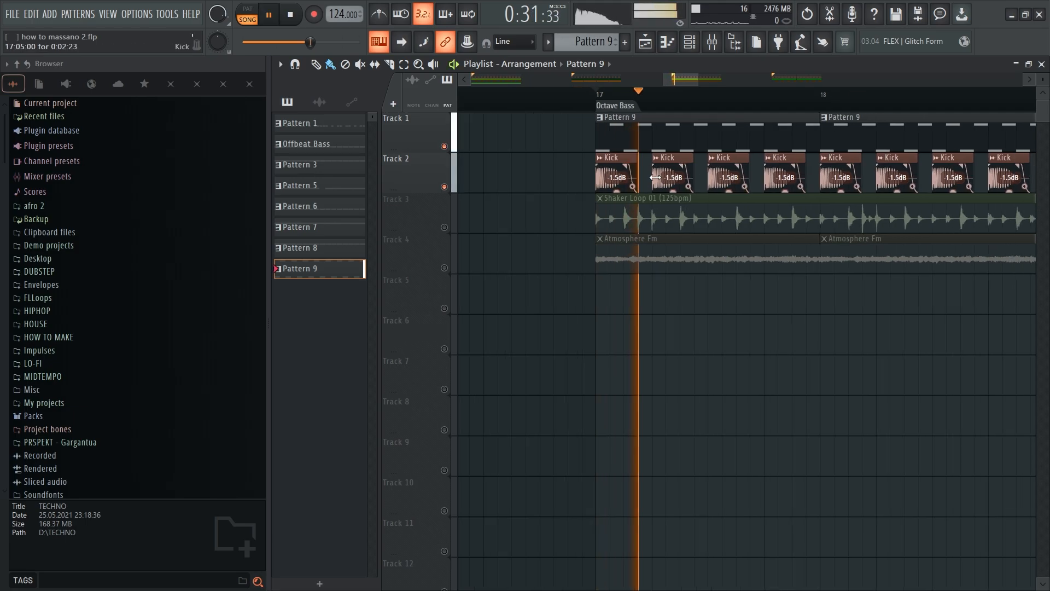
{"action": "scroll", "coordinate": [705, 182], "scroll_direction": "down", "scroll_amount": 2}
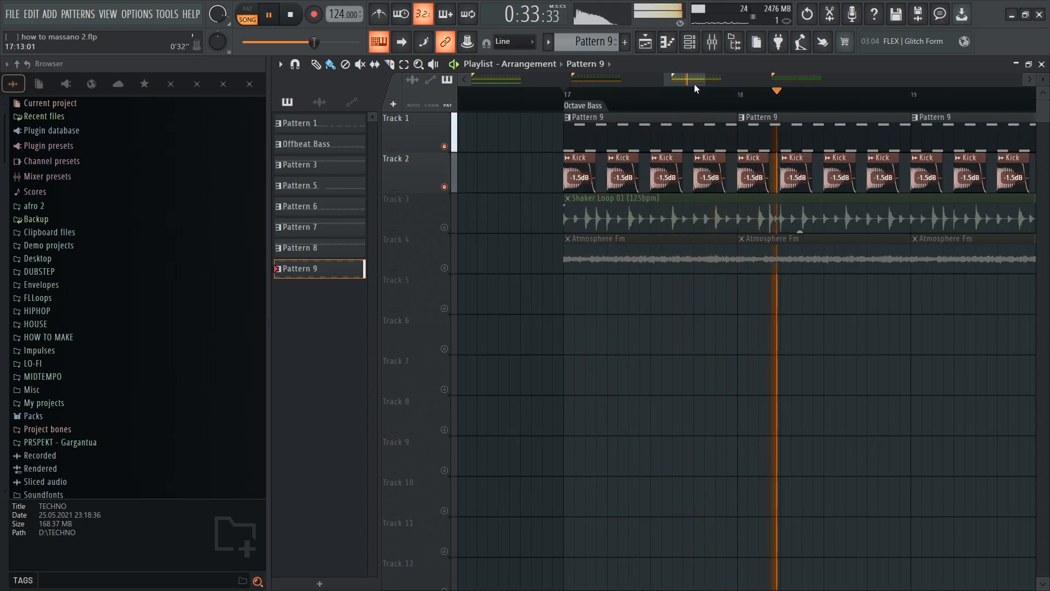
{"action": "key", "text": "space"}
{"action": "scroll", "coordinate": [469, 222], "scroll_direction": "down", "scroll_amount": 2}
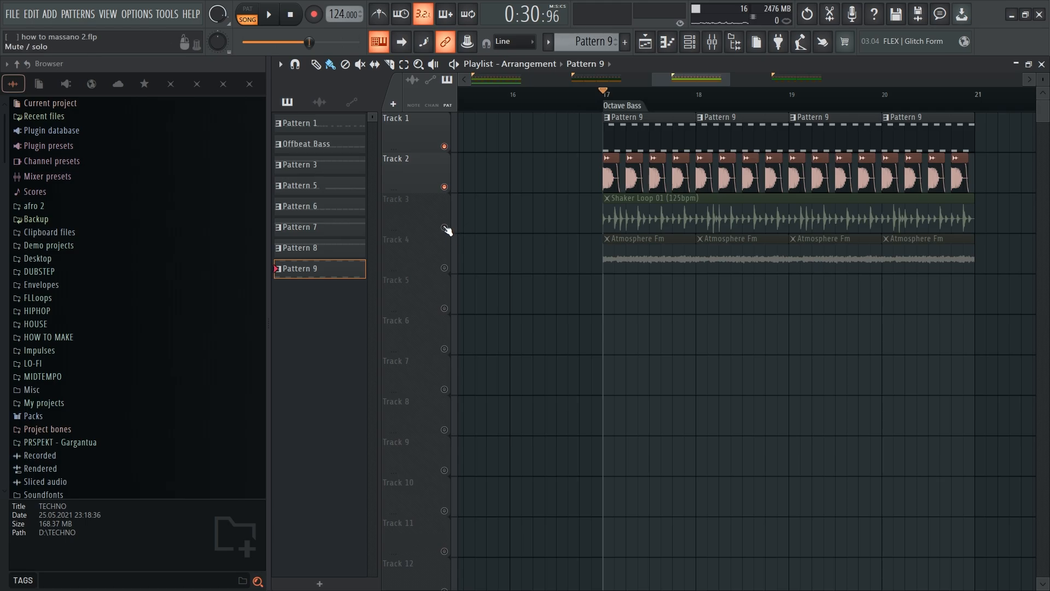
- Unmute Track 3's shaker loop and Track 4's atmosphere, and play the Octave Bass section with them
{"action": "left_click", "coordinate": [444, 227]}
{"action": "left_click", "coordinate": [444, 268]}
{"action": "scroll", "coordinate": [691, 228], "scroll_direction": "down", "scroll_amount": 2}
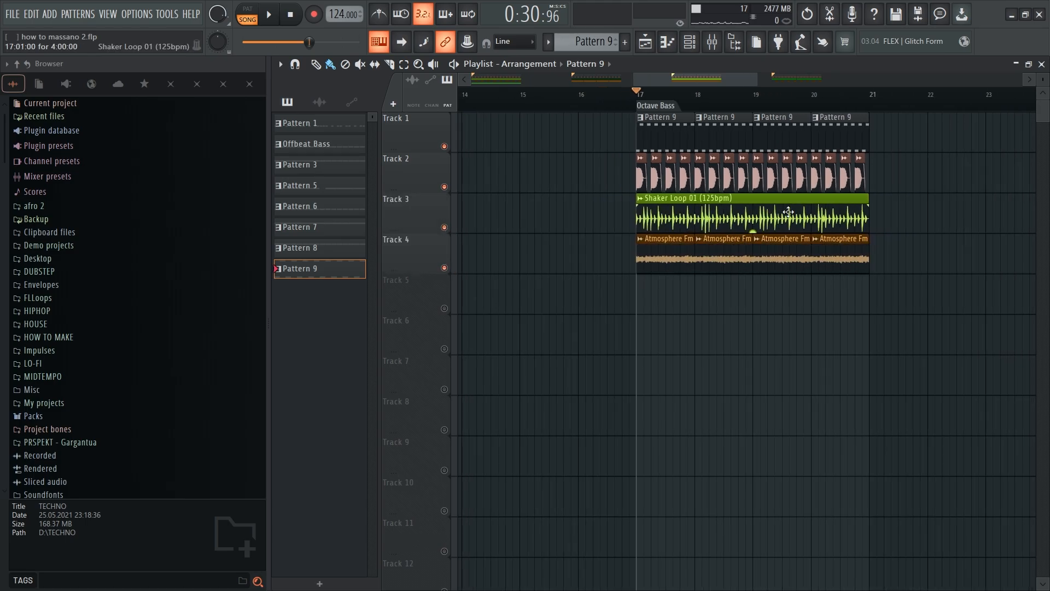
{"action": "scroll", "coordinate": [788, 211], "scroll_direction": "up", "scroll_amount": 2}
{"action": "key", "text": "space"}
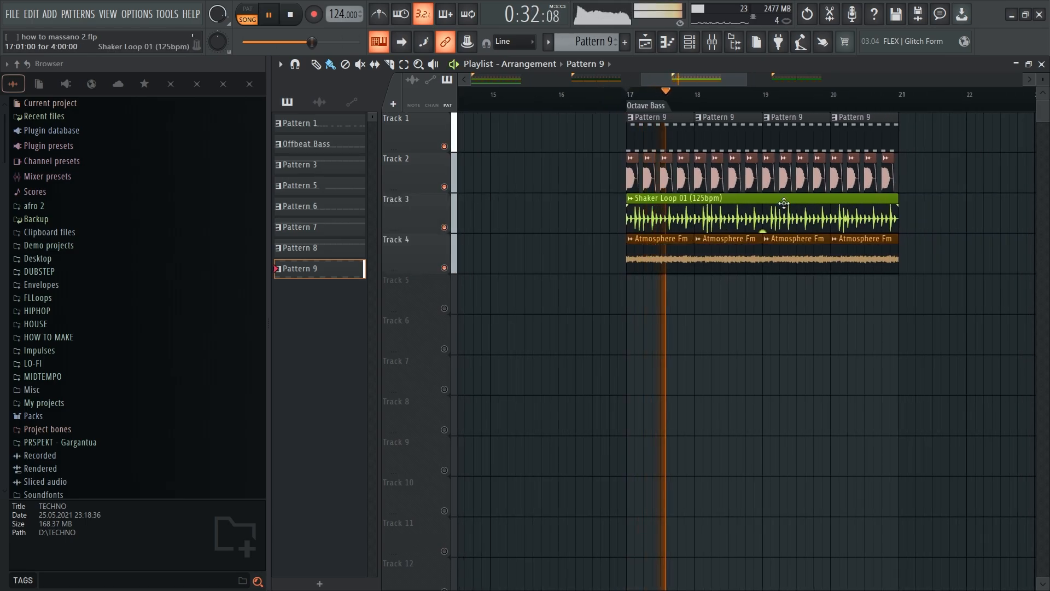
{"action": "scroll", "coordinate": [783, 204], "scroll_direction": "down", "scroll_amount": 2}
{"action": "scroll", "coordinate": [908, 207], "scroll_direction": "up", "scroll_amount": 2}
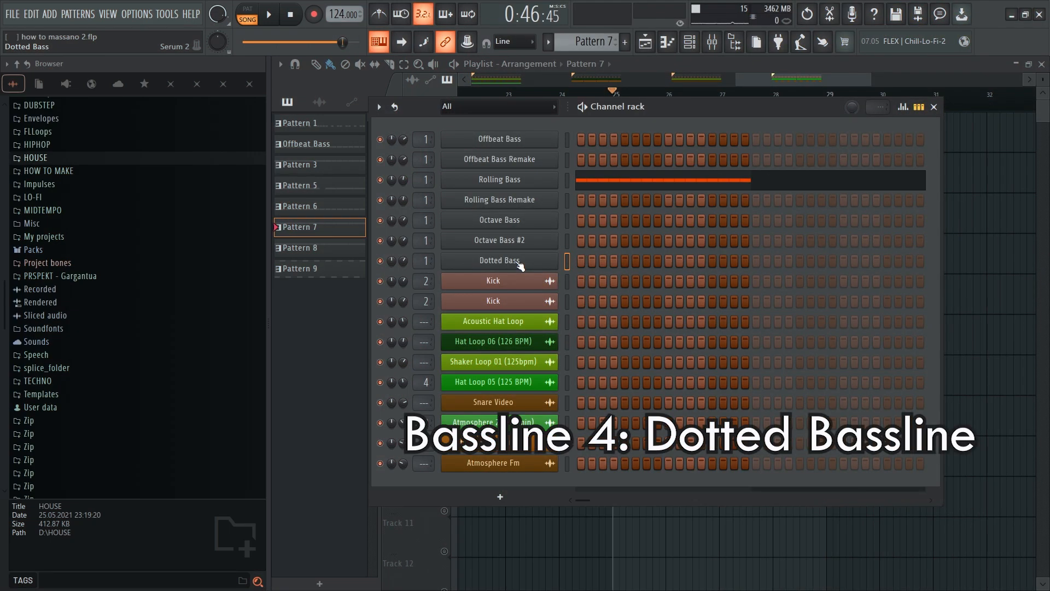
- Open the Dotted Bass channel and play its E4 note pattern in the piano roll
{"action": "left_click", "coordinate": [520, 262]}
{"action": "left_click_drag", "start_coordinate": [620, 100], "coordinate": [647, 87]}
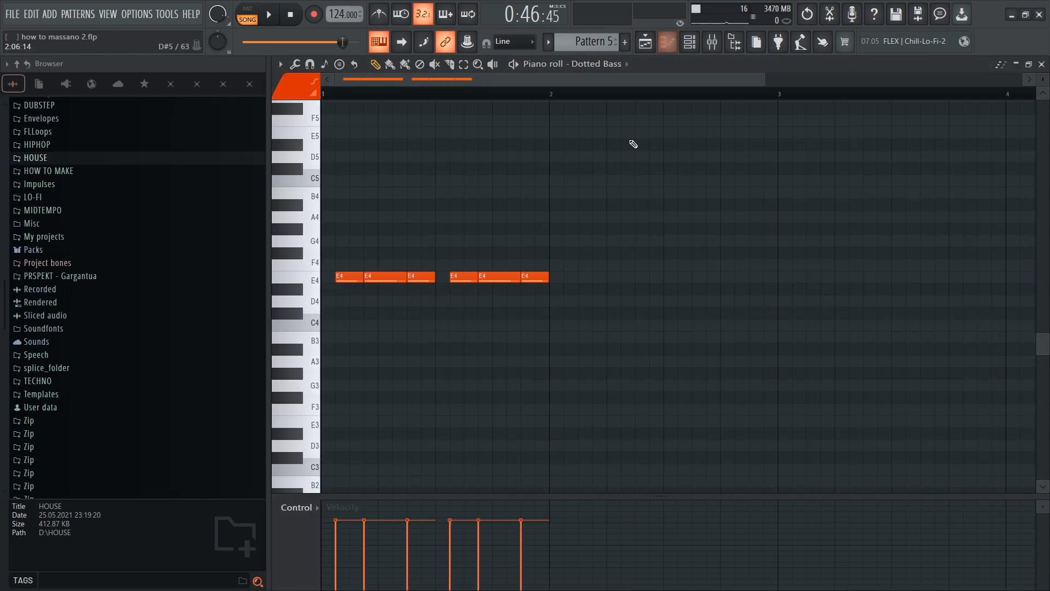
{"action": "key", "text": "space"}
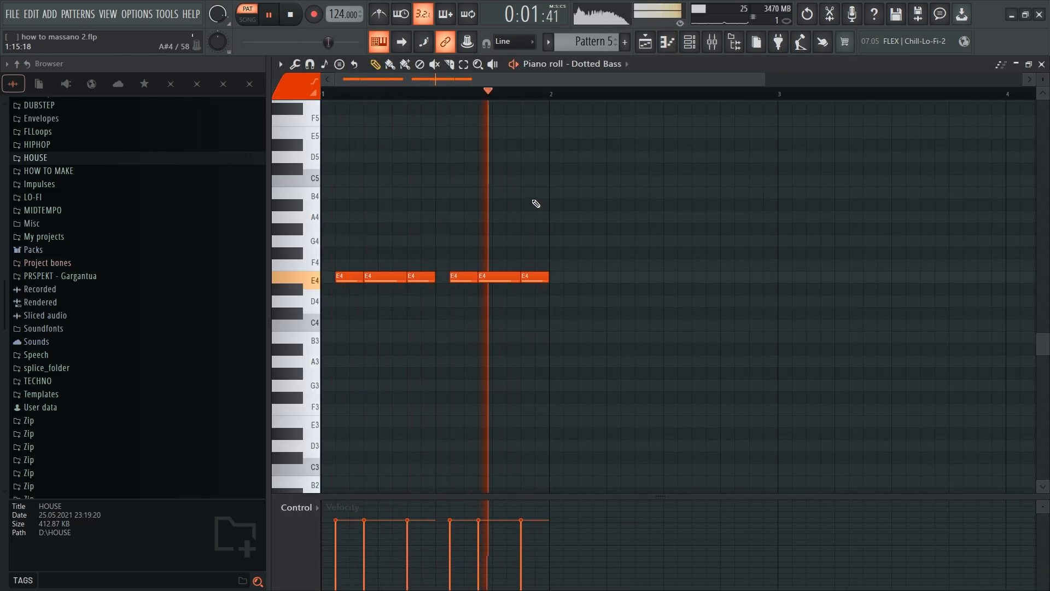
{"action": "key", "text": "space"}
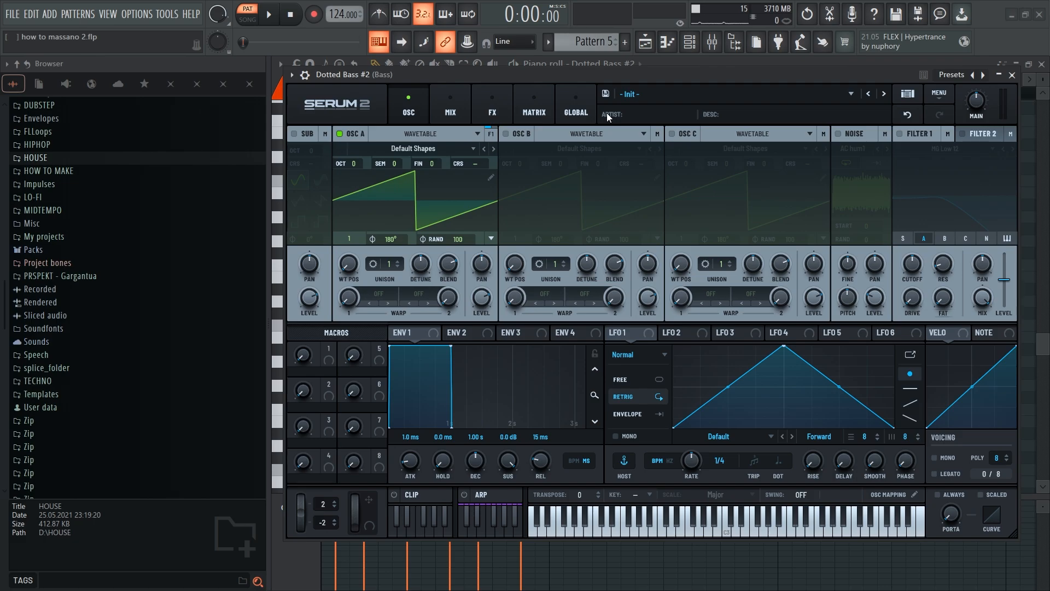
- Load the Digital wavetable Evolution into oscillator A of Dotted Bass #2 and look through the Analog wavetables
{"action": "left_click", "coordinate": [448, 153]}
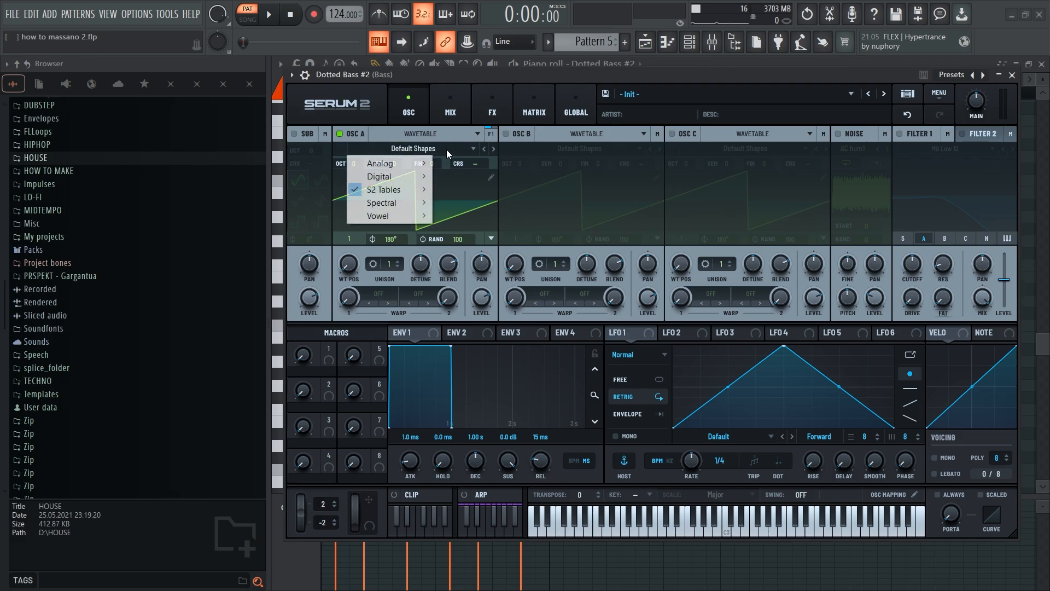
{"action": "mouse_move", "coordinate": [418, 176]}
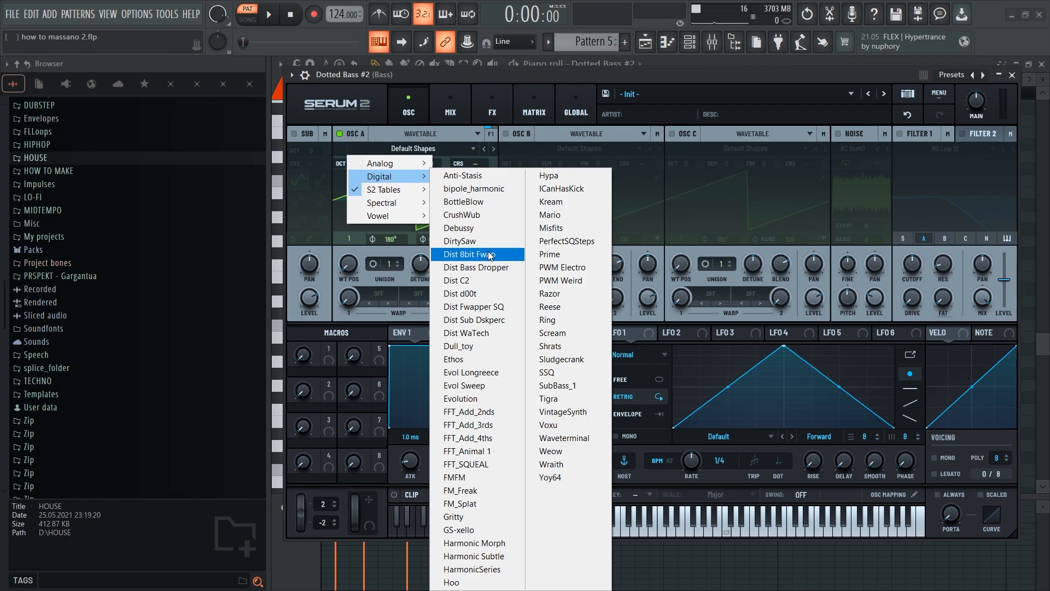
{"action": "left_click", "coordinate": [461, 398]}
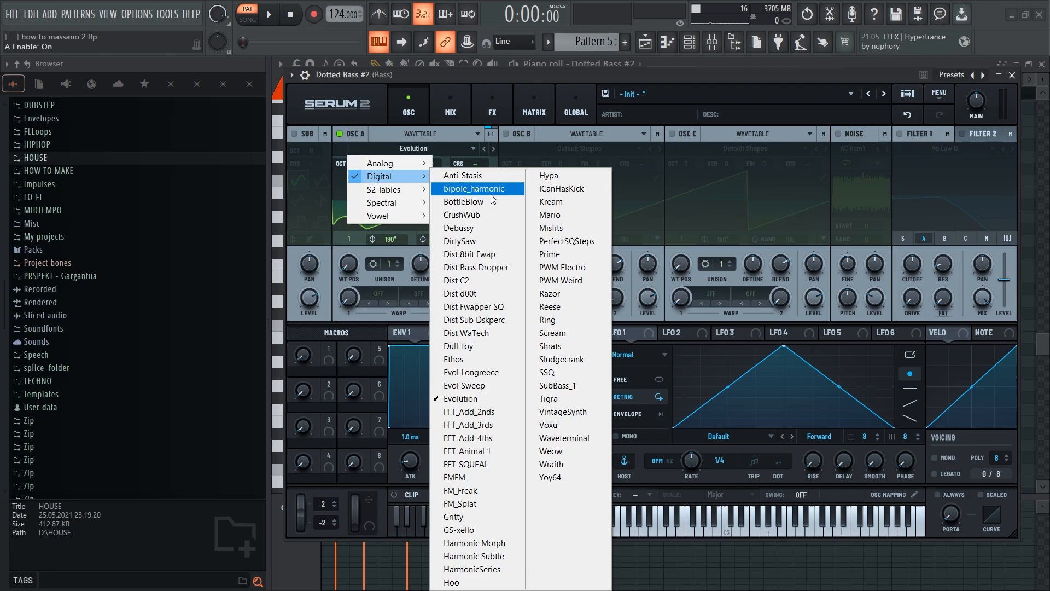
{"action": "mouse_move", "coordinate": [418, 165]}
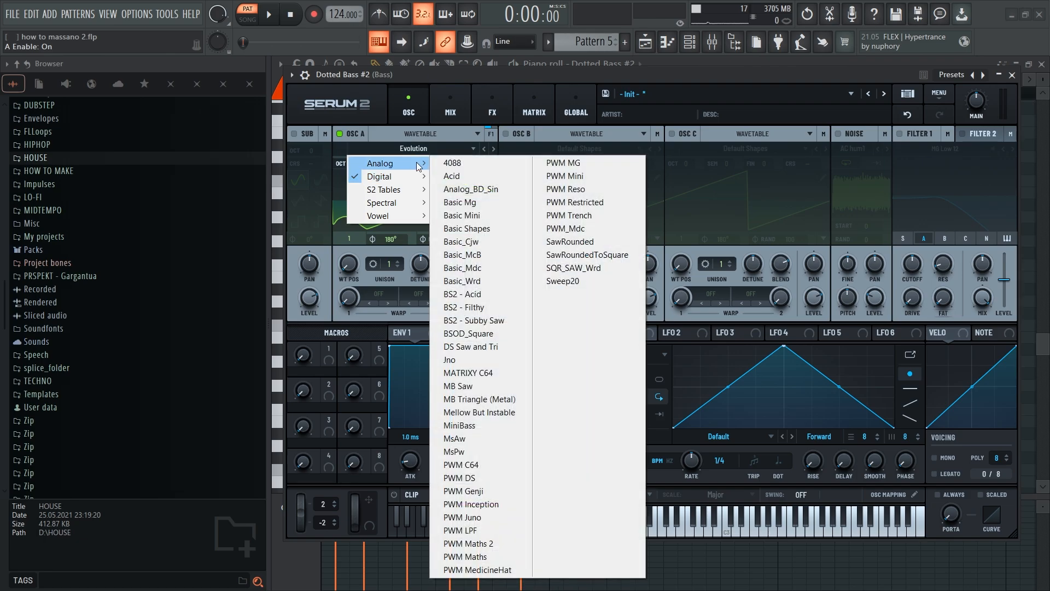
{"action": "left_click", "coordinate": [478, 177]}
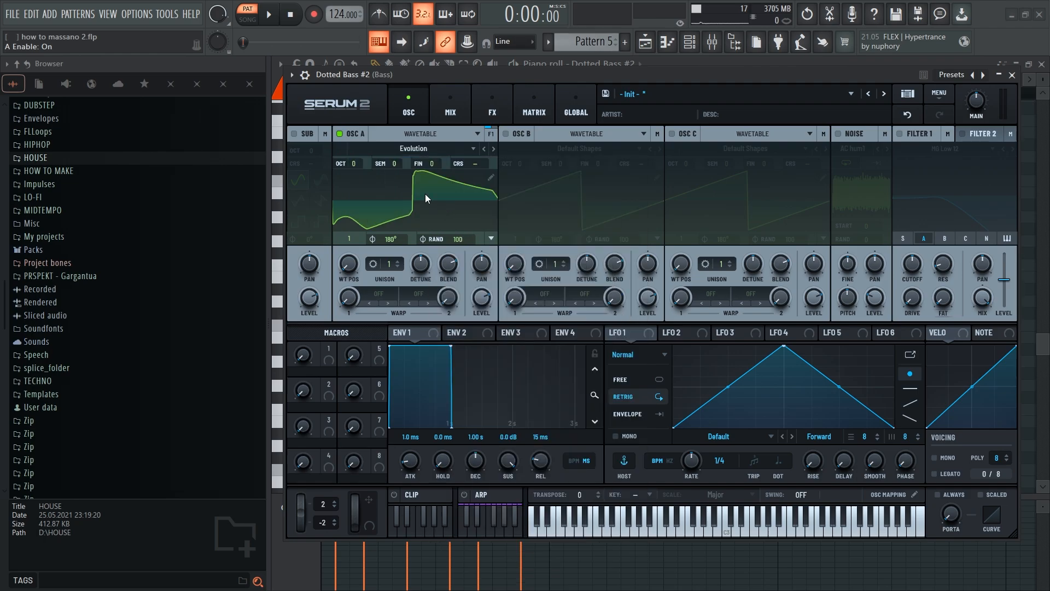
- Set oscillator A's octave to -2, its phase randomness to 0 and its phase to 71°
{"action": "left_click_drag", "start_coordinate": [352, 162], "coordinate": [357, 195]}
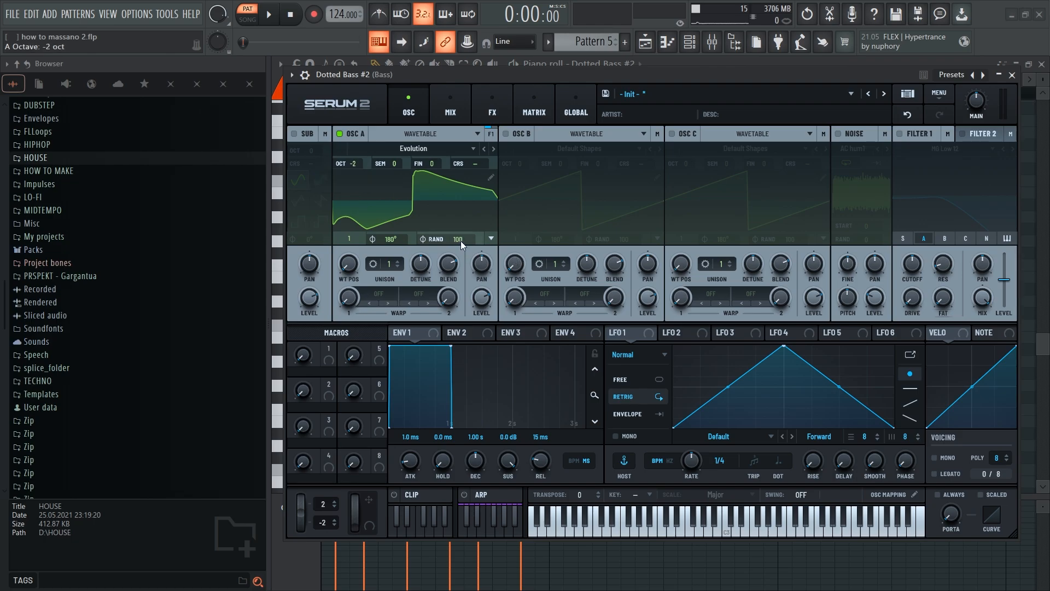
{"action": "left_click_drag", "start_coordinate": [461, 244], "coordinate": [491, 476]}
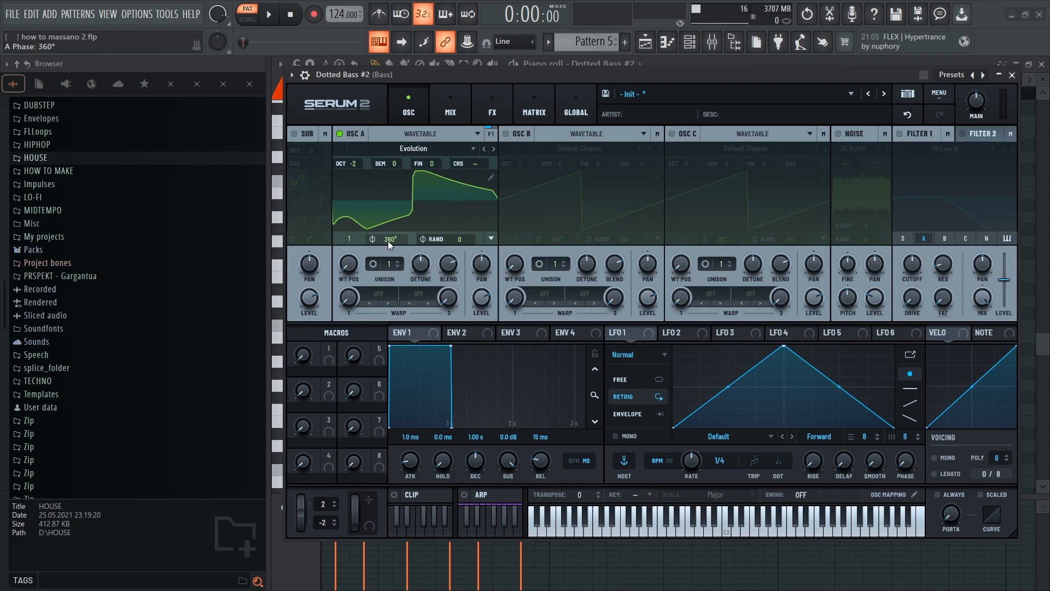
{"action": "left_click_drag", "start_coordinate": [387, 239], "coordinate": [400, 378]}
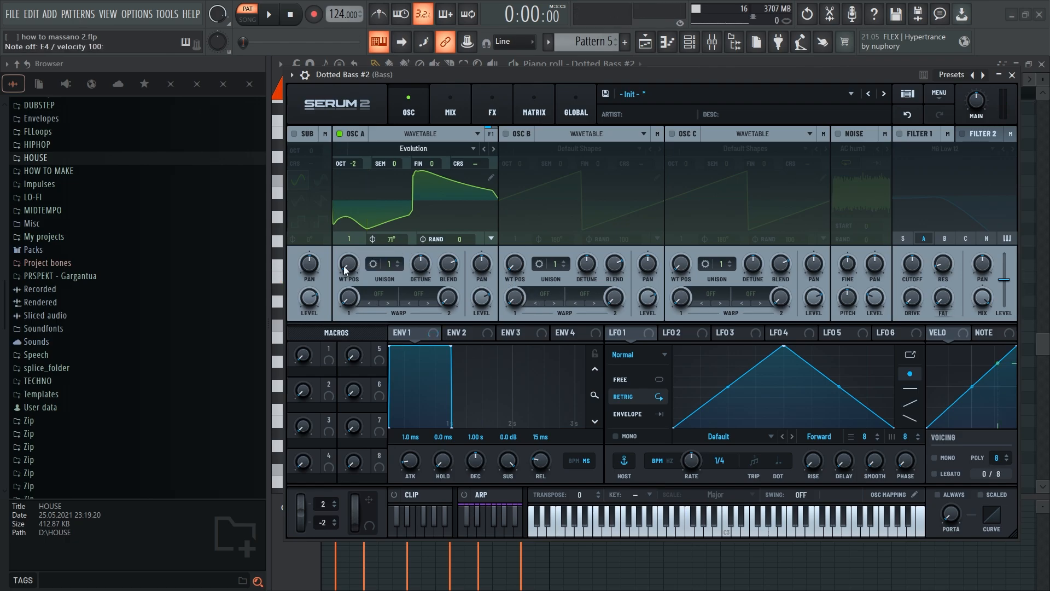
- Set oscillator A's wavetable position to 117 and its unison to 4 voices, and lower the detune
{"action": "left_click_drag", "start_coordinate": [353, 268], "coordinate": [361, 212]}
{"action": "left_click_drag", "start_coordinate": [389, 264], "coordinate": [395, 234]}
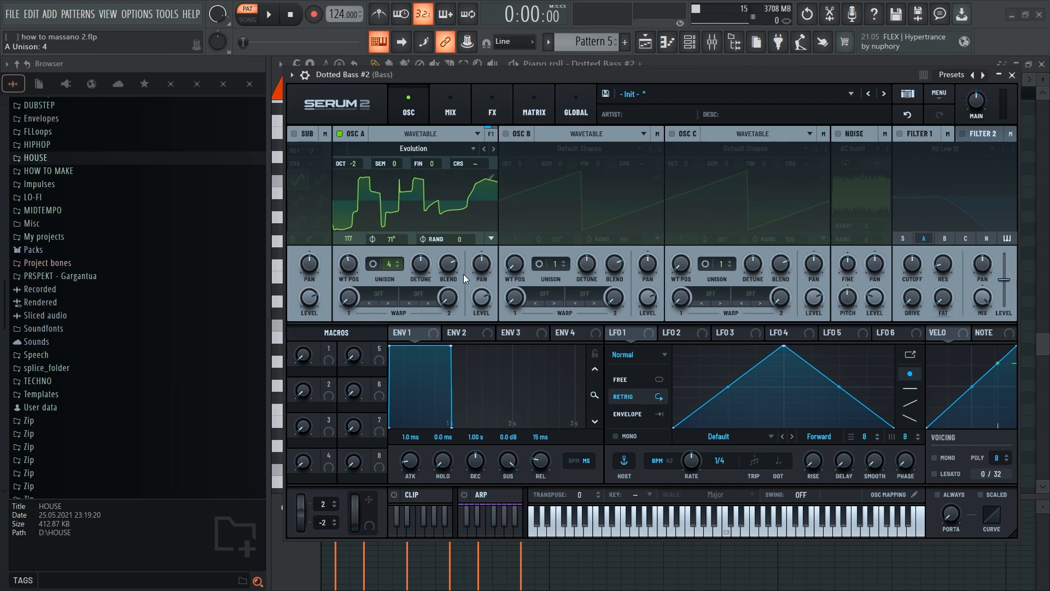
{"action": "left_click_drag", "start_coordinate": [423, 263], "coordinate": [424, 272]}
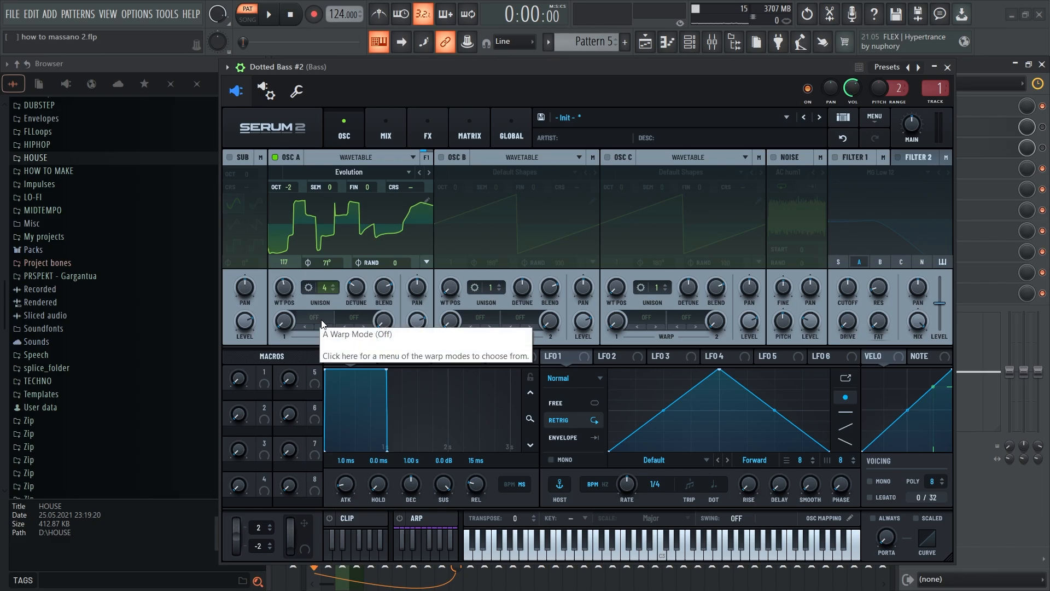
- Set oscillator A's first warp mode to Asym + with an amount of 13%
{"action": "left_click", "coordinate": [323, 323]}
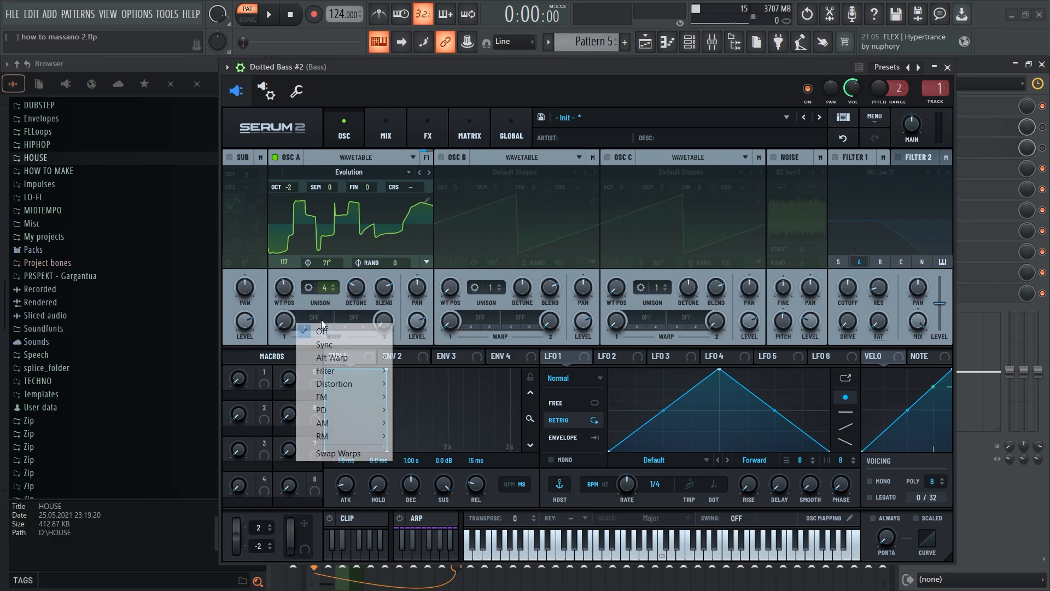
{"action": "mouse_move", "coordinate": [350, 359]}
{"action": "left_click", "coordinate": [434, 399]}
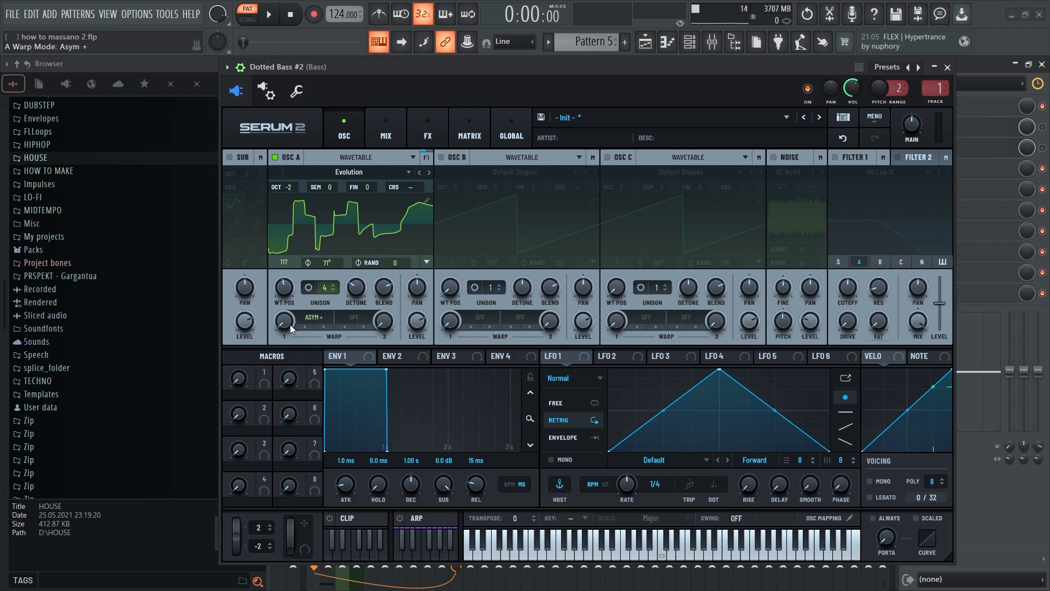
{"action": "left_click_drag", "start_coordinate": [292, 328], "coordinate": [305, 305]}
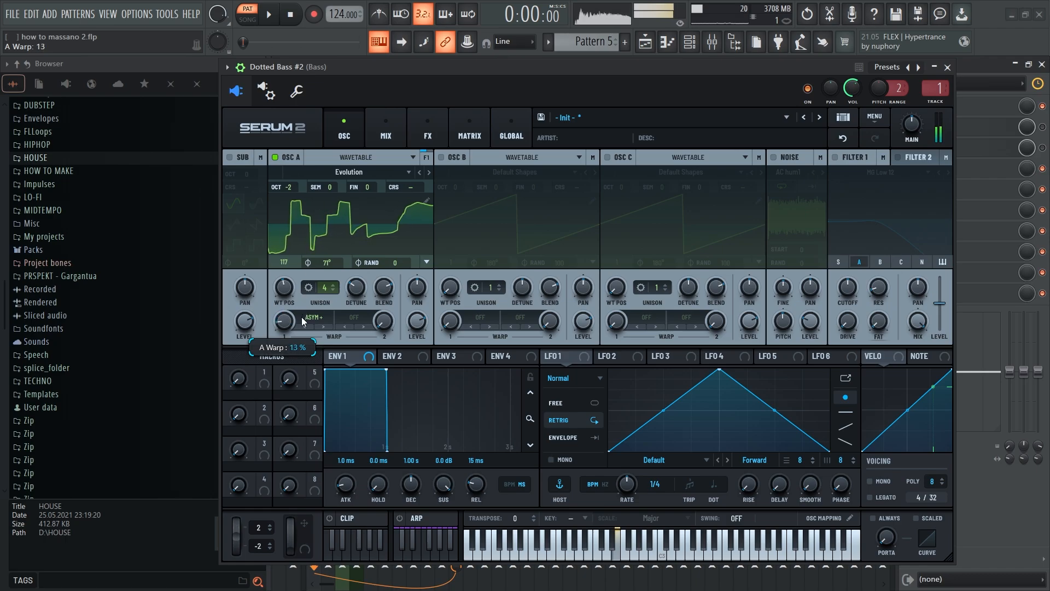
- Enable oscillator B and load the Analog wavetable Basic Mini into it
{"action": "left_click", "coordinate": [442, 157]}
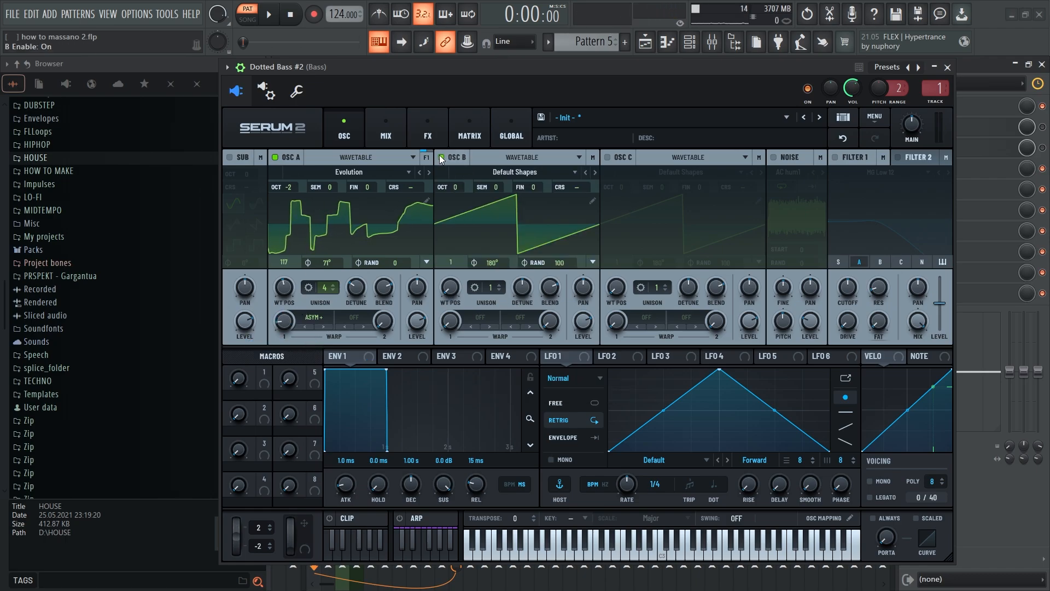
{"action": "left_click", "coordinate": [472, 171]}
{"action": "mouse_move", "coordinate": [477, 187]}
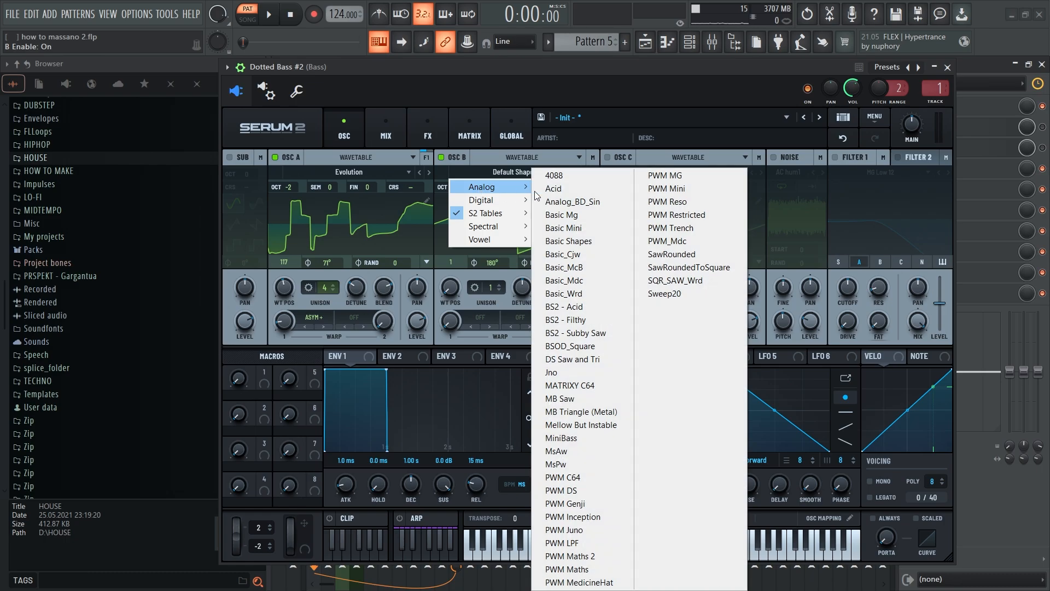
{"action": "left_click", "coordinate": [592, 228]}
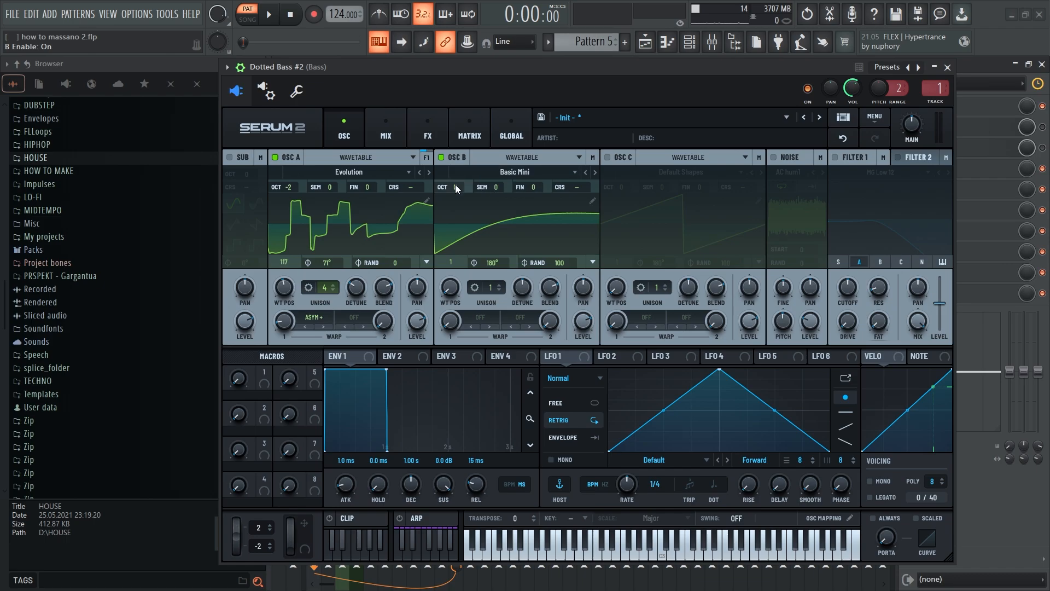
- Set oscillator B's phase randomness to 0, its phase to 3° and its octave to -1
{"action": "double_click", "coordinate": [559, 264]}
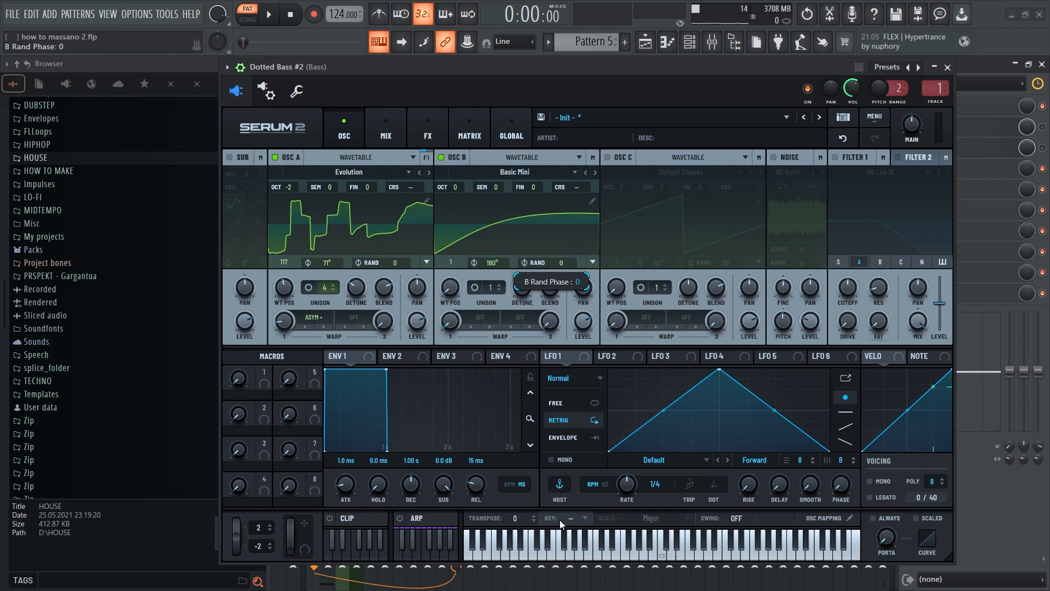
{"action": "left_click_drag", "start_coordinate": [492, 266], "coordinate": [498, 348]}
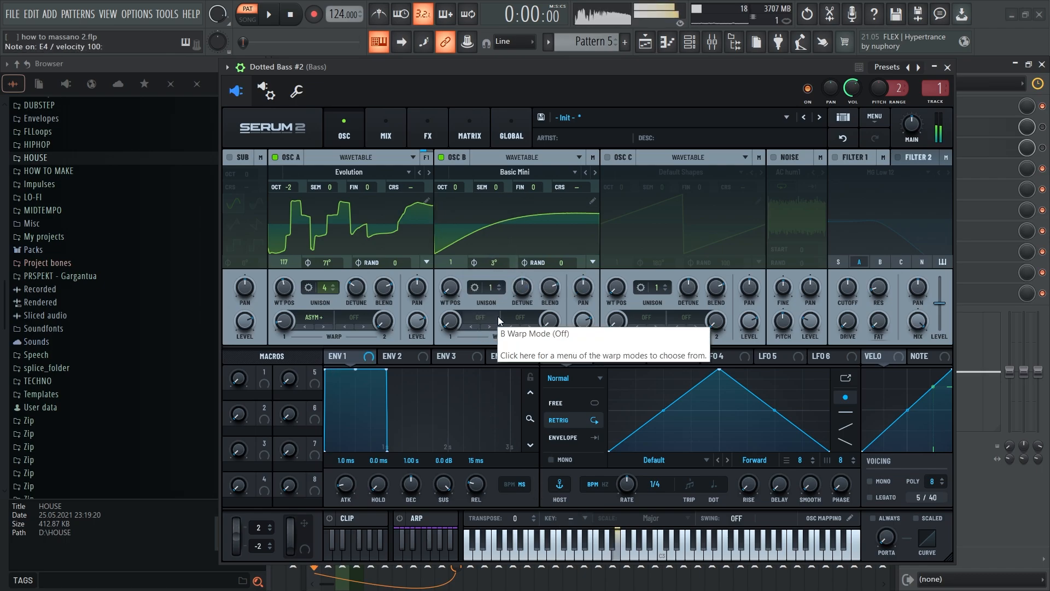
{"action": "left_click_drag", "start_coordinate": [446, 190], "coordinate": [446, 200]}
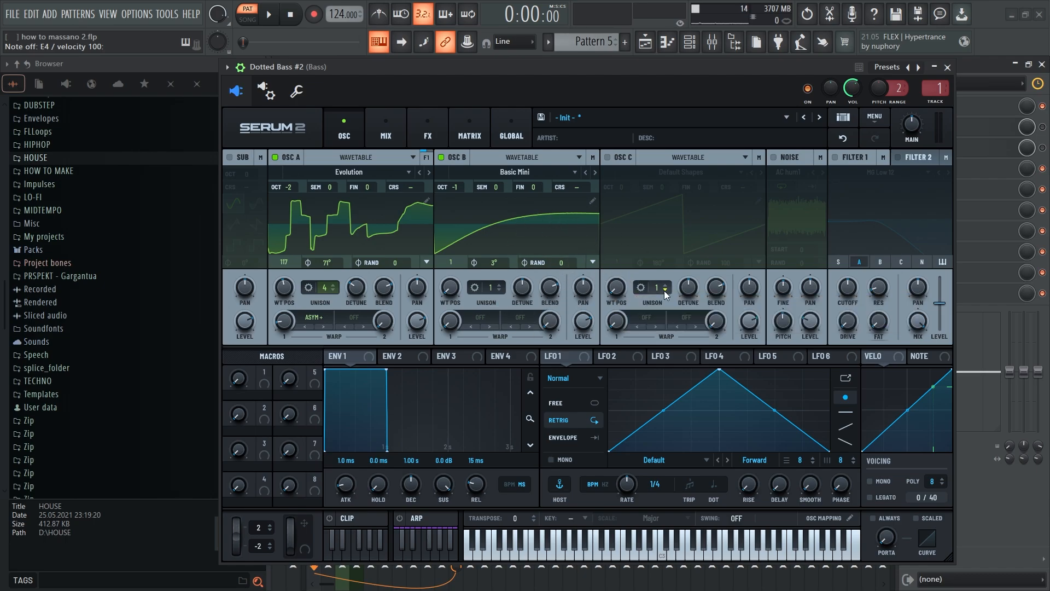
- Set oscillator B's first warp mode to PWM and raise its amount until the end of the waveform flattens
{"action": "left_click", "coordinate": [477, 319]}
{"action": "mouse_move", "coordinate": [508, 357]}
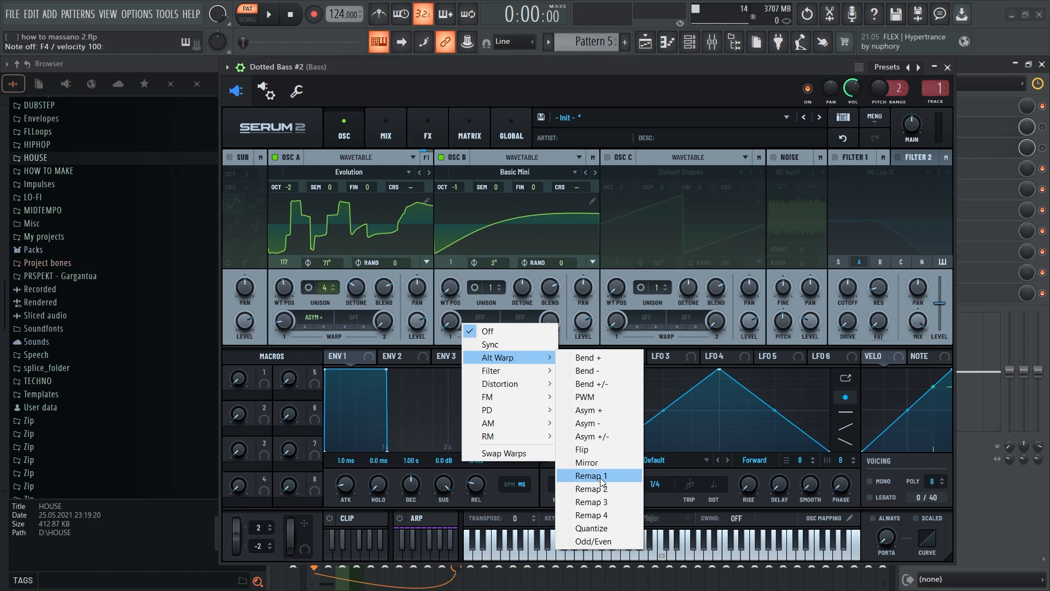
{"action": "left_click", "coordinate": [591, 397]}
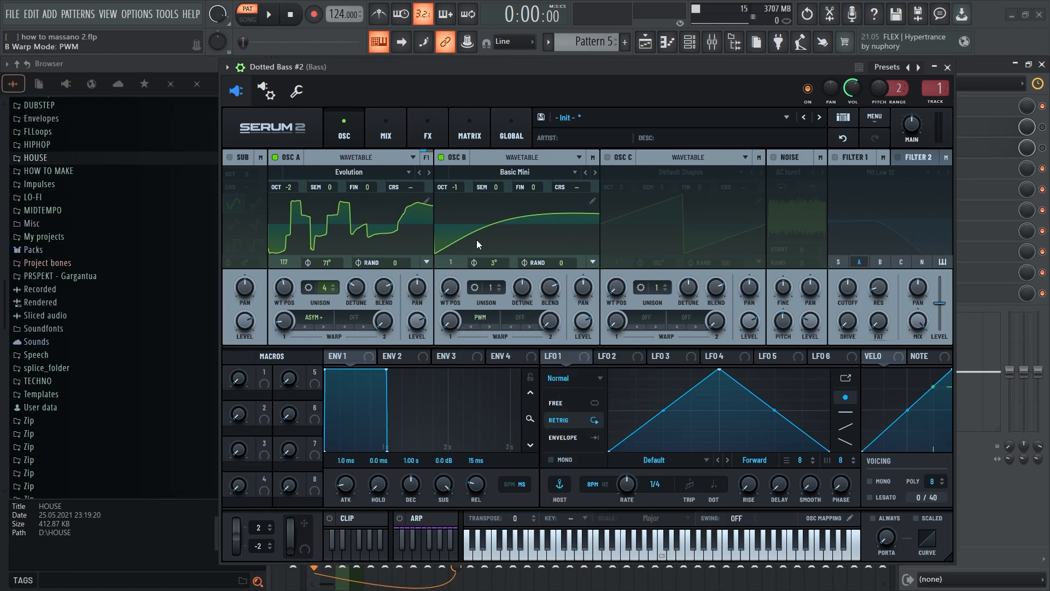
{"action": "left_click_drag", "start_coordinate": [450, 323], "coordinate": [445, 302]}
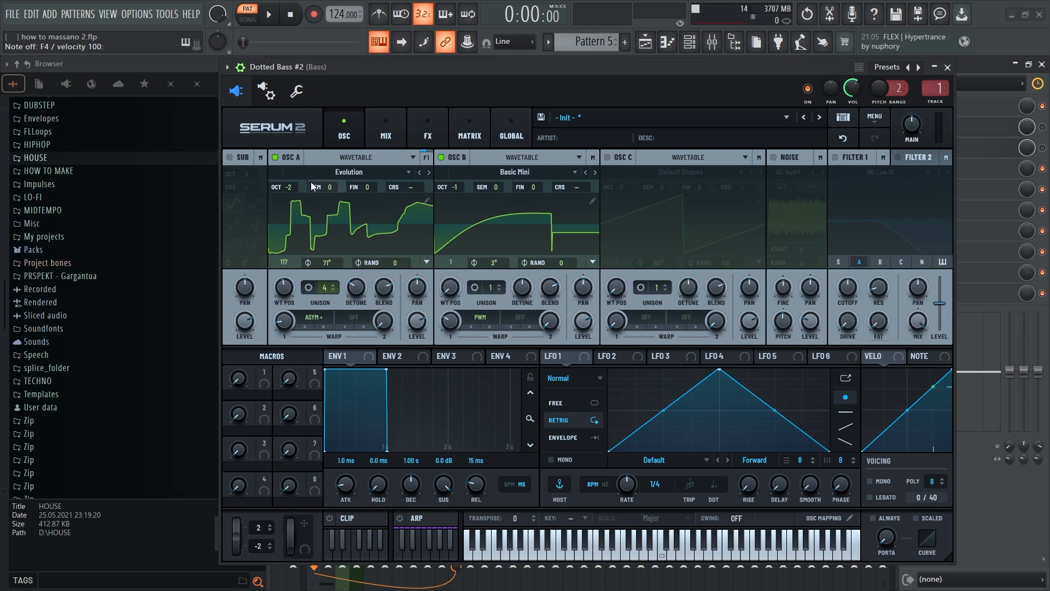
- Enable the sub oscillator, set its octave to -2 and choose the pulse waveform
{"action": "left_click", "coordinate": [230, 157]}
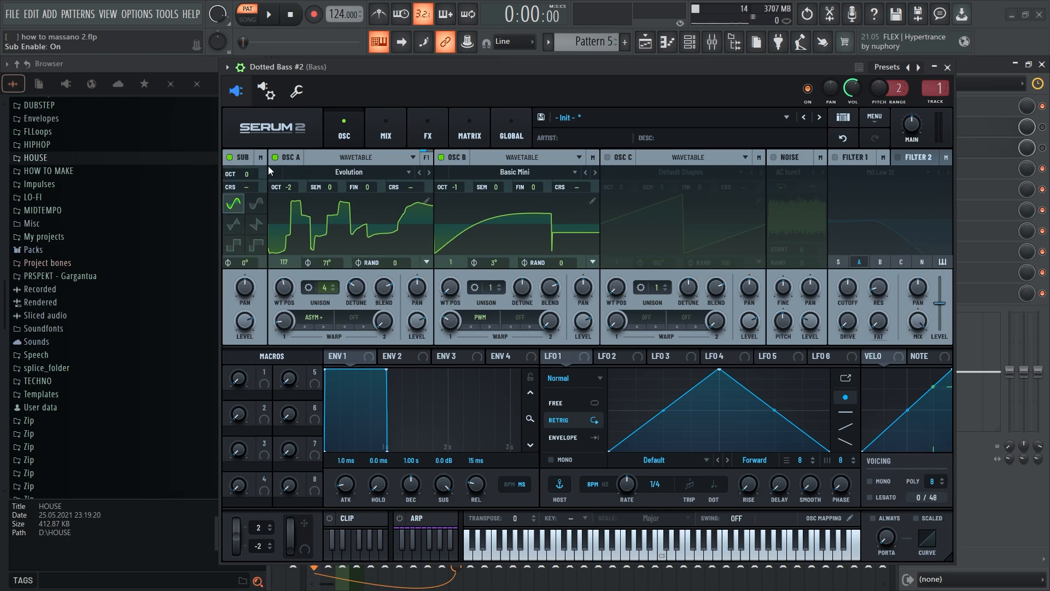
{"action": "left_click_drag", "start_coordinate": [247, 174], "coordinate": [249, 193]}
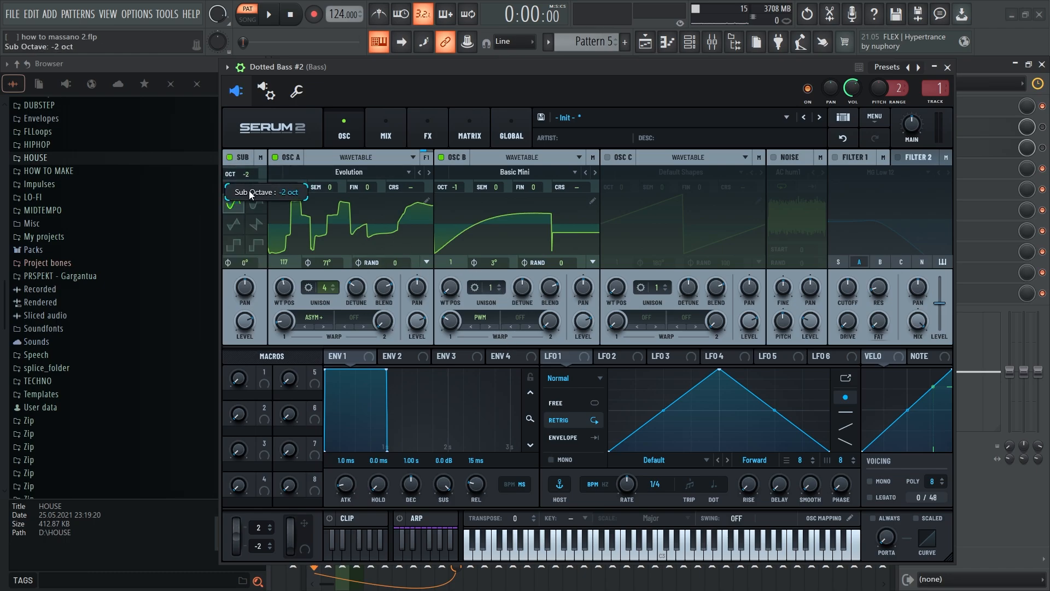
{"action": "left_click", "coordinate": [260, 245]}
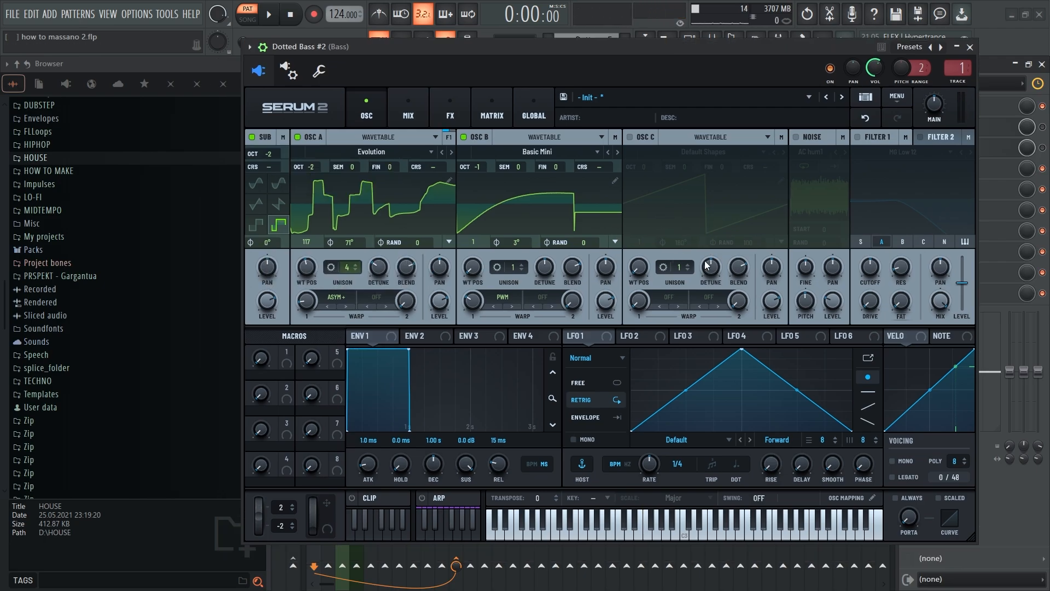
- Enable filter 1 and set its type to MG Low 18
{"action": "left_click", "coordinate": [882, 139]}
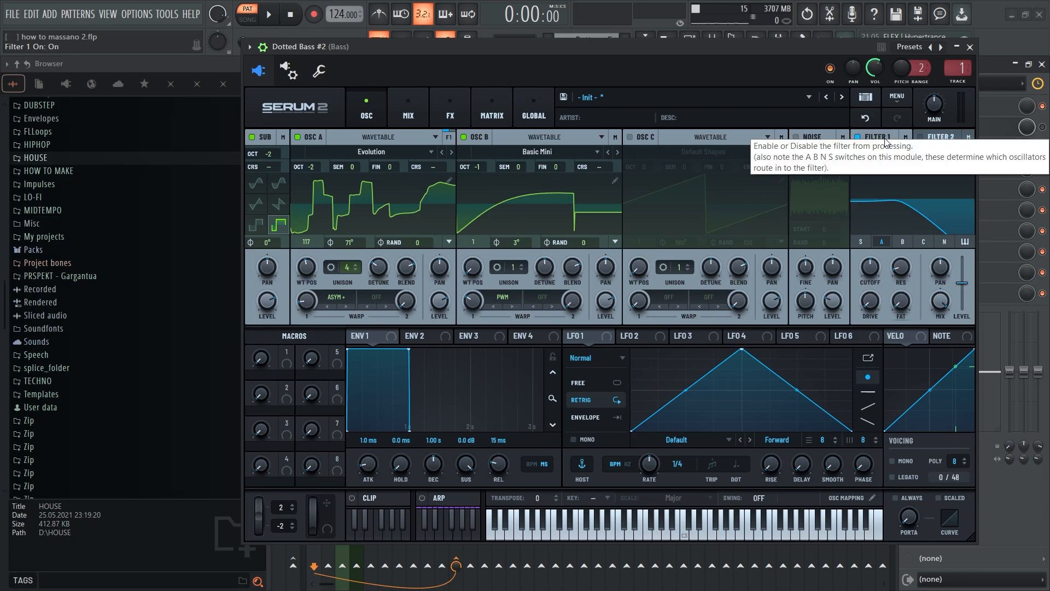
{"action": "left_click", "coordinate": [891, 151]}
{"action": "mouse_move", "coordinate": [905, 170]}
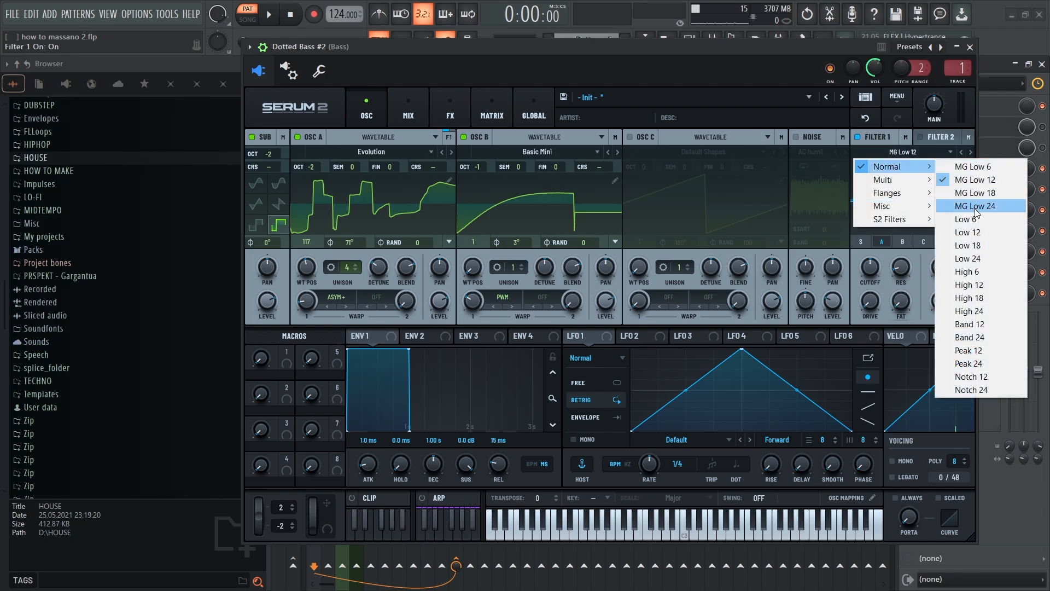
{"action": "left_click", "coordinate": [975, 192]}
- Put LFO 1 in Envelope mode with a two-stage falling curve and assign it to filter 1's cutoff
{"action": "left_click", "coordinate": [616, 417]}
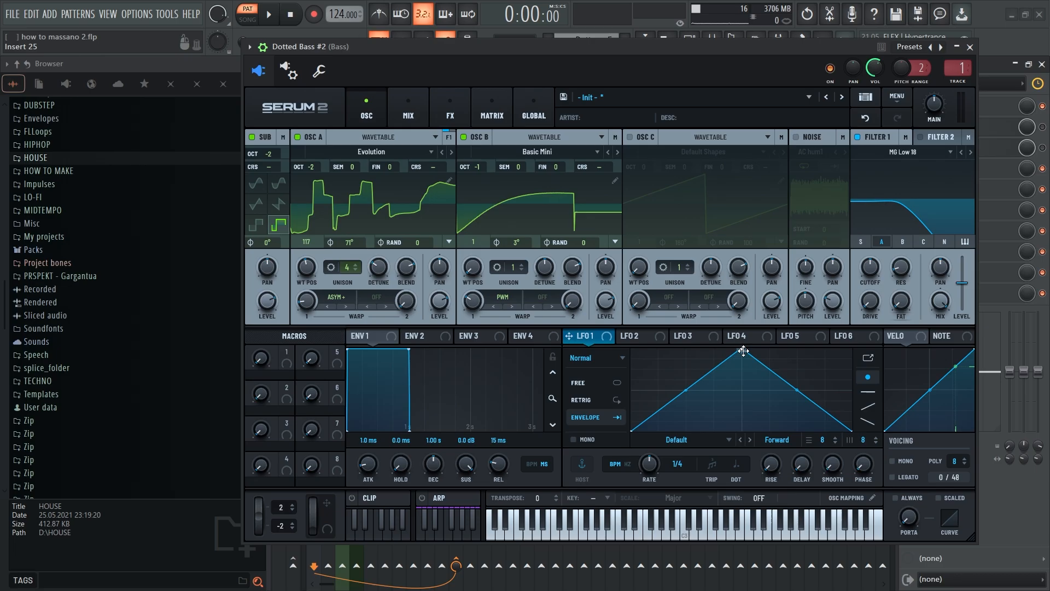
{"action": "left_click_drag", "start_coordinate": [741, 349], "coordinate": [598, 321]}
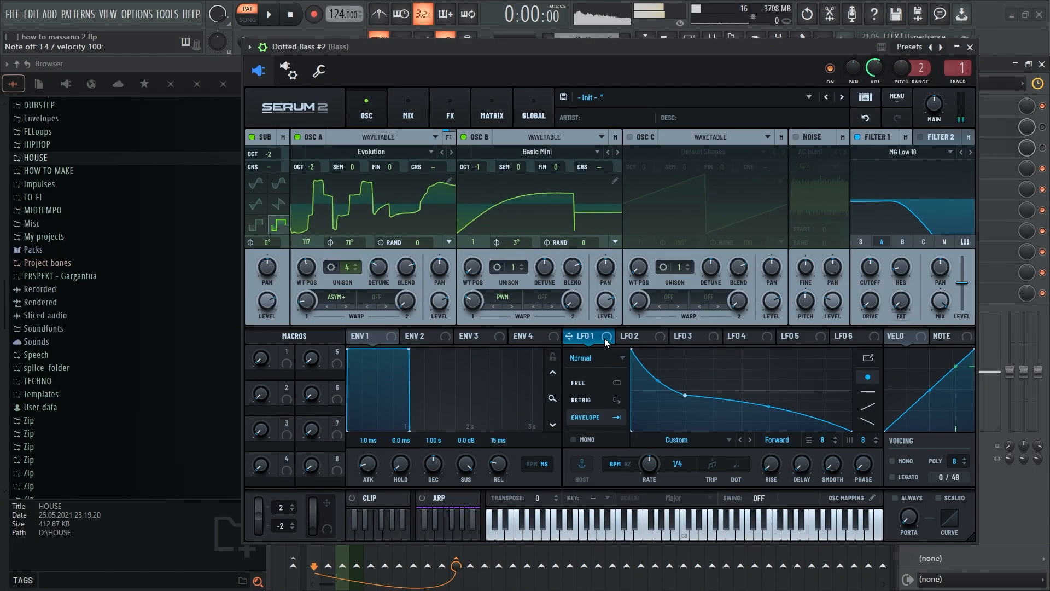
{"action": "left_click_drag", "start_coordinate": [602, 339], "coordinate": [722, 330]}
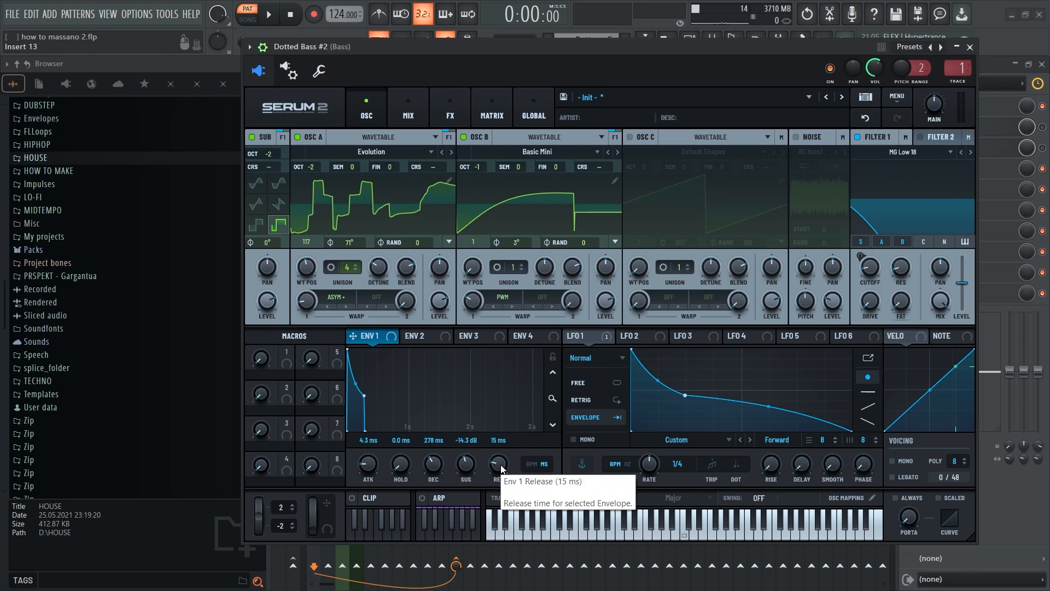
- Shape envelope 1 with 4.3 ms attack, 278 ms decay, -14.3 dB sustain and 90 ms release, and set filter 1's drive to 29% during playback
{"action": "left_click_drag", "start_coordinate": [501, 468], "coordinate": [501, 457]}
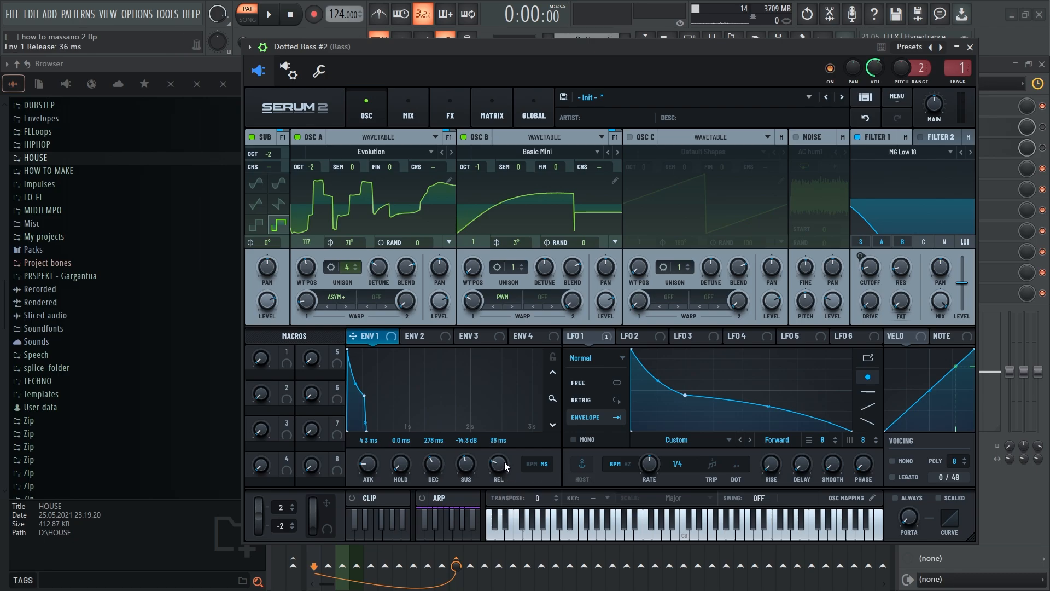
{"action": "left_click_drag", "start_coordinate": [874, 304], "coordinate": [875, 268]}
{"action": "key", "text": "space"}
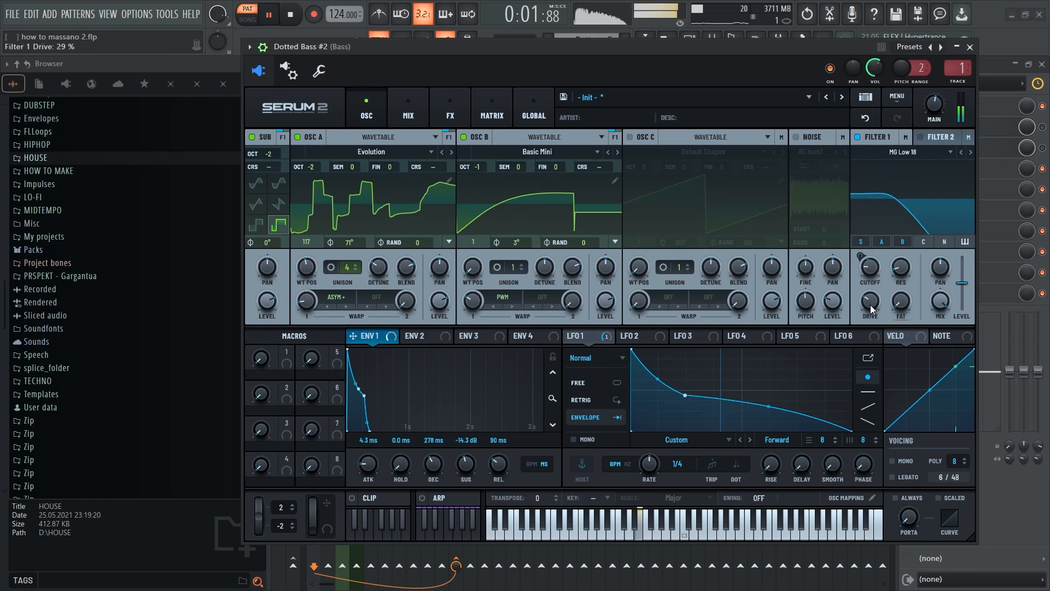
{"action": "key", "text": "space"}
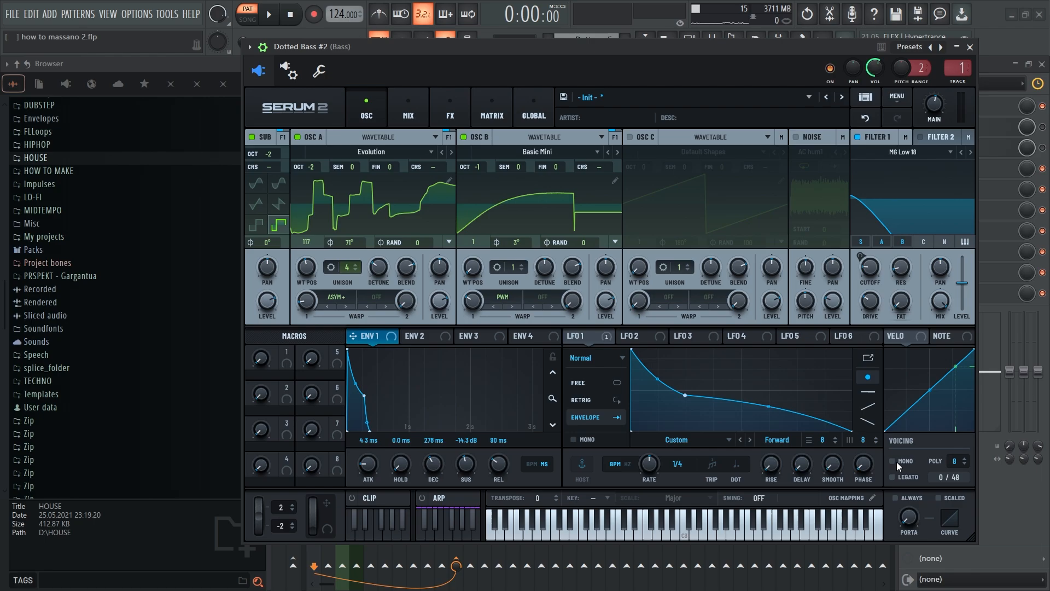
- Enable mono and legato voicing and build an effects chain of multiband compressor, Hyper/Dimension, equalizer, delay and distortion
{"action": "left_click", "coordinate": [892, 461]}
{"action": "left_click", "coordinate": [892, 476]}
{"action": "left_click", "coordinate": [450, 112]}
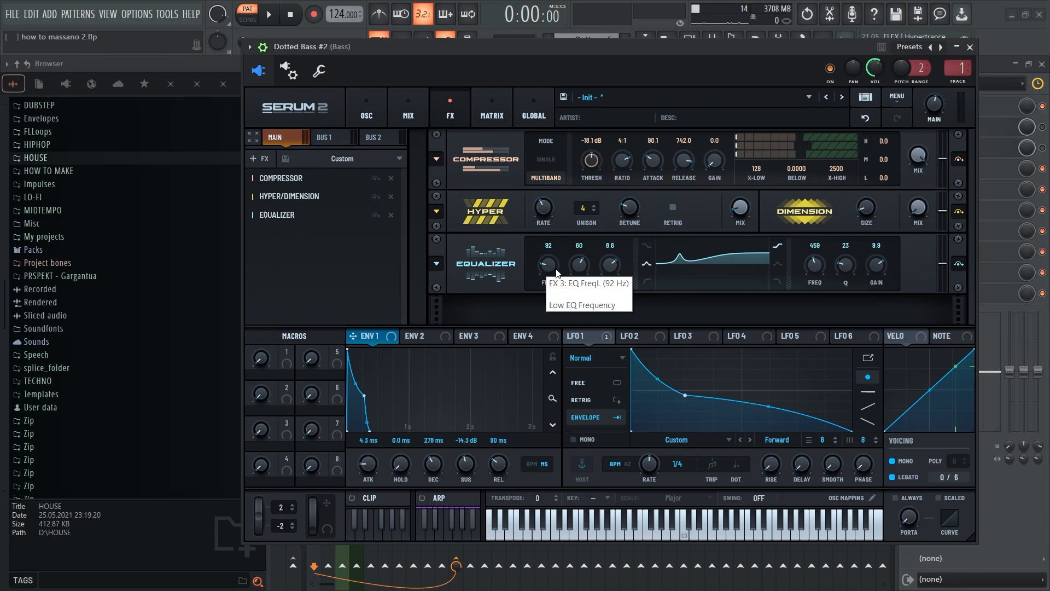
{"action": "scroll", "coordinate": [556, 272], "scroll_direction": "down", "scroll_amount": 2}
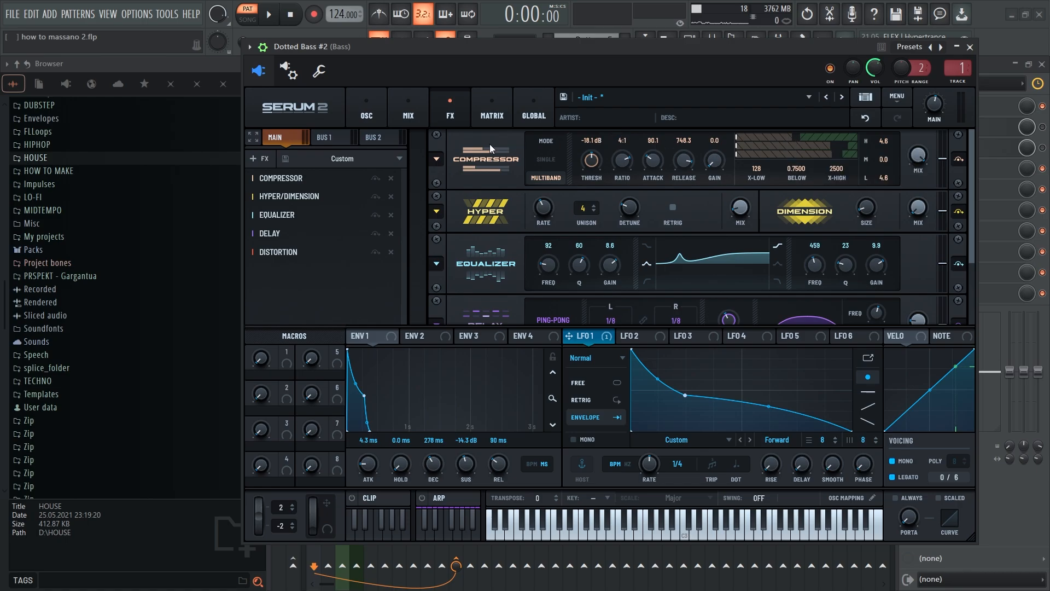
{"action": "left_click", "coordinate": [363, 110]}
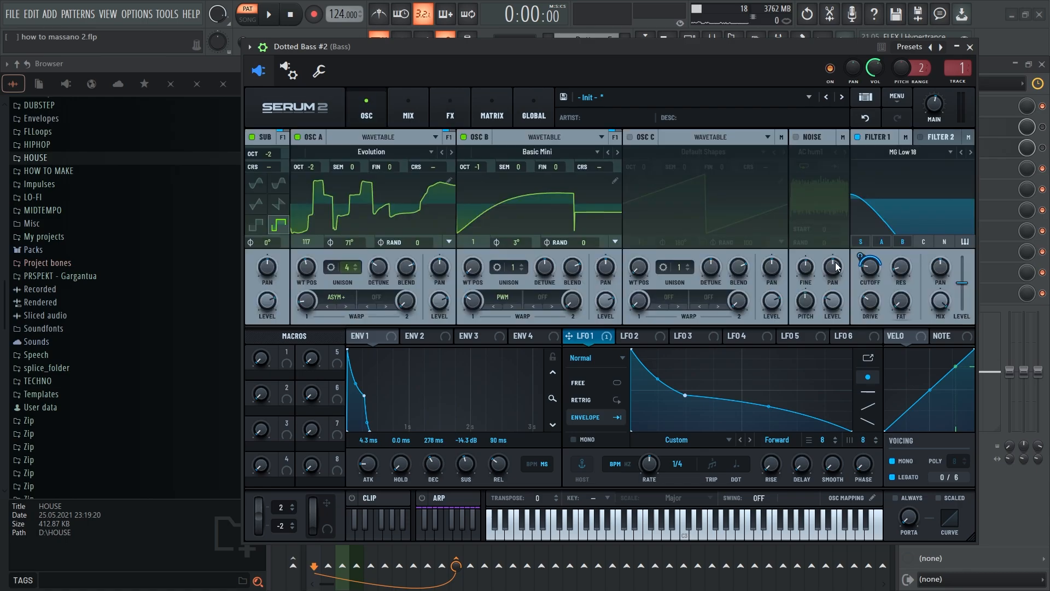
{"action": "mouse_move", "coordinate": [860, 254]}
- Close the synth window and enable the second and third effect slots on the bass's mixer track
{"action": "left_click", "coordinate": [970, 48]}
{"action": "left_click", "coordinate": [1042, 127]}
{"action": "left_click", "coordinate": [1042, 148]}
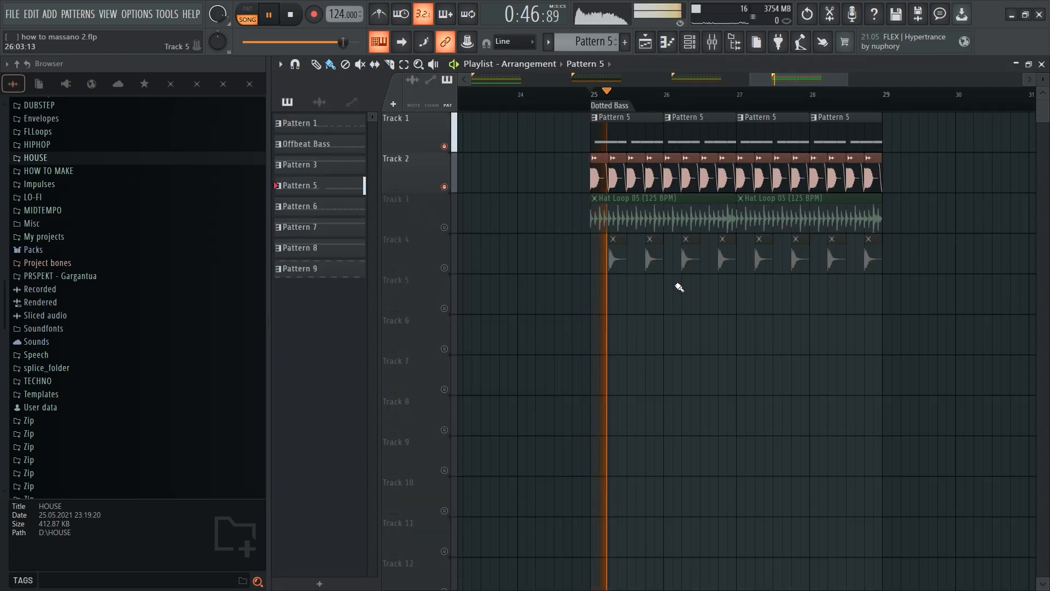
- Unmute the hat loop and snare tracks in the playlist and play the Dotted Bass section with the full drums
{"action": "scroll", "coordinate": [695, 280], "scroll_direction": "up", "scroll_amount": 3, "text": "ctrl"}
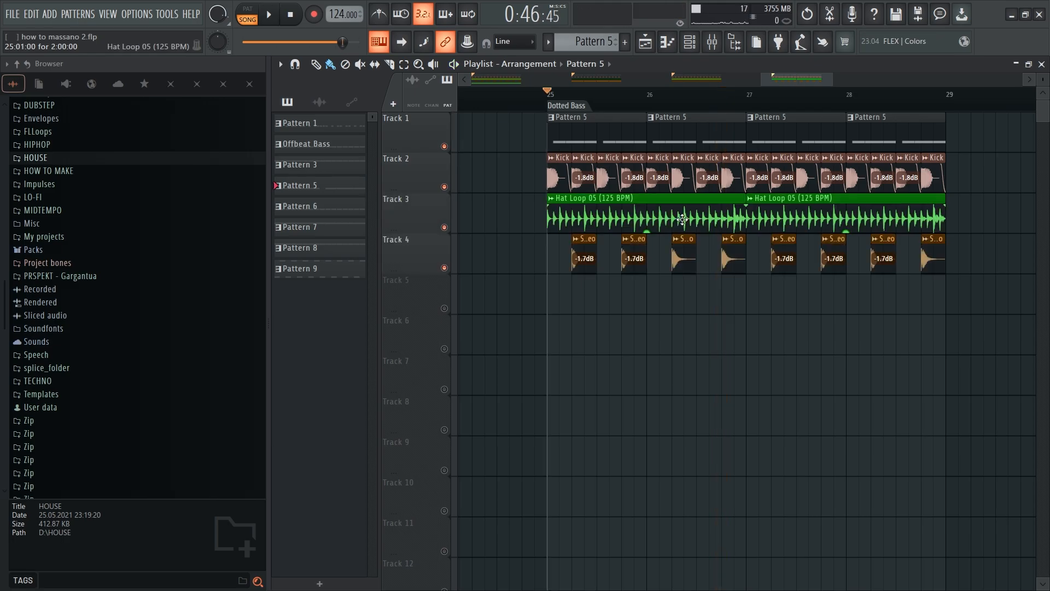
{"action": "key", "text": "space"}
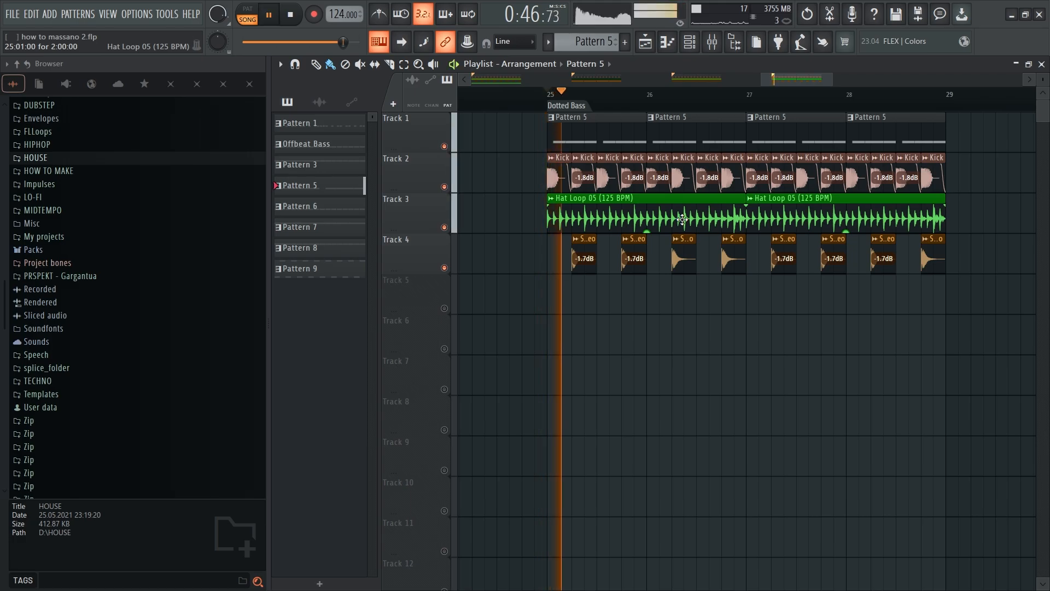
{"action": "scroll", "coordinate": [682, 220], "scroll_direction": "down", "scroll_amount": 2, "text": "ctrl"}
{"action": "scroll", "coordinate": [682, 219], "scroll_direction": "down", "scroll_amount": 1, "text": "alt"}
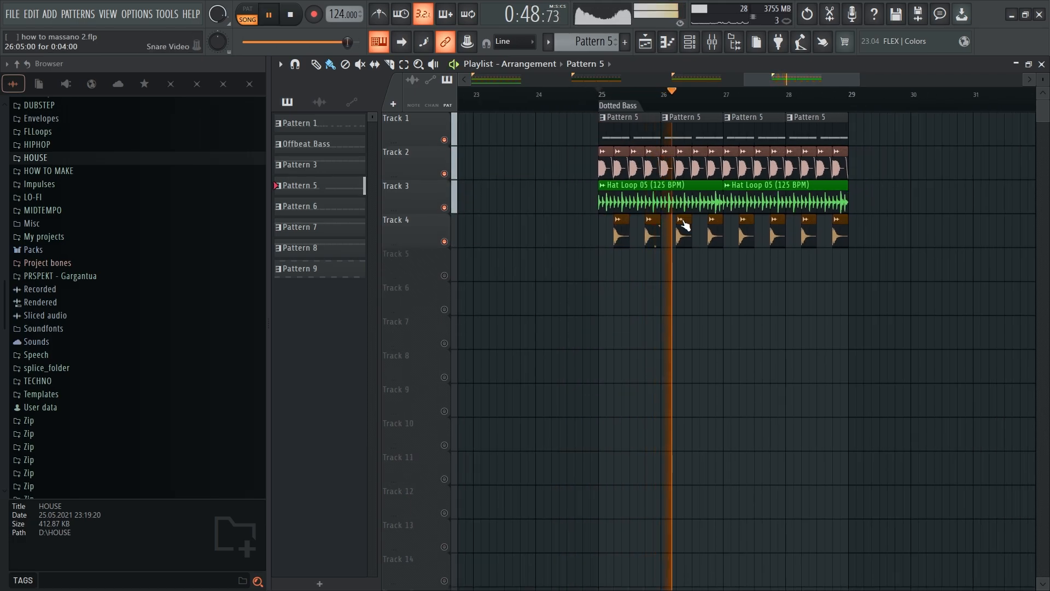
{"action": "scroll", "coordinate": [683, 224], "scroll_direction": "down", "scroll_amount": 1, "text": "ctrl"}
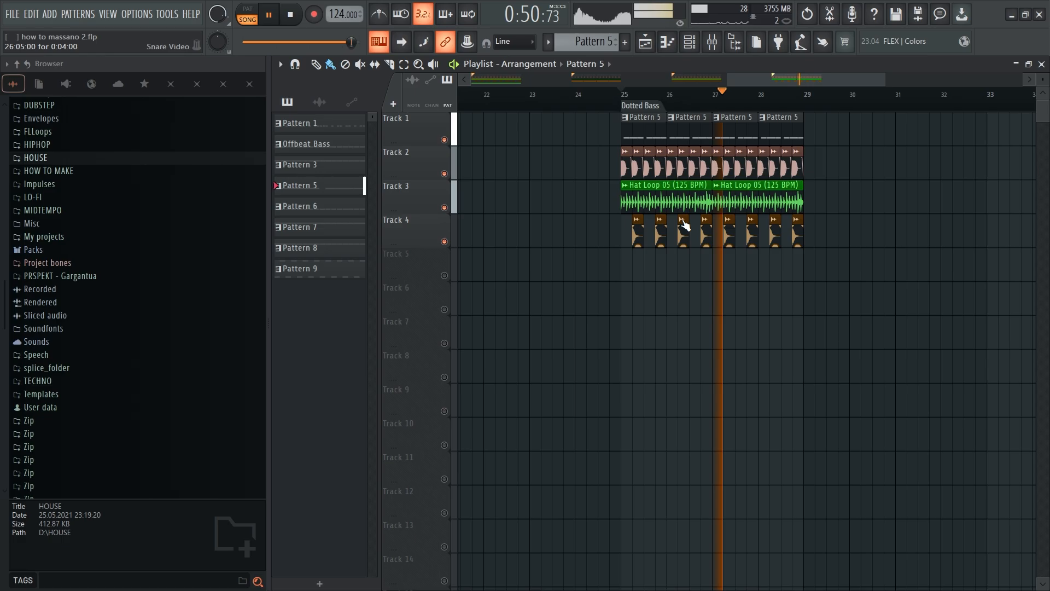